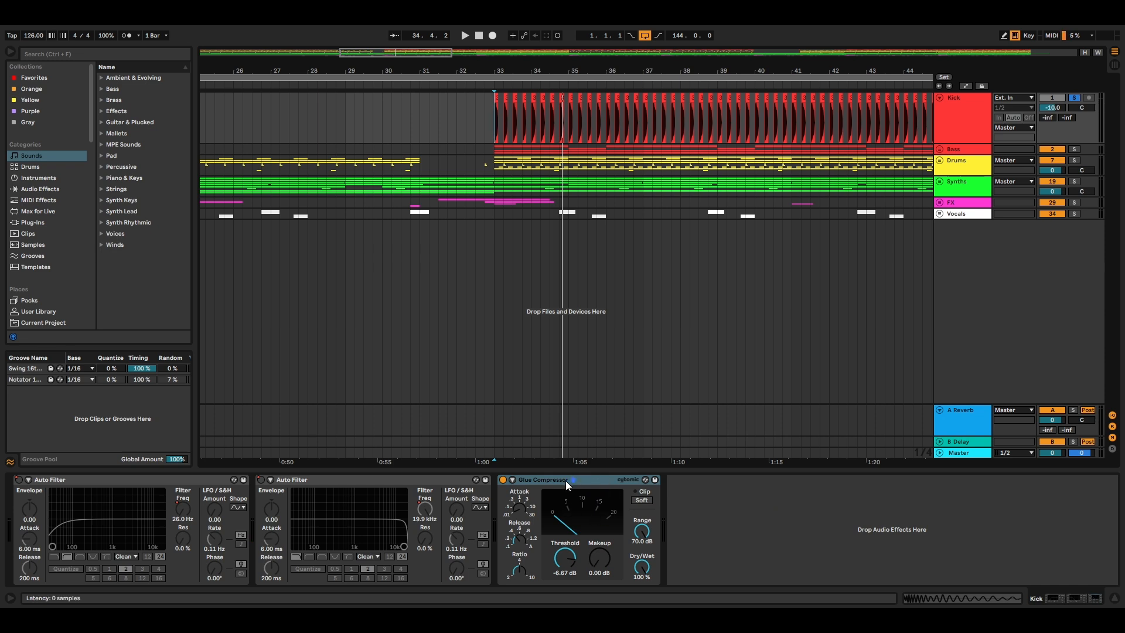
Step: Collapse the Kick track and turn off its solo
{"action": "left_click", "coordinate": [940, 98]}
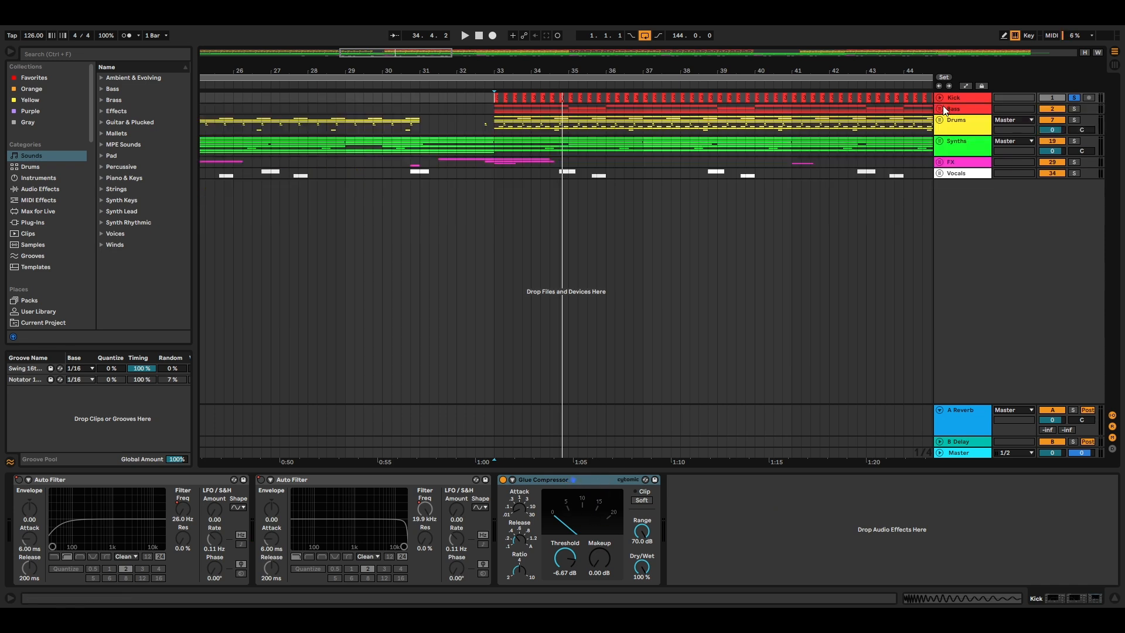
{"action": "left_click", "coordinate": [1075, 96]}
{"action": "left_click_drag", "start_coordinate": [422, 53], "coordinate": [448, 28]}
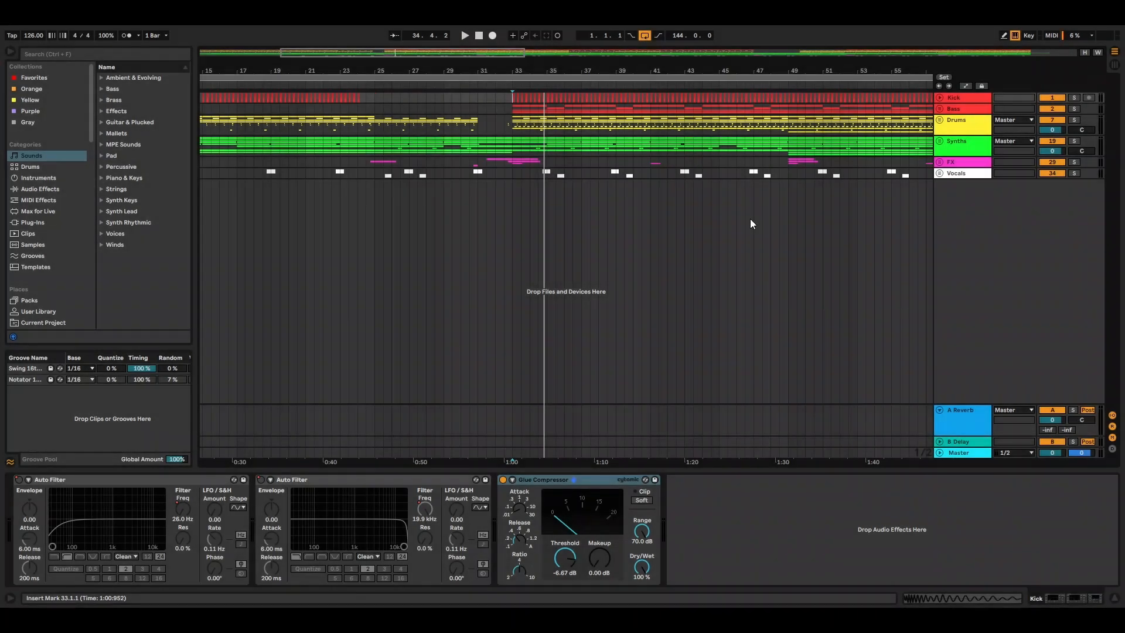
Step: Expand and solo the Kick track, and play it back from bar 33
{"action": "left_click_drag", "start_coordinate": [920, 105], "coordinate": [920, 144]}
{"action": "left_click", "coordinate": [1074, 98]}
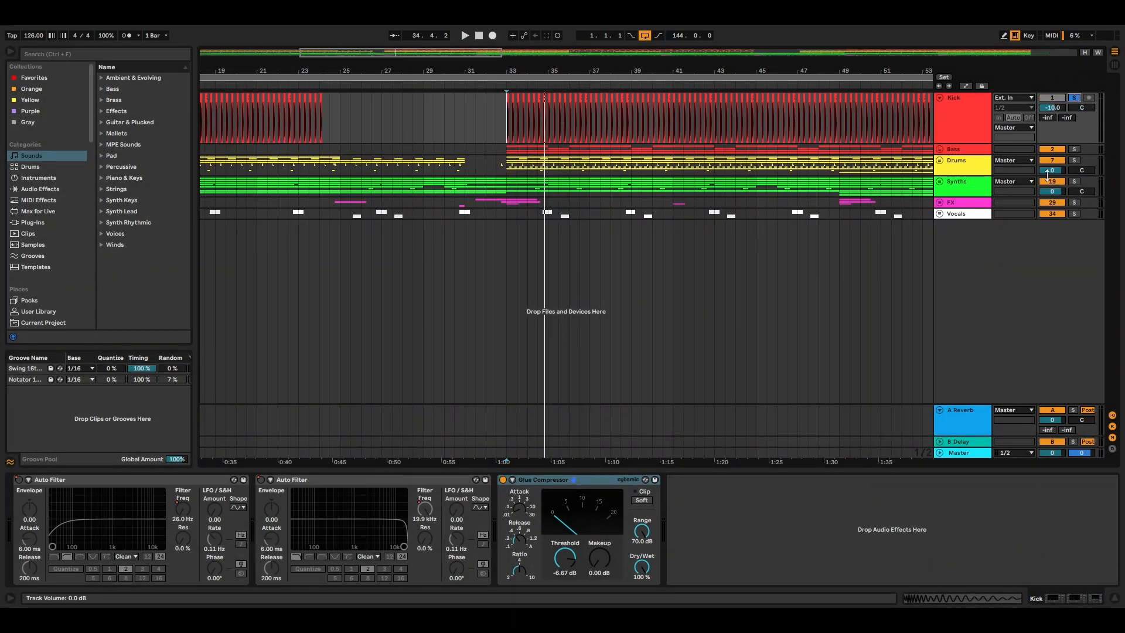
{"action": "key", "text": "space"}
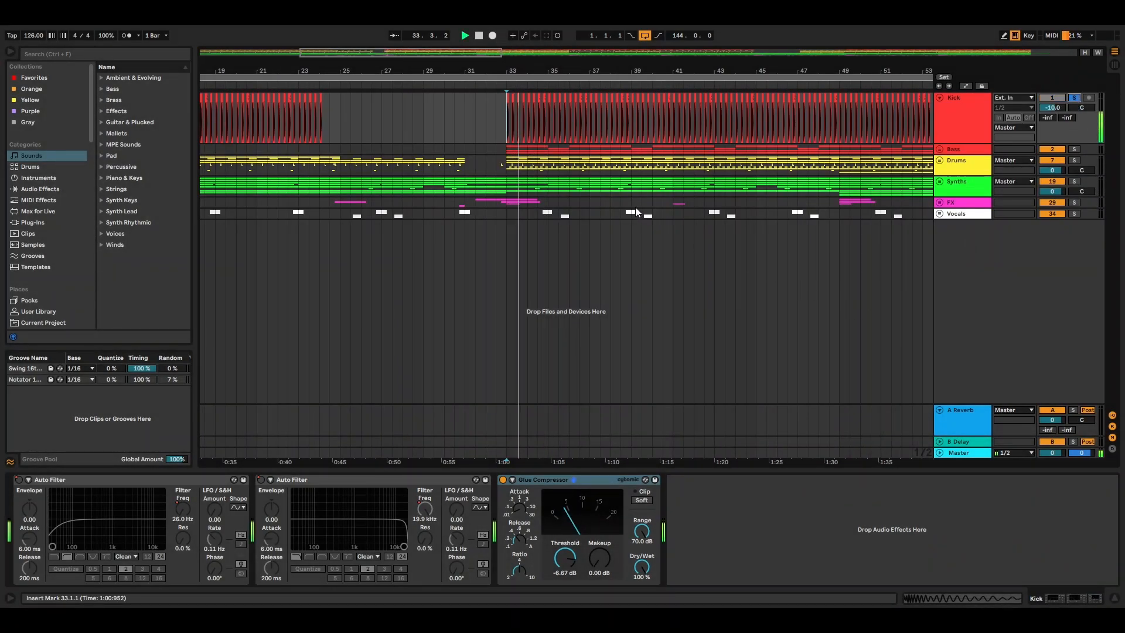
{"action": "scroll", "coordinate": [632, 203], "scroll_direction": "up", "scroll_amount": 3}
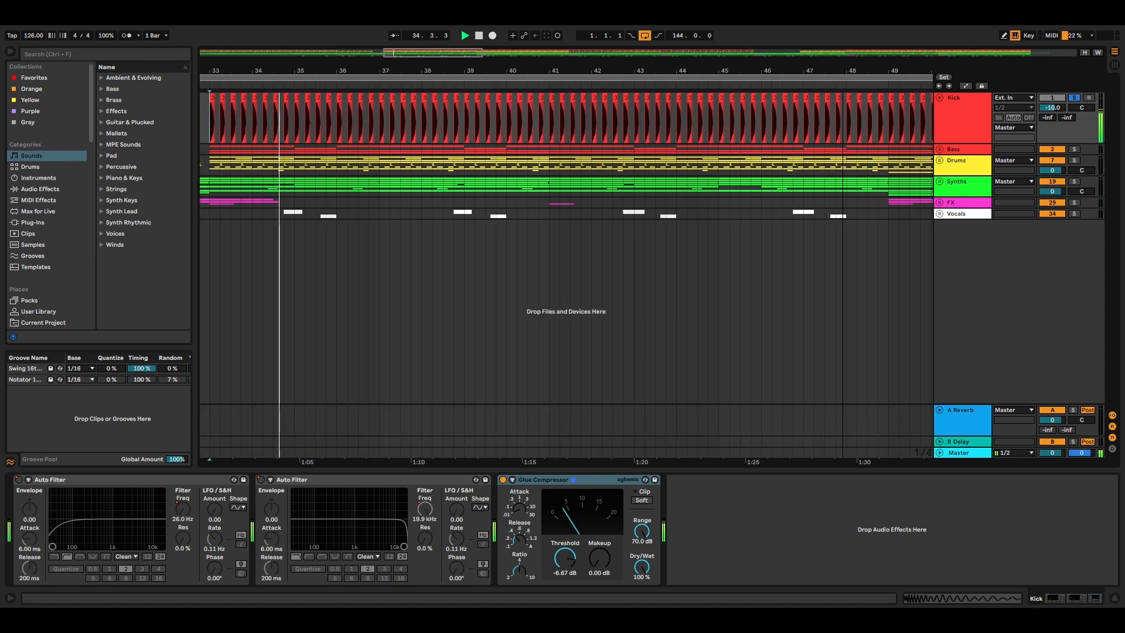
{"action": "key", "text": "space"}
{"action": "left_click_drag", "start_coordinate": [450, 52], "coordinate": [446, 61]}
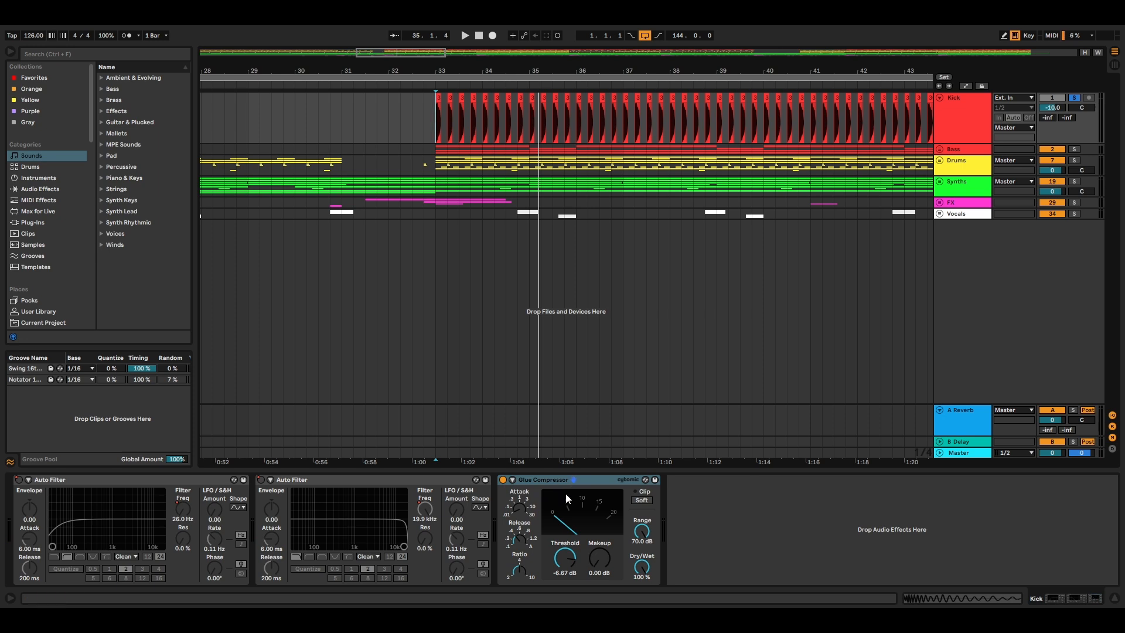
Step: Play the soloed kick from bar 111, where the denser kick clips begin
{"action": "left_click_drag", "start_coordinate": [404, 52], "coordinate": [839, 53]}
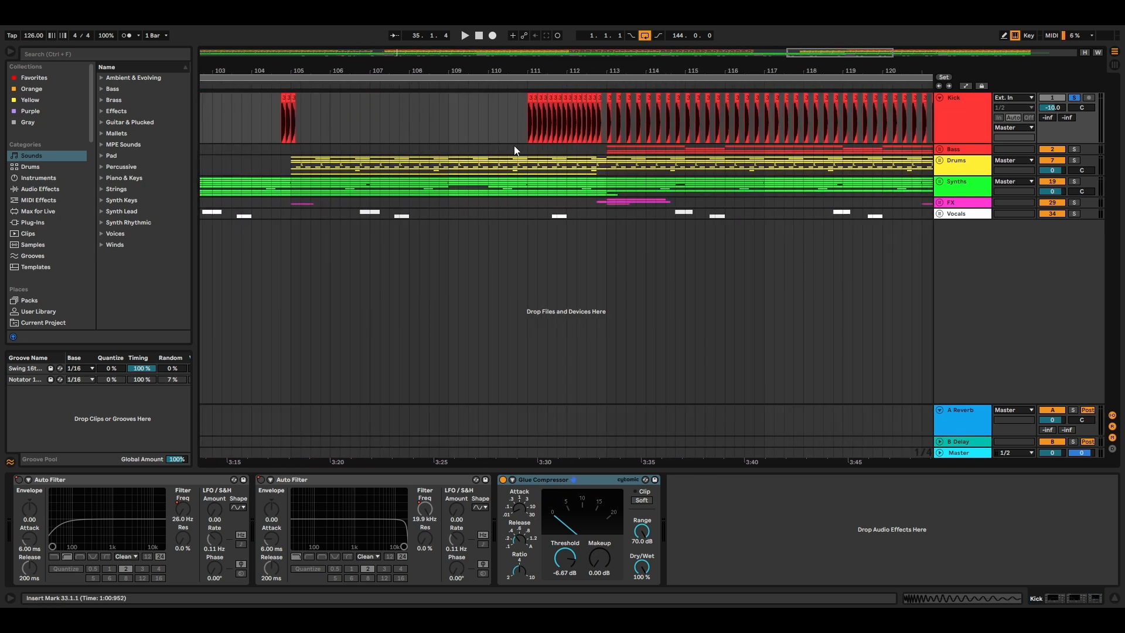
{"action": "left_click", "coordinate": [527, 125]}
{"action": "key", "text": "space"}
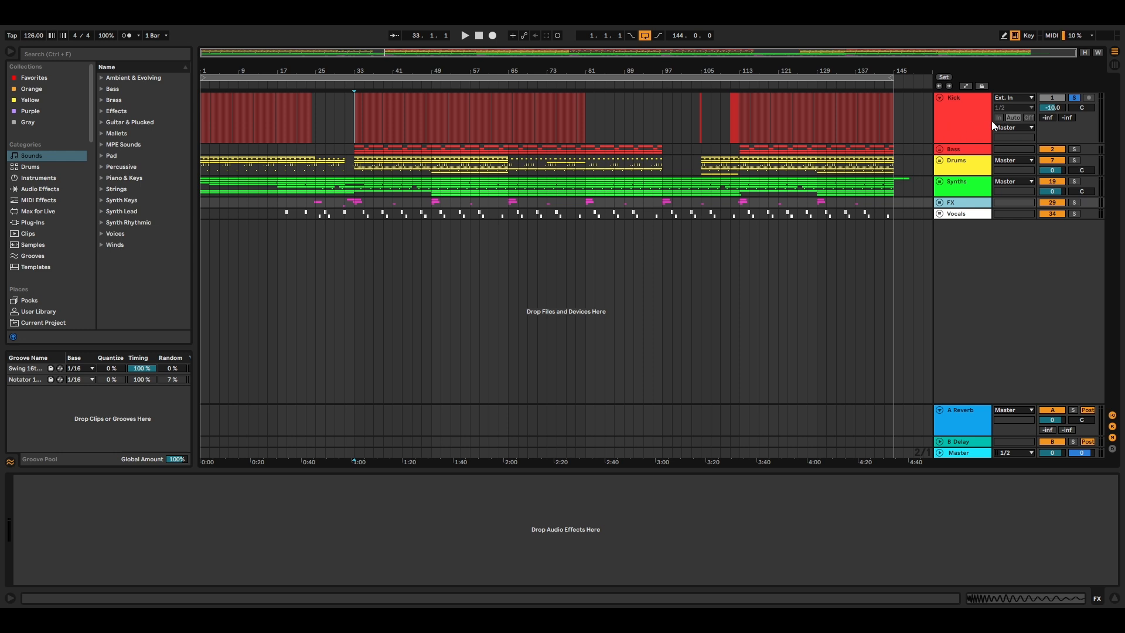
Step: Review the effect chains on the Kick, Bass, Drums, Synths and FX tracks one after another
{"action": "left_click", "coordinate": [980, 126]}
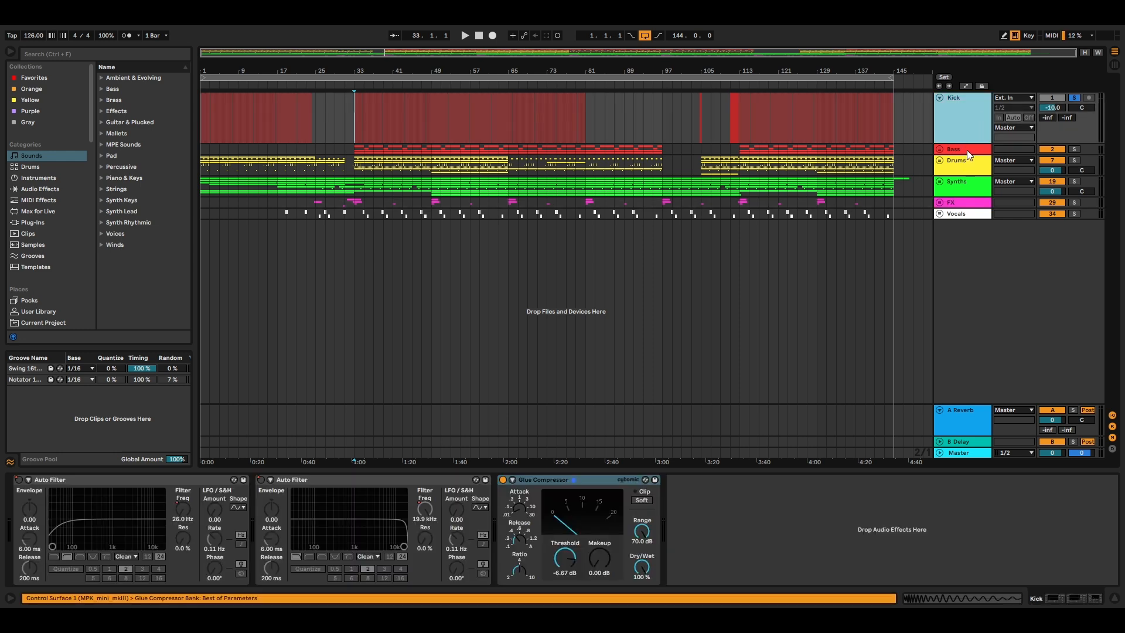
{"action": "left_click", "coordinate": [967, 151]}
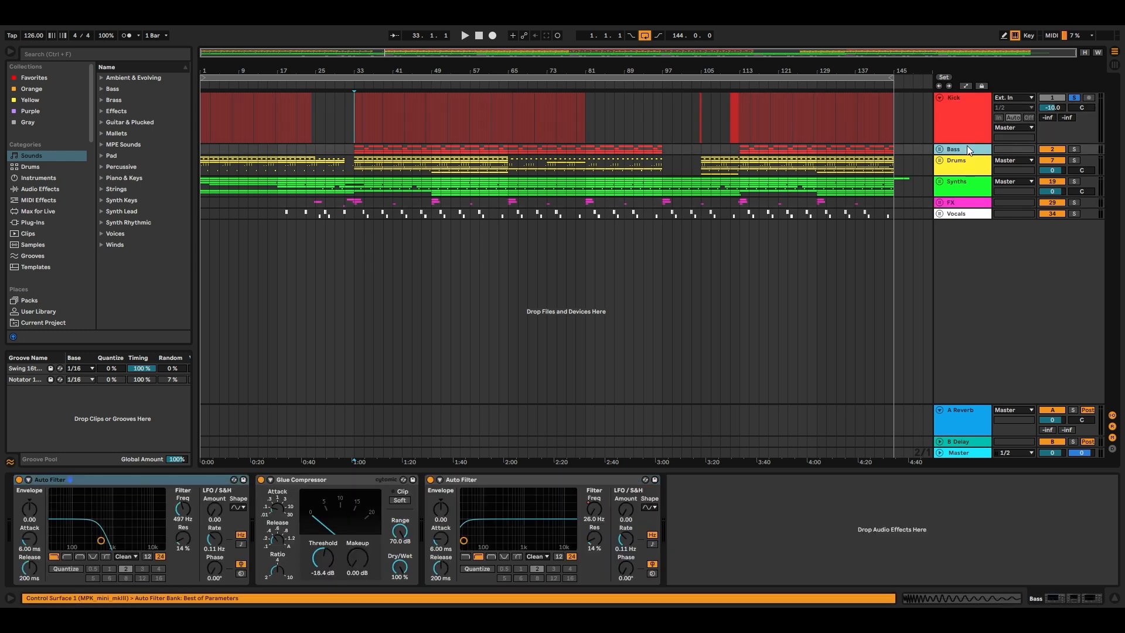
{"action": "left_click", "coordinate": [976, 172]}
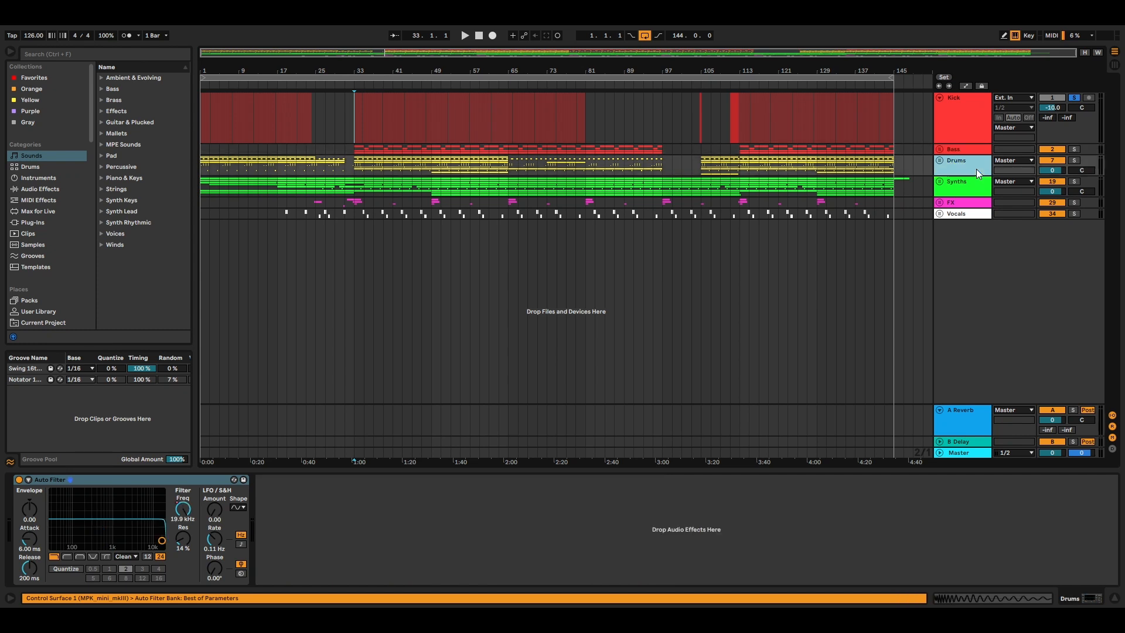
{"action": "left_click", "coordinate": [971, 183]}
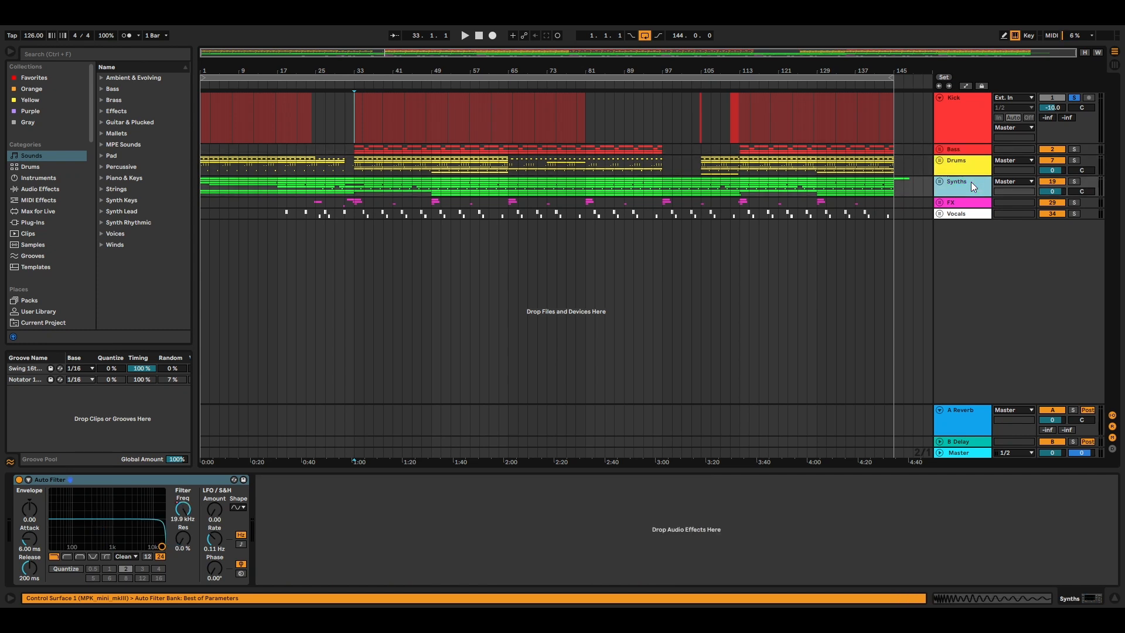
{"action": "left_click", "coordinate": [968, 204]}
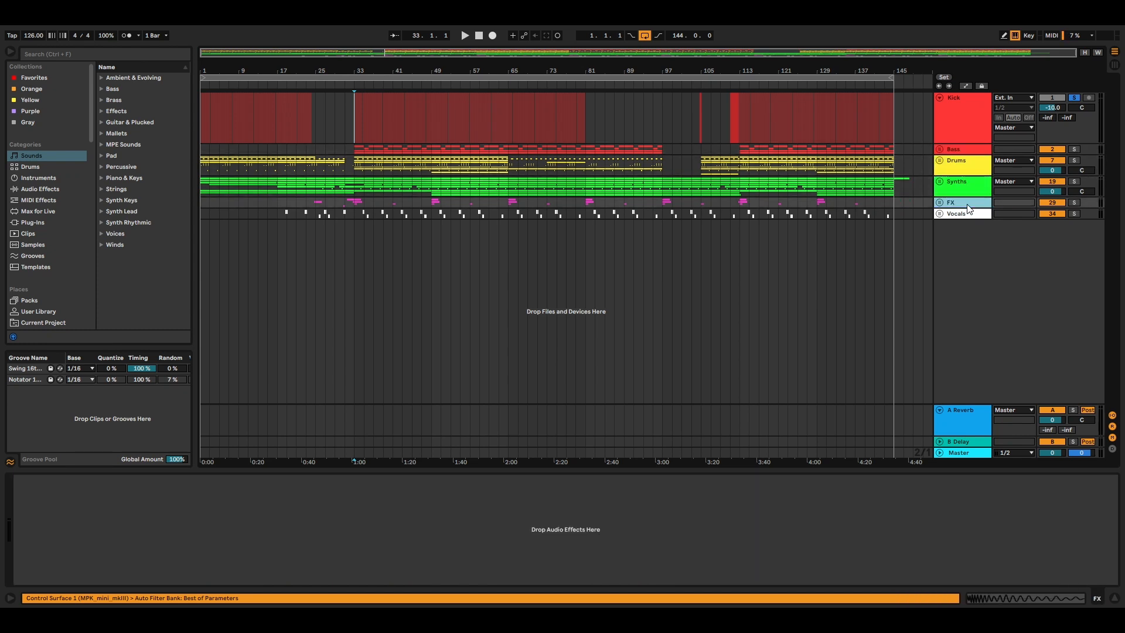
Step: Look at the tracks inside the Vocals group and collapse the group again
{"action": "left_click", "coordinate": [958, 215]}
{"action": "left_click", "coordinate": [939, 213]}
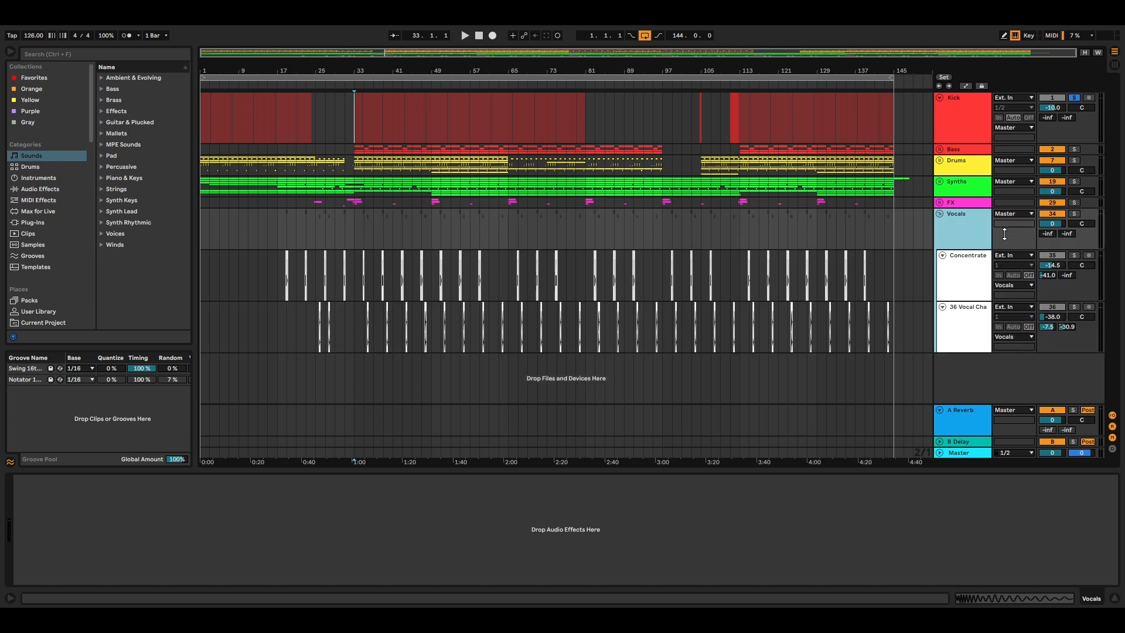
{"action": "left_click", "coordinate": [591, 228]}
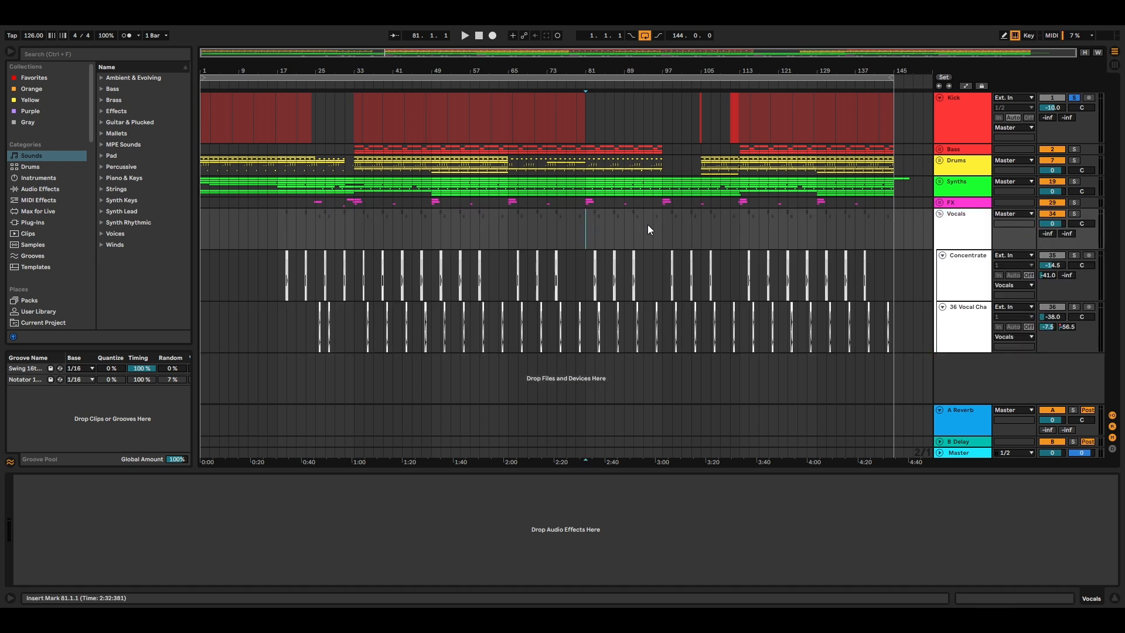
{"action": "left_click", "coordinate": [940, 213]}
Step: Expand the Bass group and review the device chains of the group and its four tracks
{"action": "left_click", "coordinate": [940, 150]}
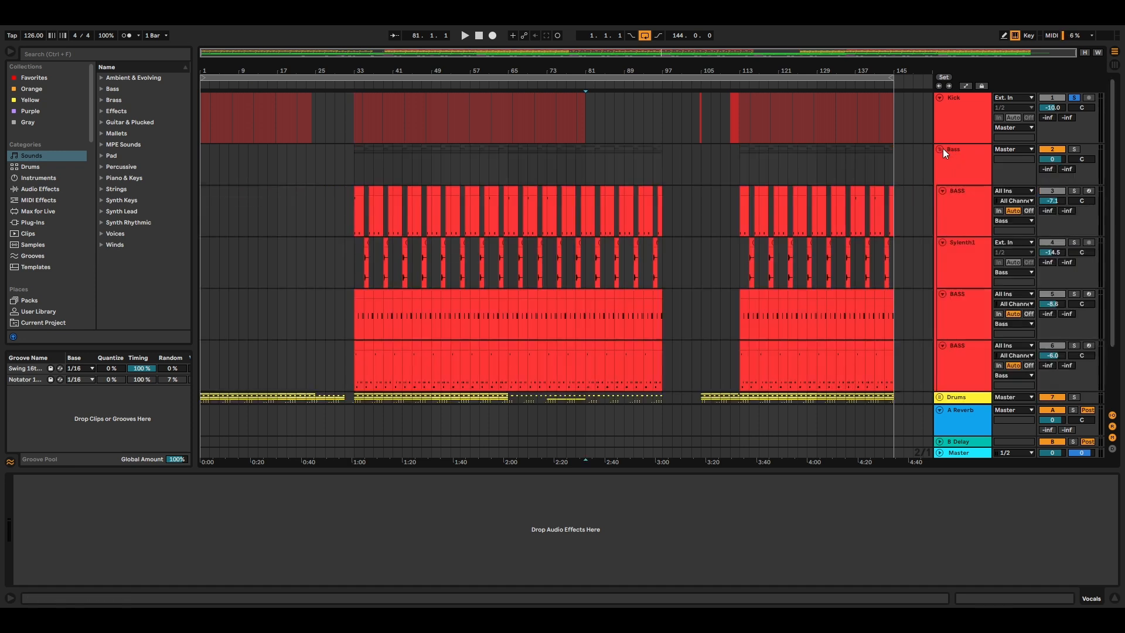
{"action": "left_click", "coordinate": [961, 155]}
{"action": "scroll", "coordinate": [949, 146], "scroll_direction": "down", "scroll_amount": 1}
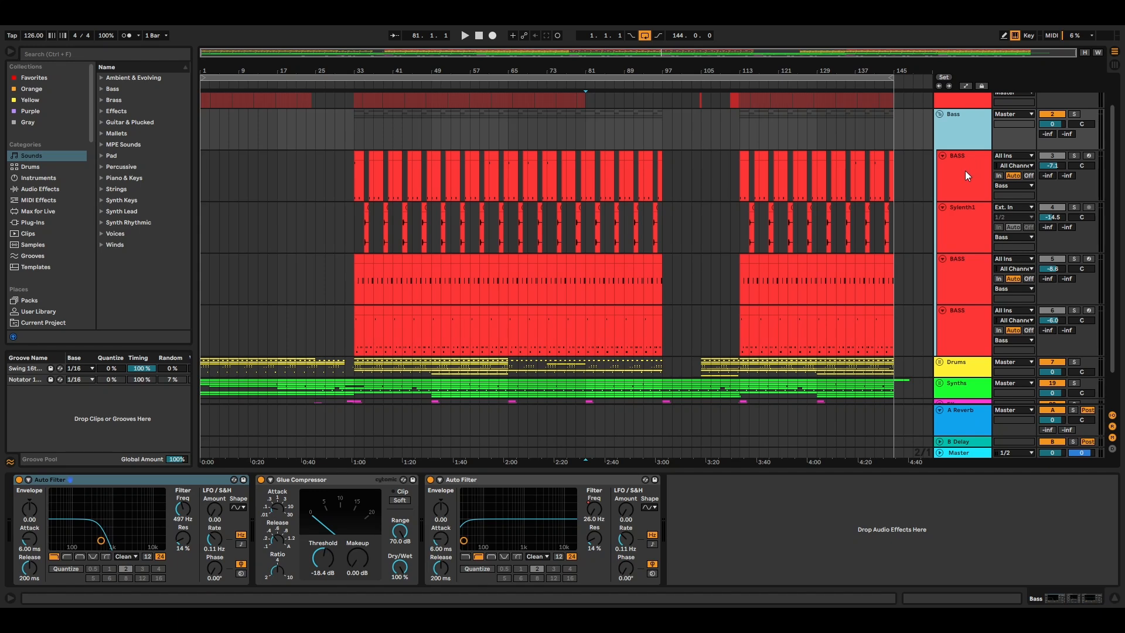
{"action": "left_click", "coordinate": [974, 160]}
{"action": "left_click", "coordinate": [984, 214]}
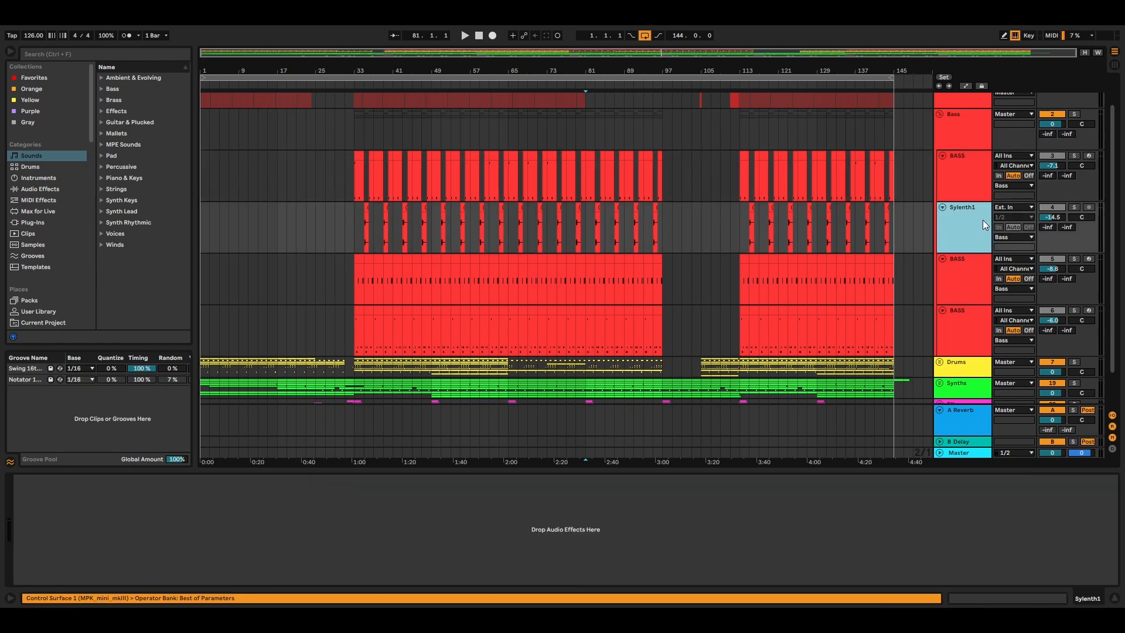
{"action": "left_click", "coordinate": [977, 272]}
{"action": "left_click", "coordinate": [972, 328]}
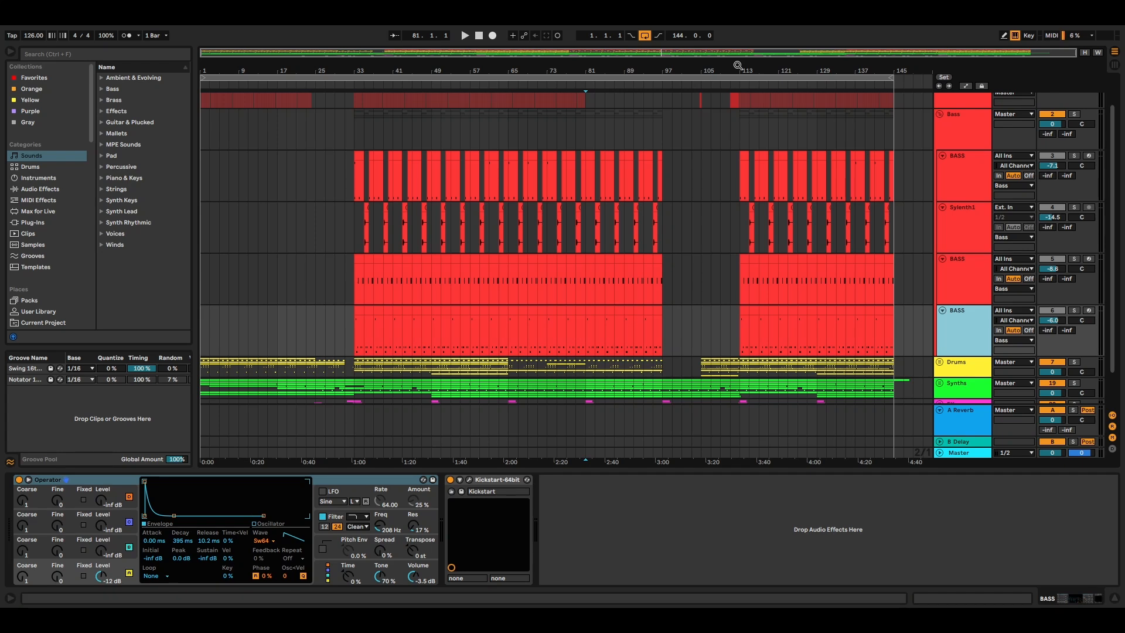
Step: Solo the Bass group and play it back from bar 33
{"action": "left_click_drag", "start_coordinate": [384, 51], "coordinate": [400, 53]}
{"action": "left_click", "coordinate": [1076, 115]}
{"action": "left_click", "coordinate": [358, 134]}
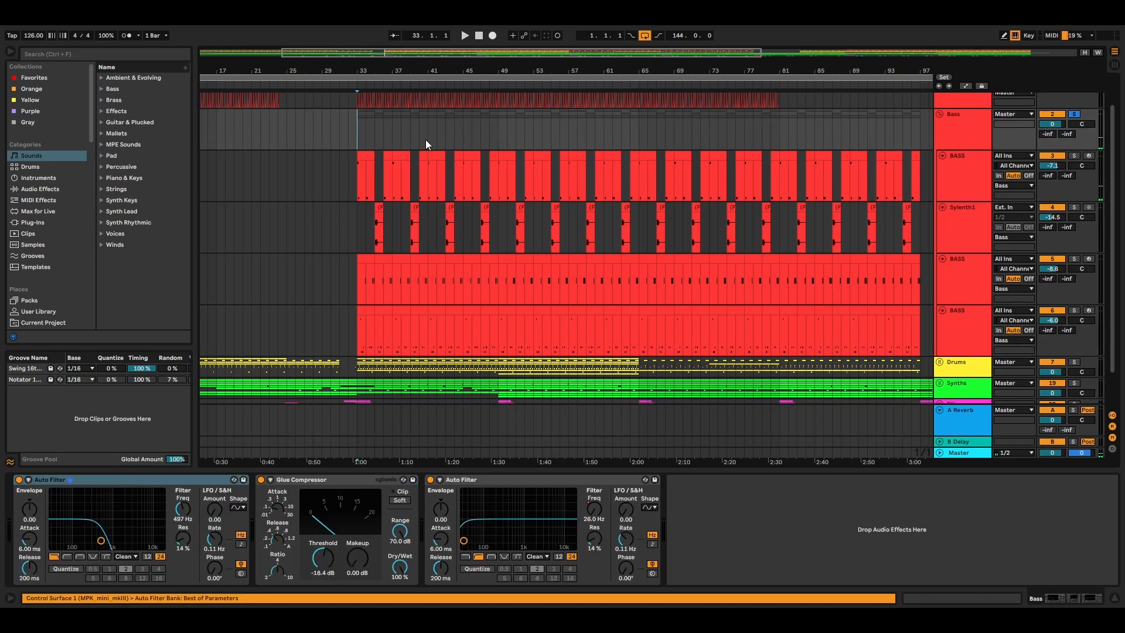
{"action": "key", "text": "space"}
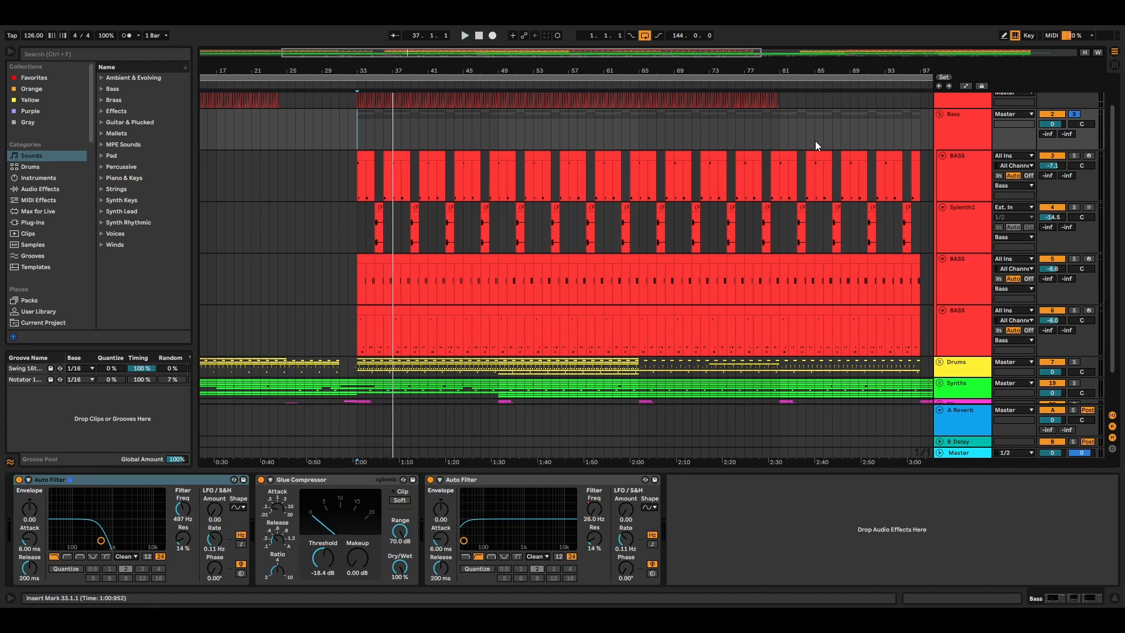
Step: Inspect the Operator filter and oscillator settings on the first BASS track in the Bass group
{"action": "left_click_drag", "start_coordinate": [283, 51], "coordinate": [331, 91]}
{"action": "left_click", "coordinate": [954, 164]}
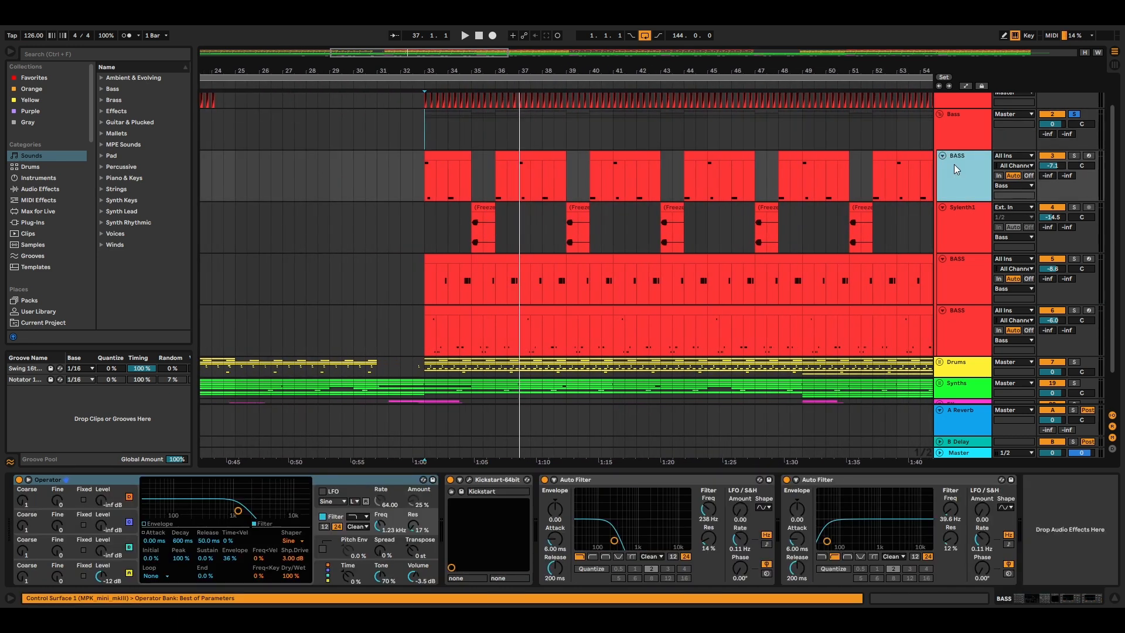
{"action": "left_click", "coordinate": [397, 525]}
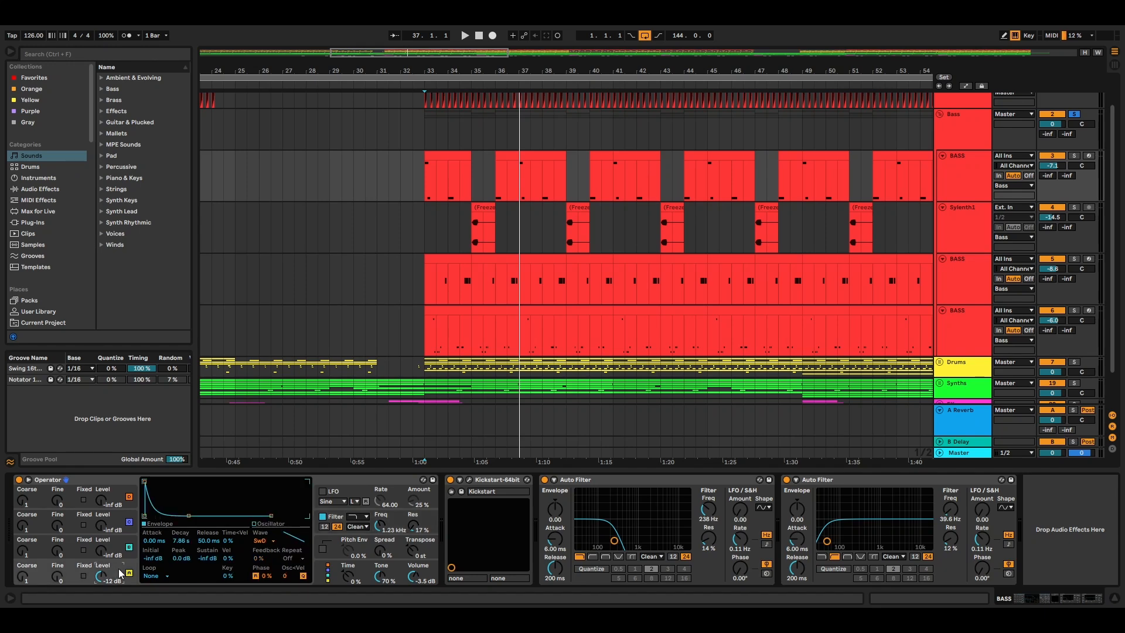
Step: Solo the first BASS track and play it back from bar 33
{"action": "left_click", "coordinate": [432, 182]}
{"action": "left_click_drag", "start_coordinate": [391, 53], "coordinate": [479, 101]}
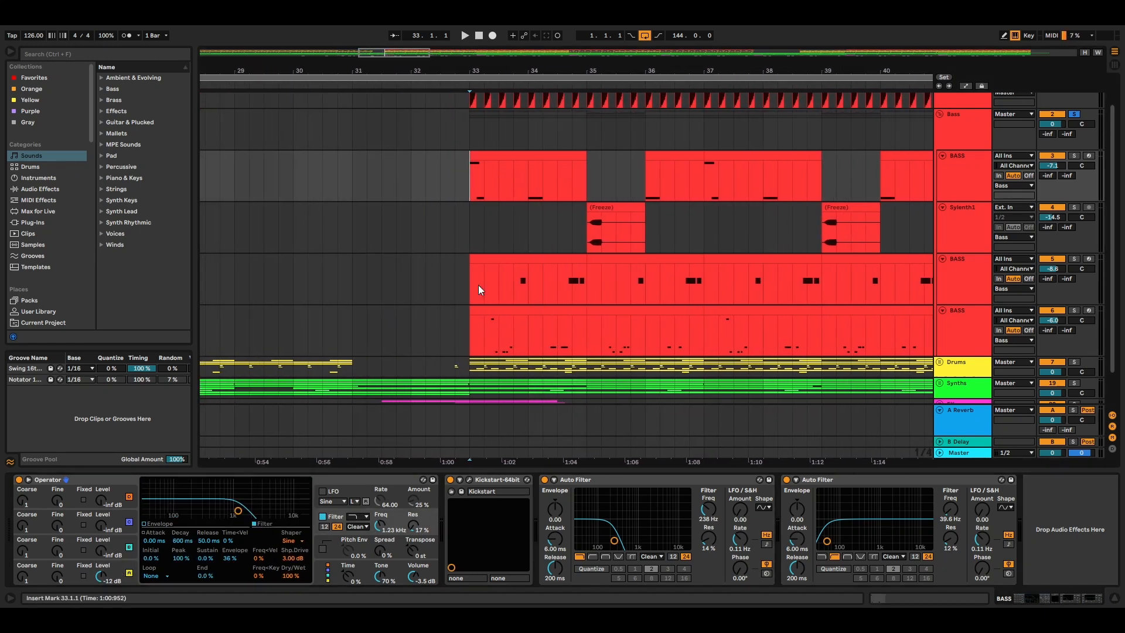
{"action": "left_click", "coordinate": [1073, 157]}
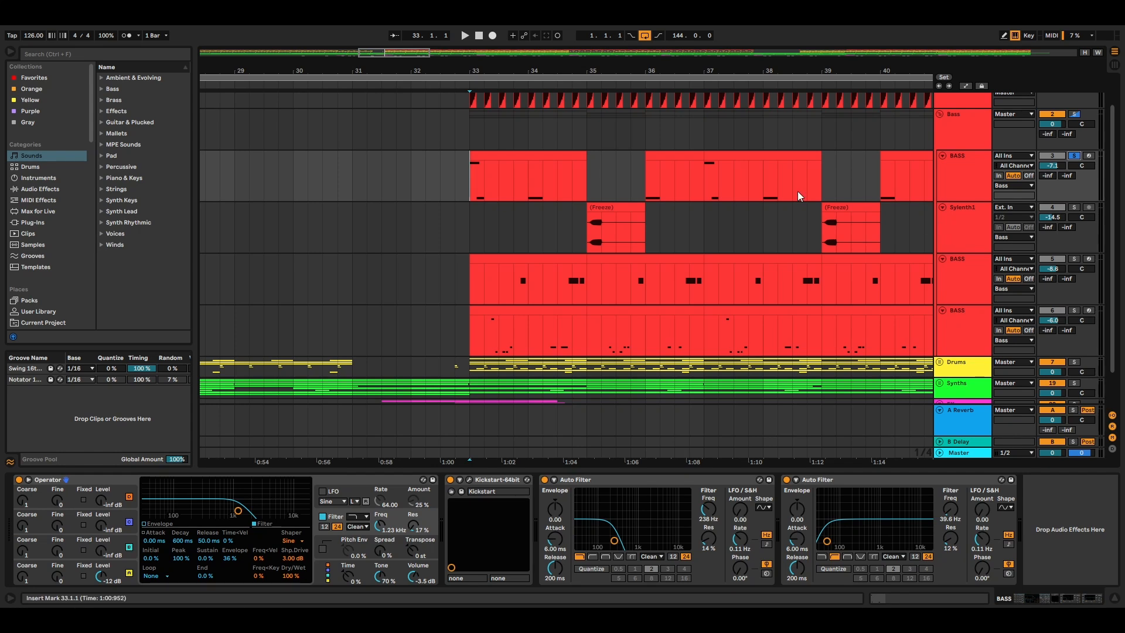
{"action": "key", "text": "space"}
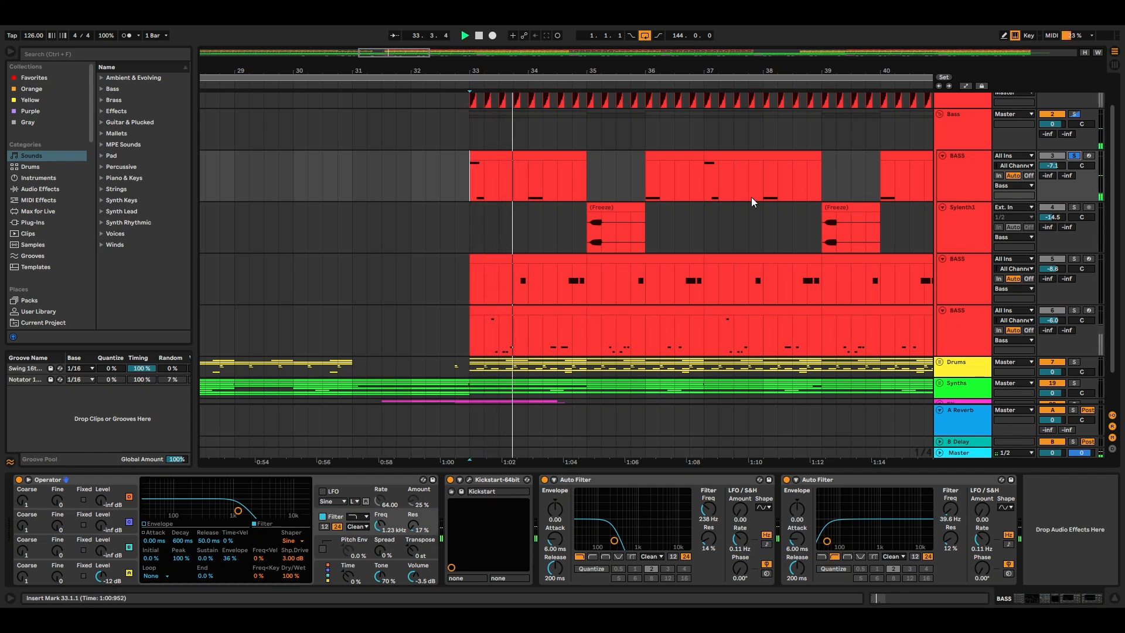
{"action": "key", "text": "space"}
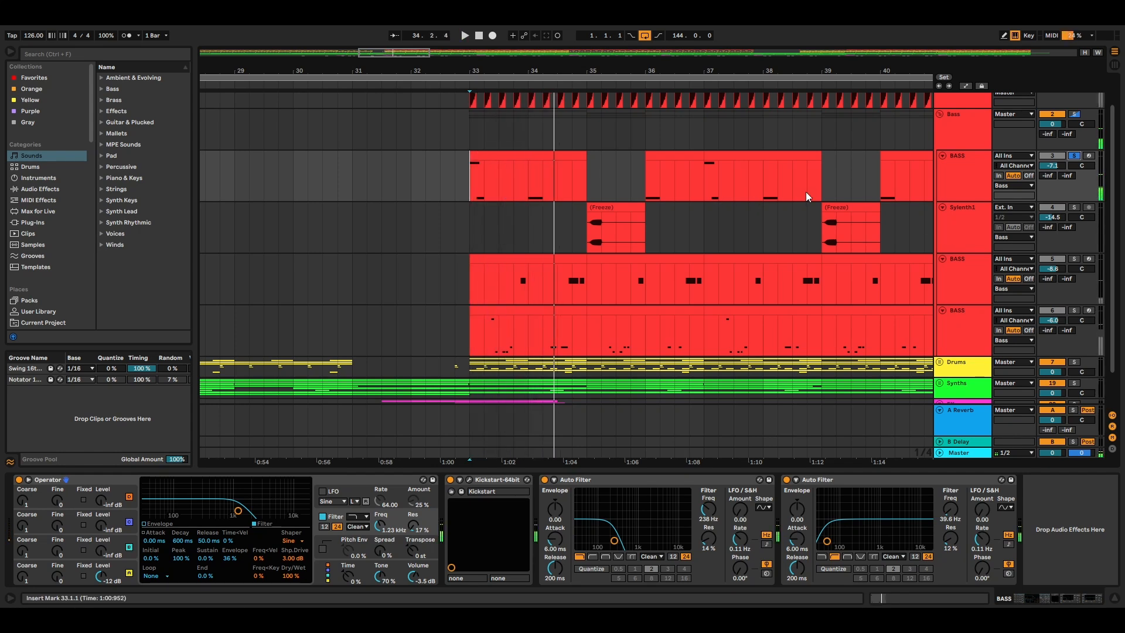
Step: Solo the Sylenth1 track in the Bass group and play its frozen clip from bar 35
{"action": "left_click", "coordinate": [985, 229]}
{"action": "left_click", "coordinate": [1074, 208]}
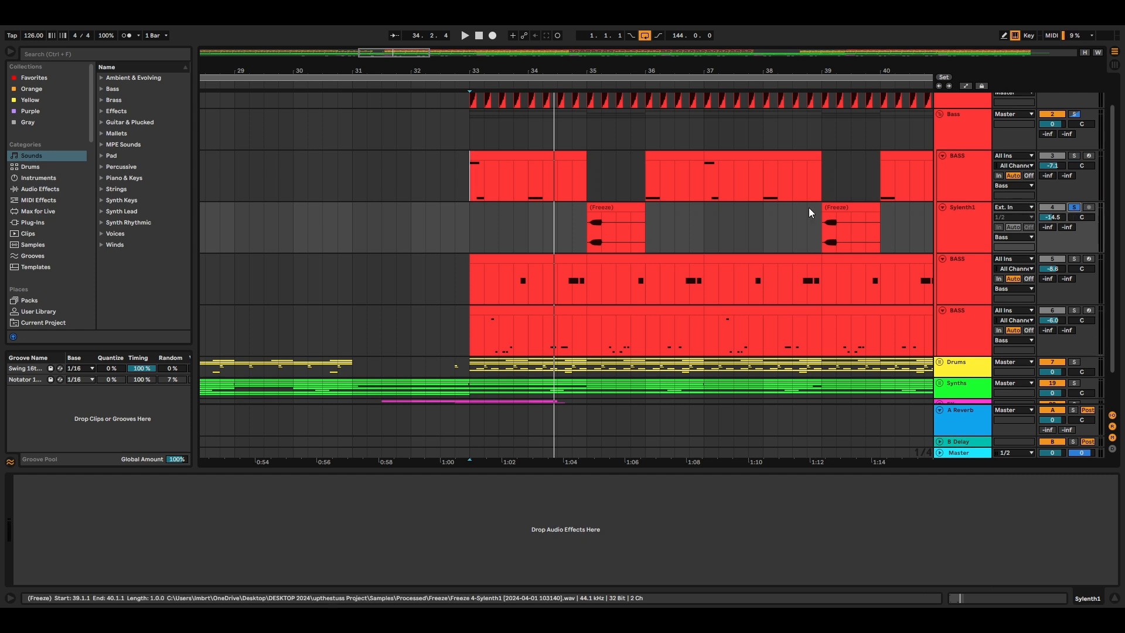
{"action": "left_click", "coordinate": [588, 228]}
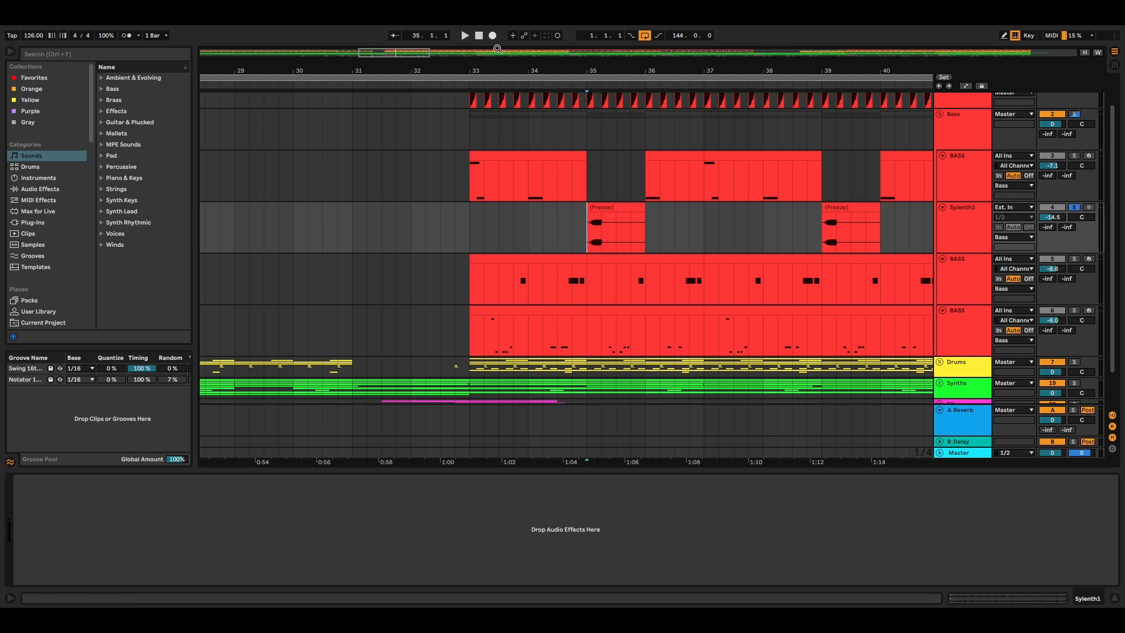
{"action": "left_click_drag", "start_coordinate": [408, 56], "coordinate": [414, 271]}
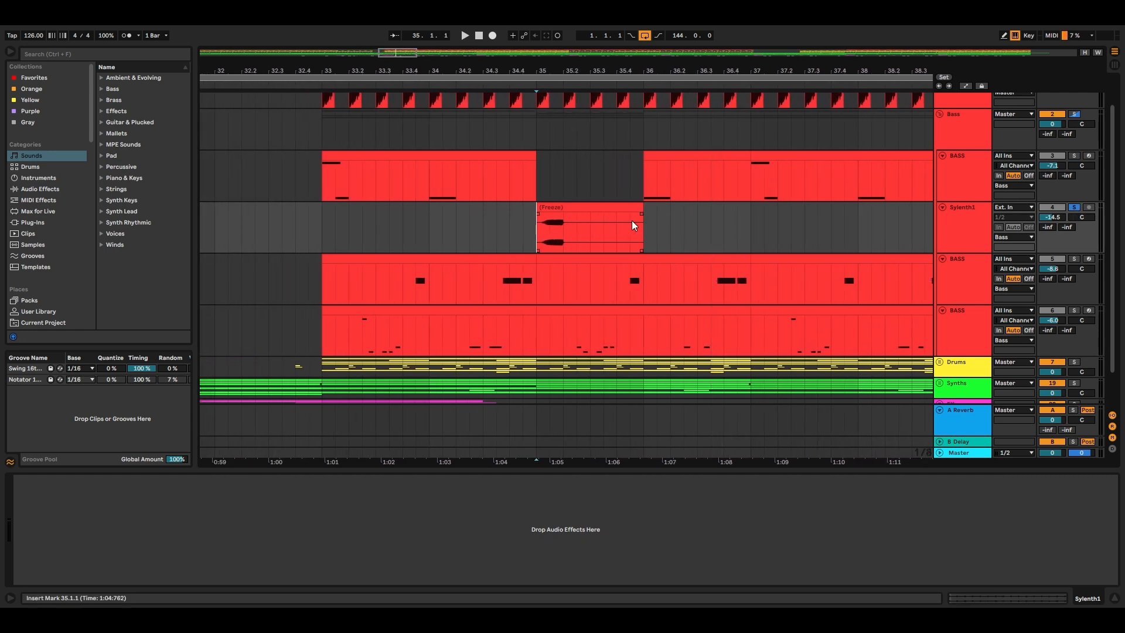
{"action": "left_click", "coordinate": [603, 205]}
{"action": "left_click_drag", "start_coordinate": [408, 56], "coordinate": [403, 132]}
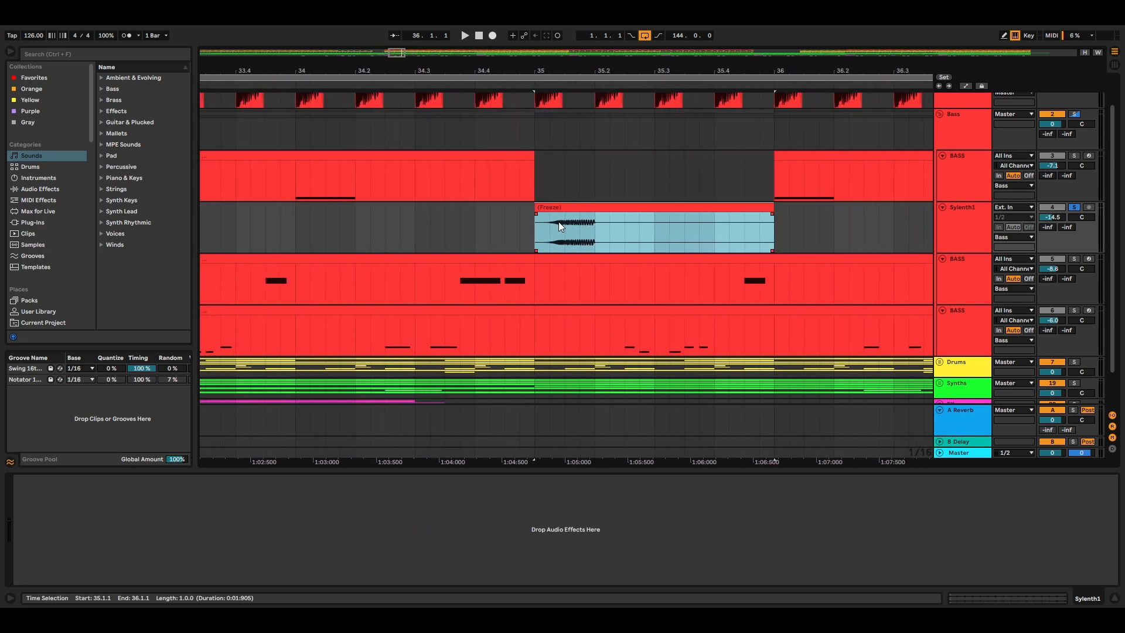
{"action": "left_click", "coordinate": [533, 234]}
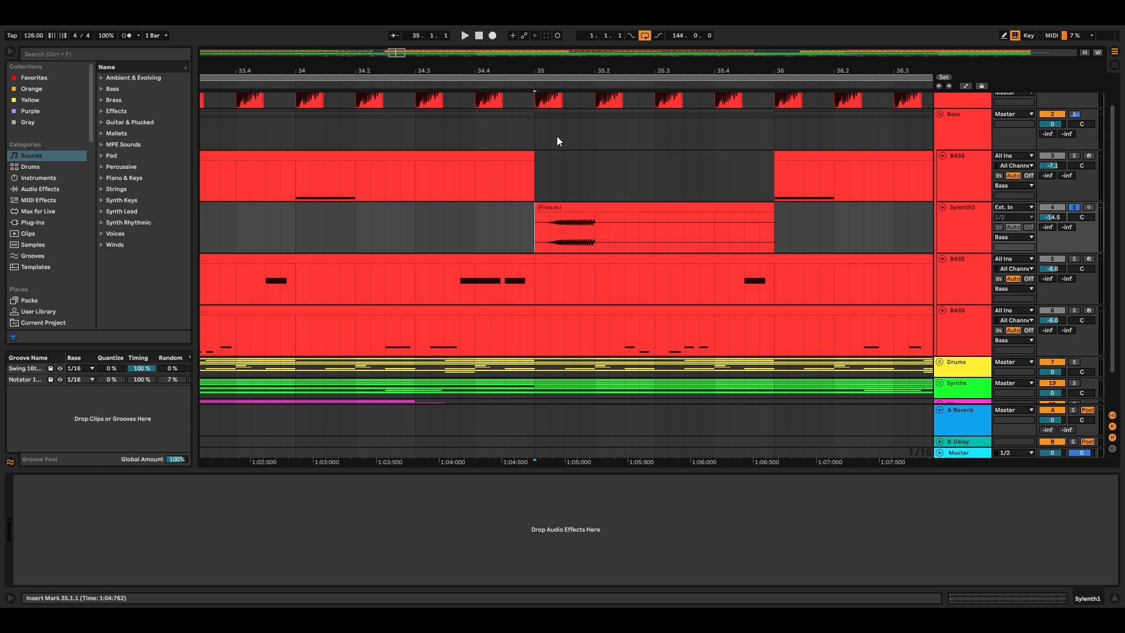
{"action": "key", "text": "space"}
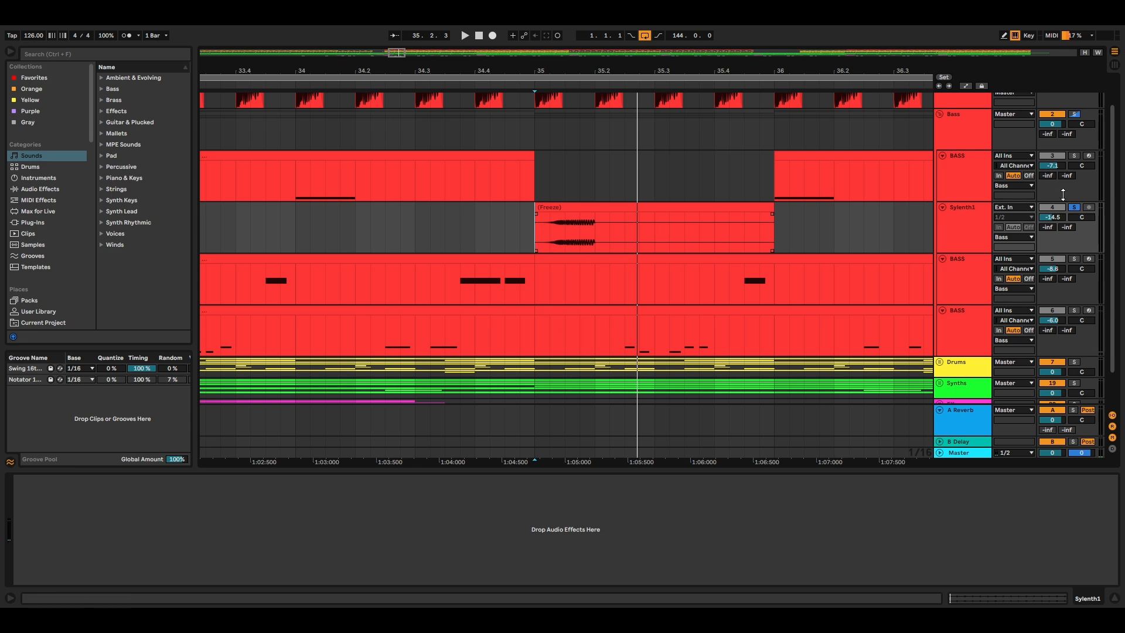
{"action": "scroll", "coordinate": [971, 235], "scroll_direction": "down", "scroll_amount": 2}
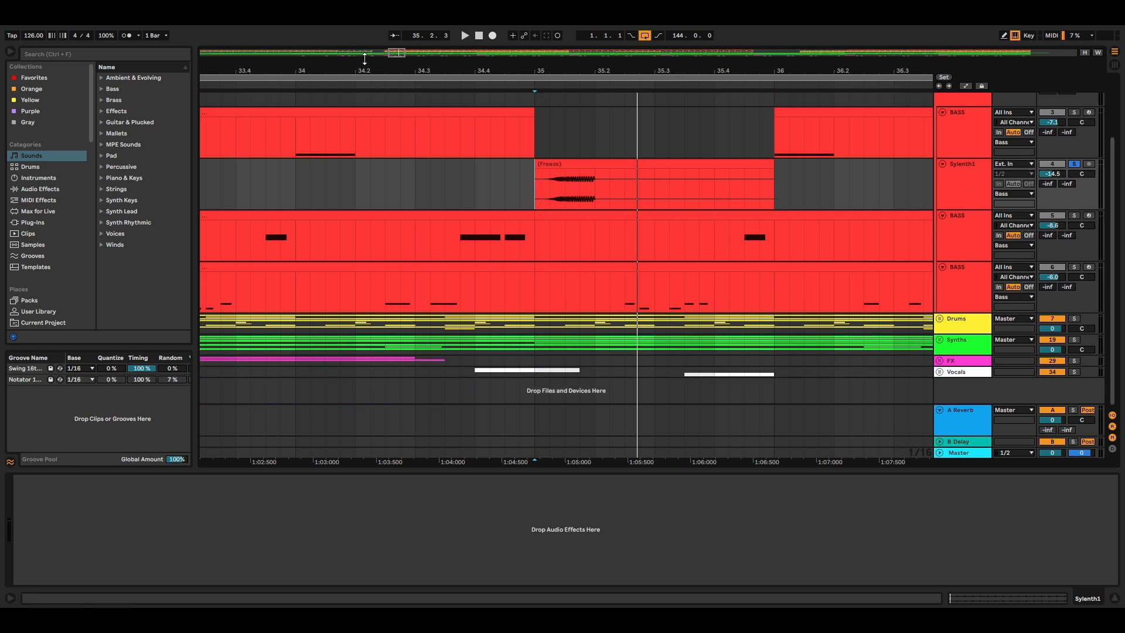
{"action": "left_click_drag", "start_coordinate": [403, 56], "coordinate": [403, 35]}
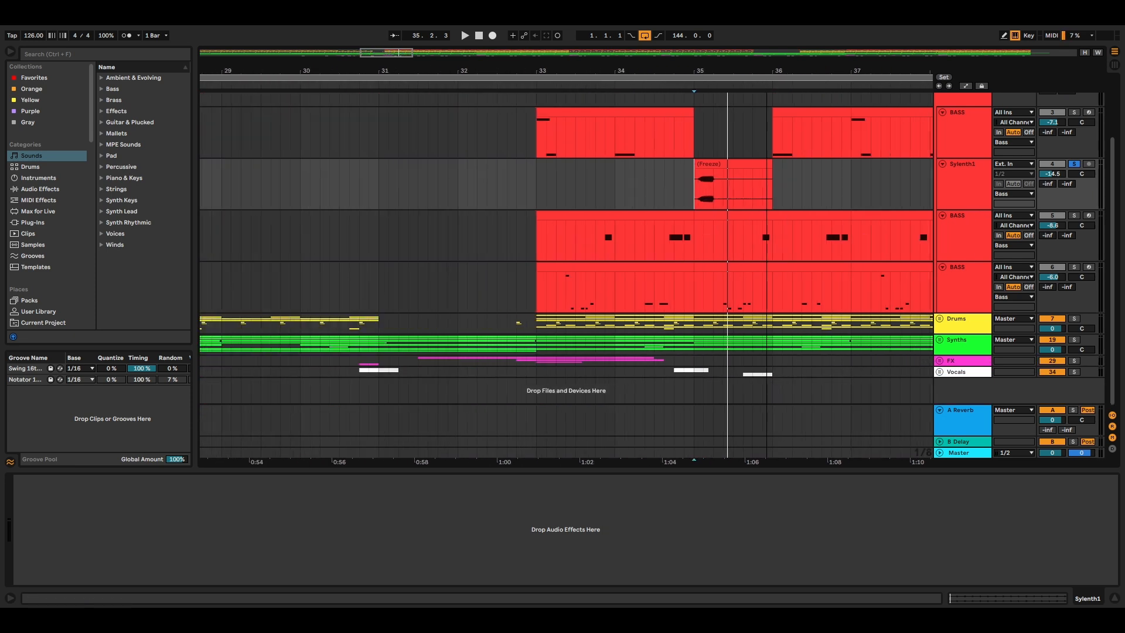
Step: Solo the second BASS track in the Bass group and play it from the middle of bar 34
{"action": "left_click", "coordinate": [975, 131]}
{"action": "left_click", "coordinate": [972, 164]}
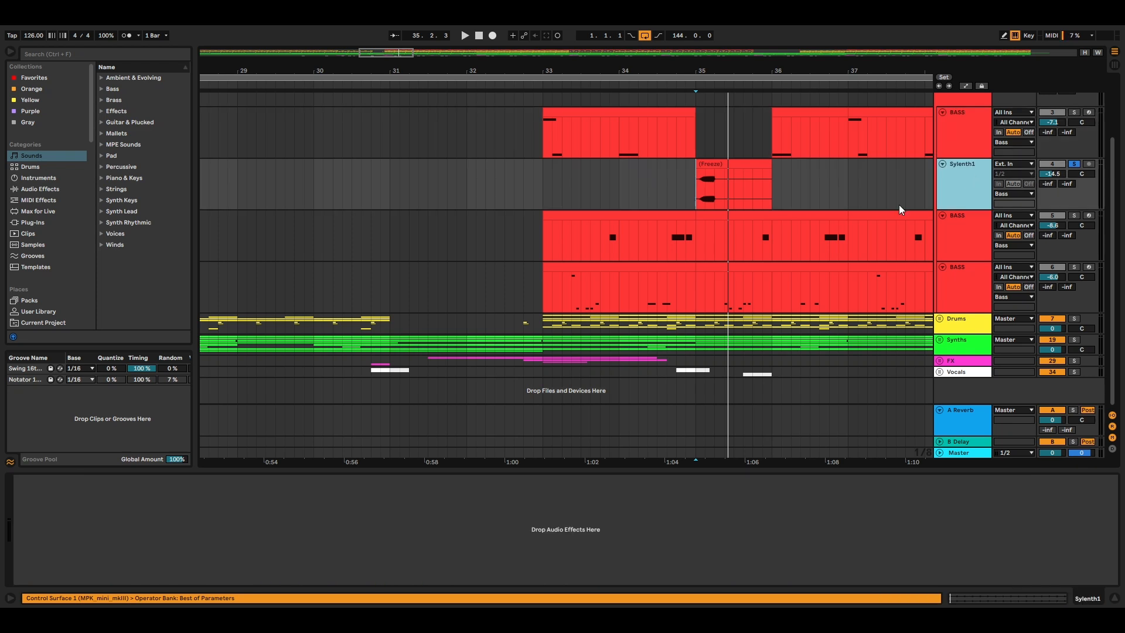
{"action": "left_click", "coordinate": [540, 244]}
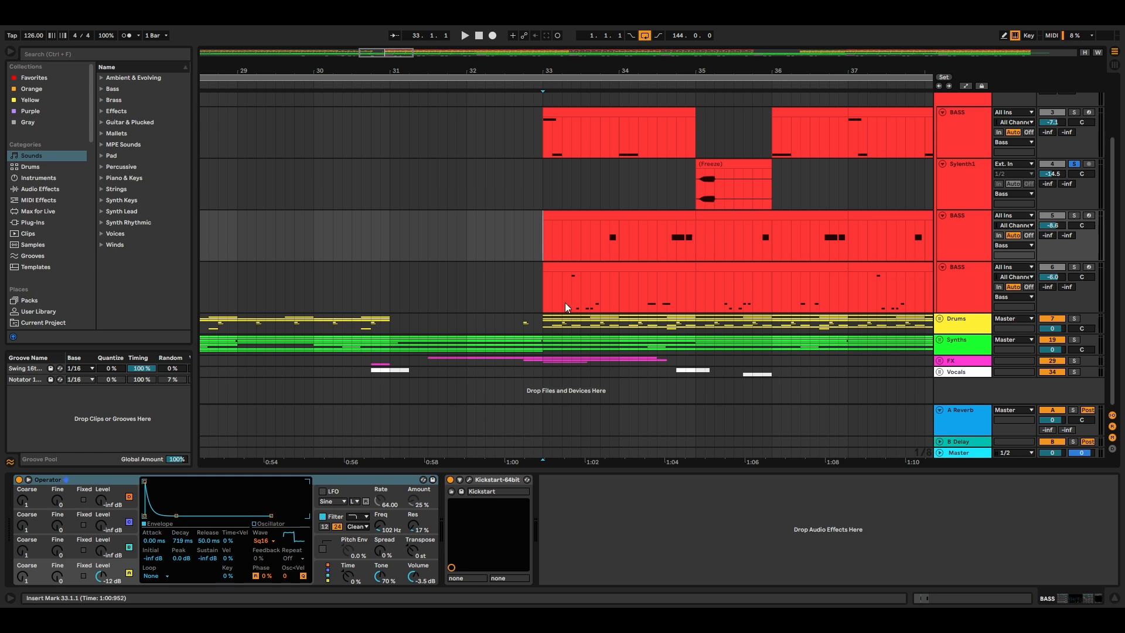
{"action": "left_click", "coordinate": [663, 242]}
{"action": "key", "text": "space"}
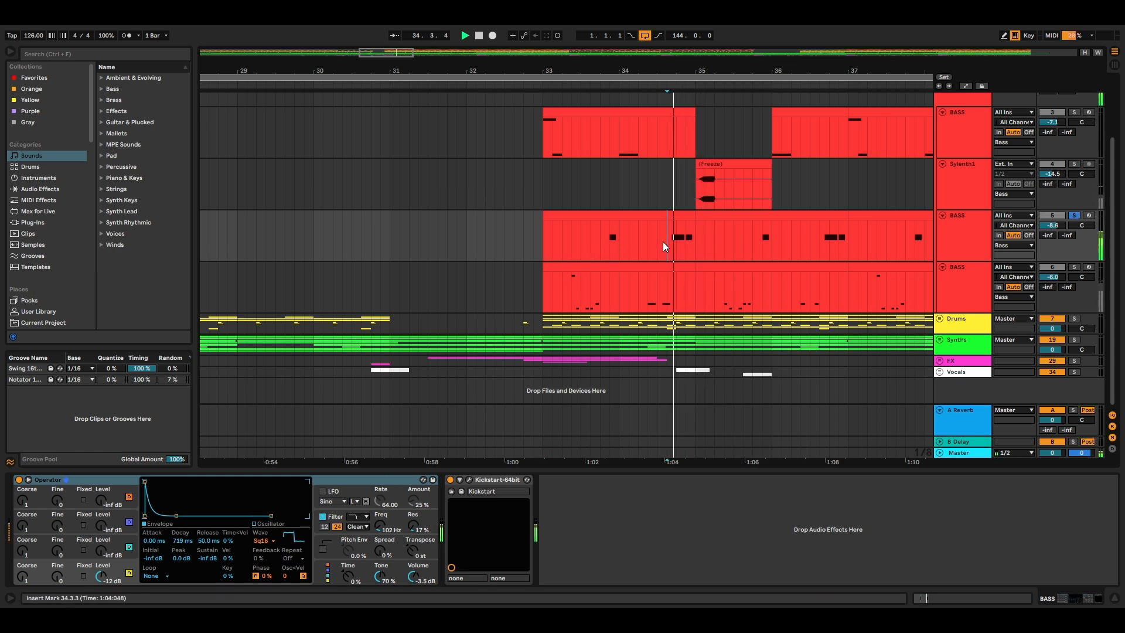
{"action": "key", "text": "space"}
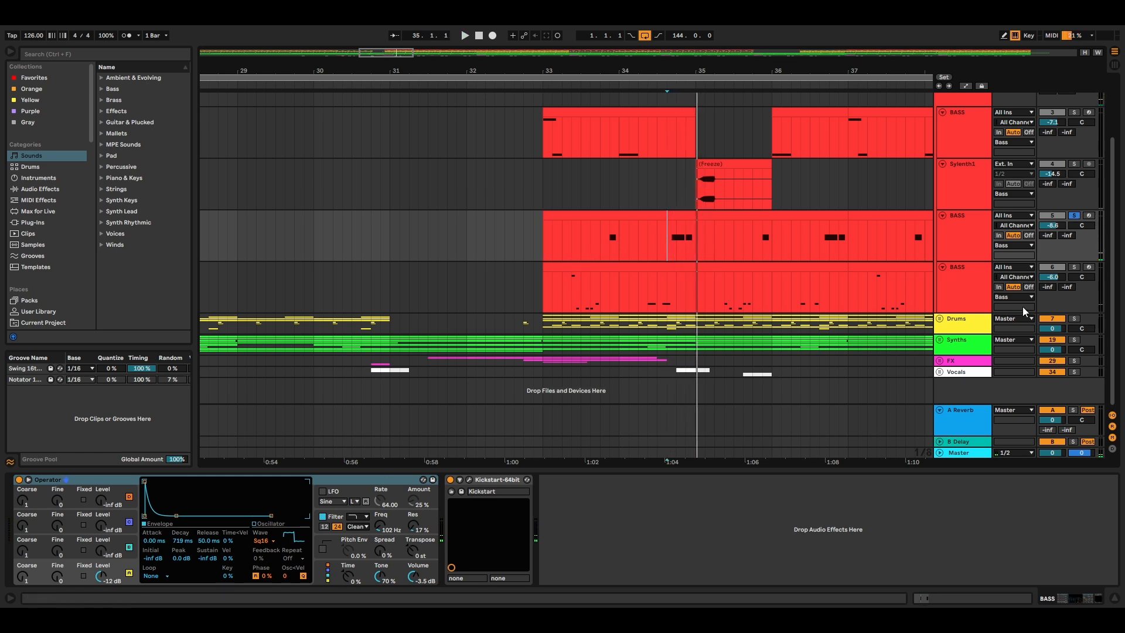
Step: Solo the third BASS track in the Bass group and play it from bar 33.2
{"action": "left_click", "coordinate": [978, 288]}
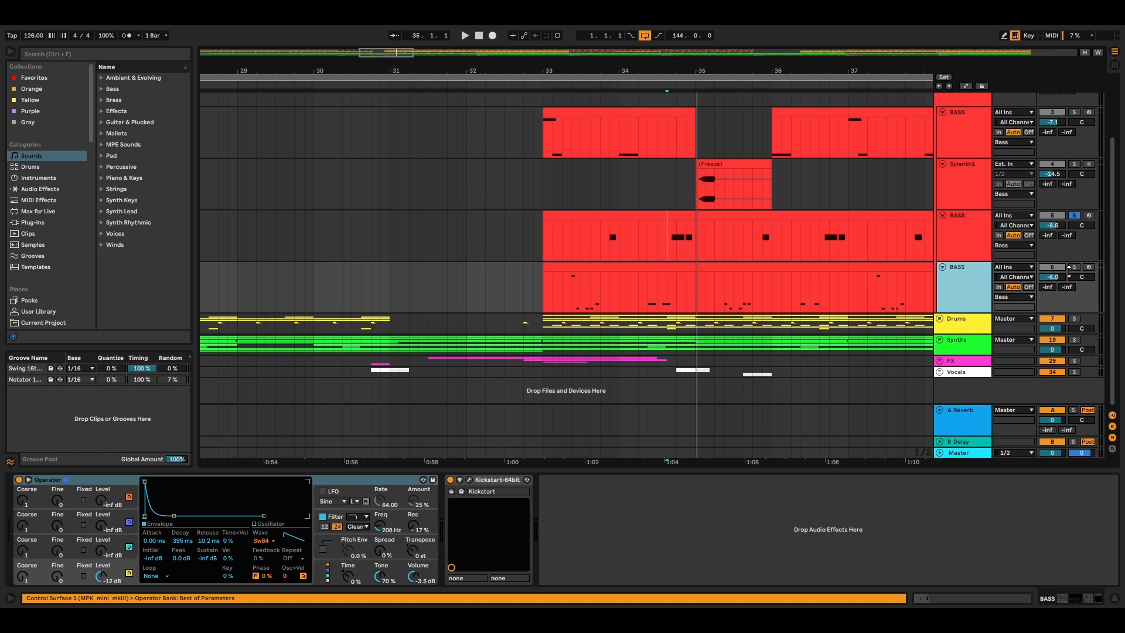
{"action": "left_click", "coordinate": [1074, 269]}
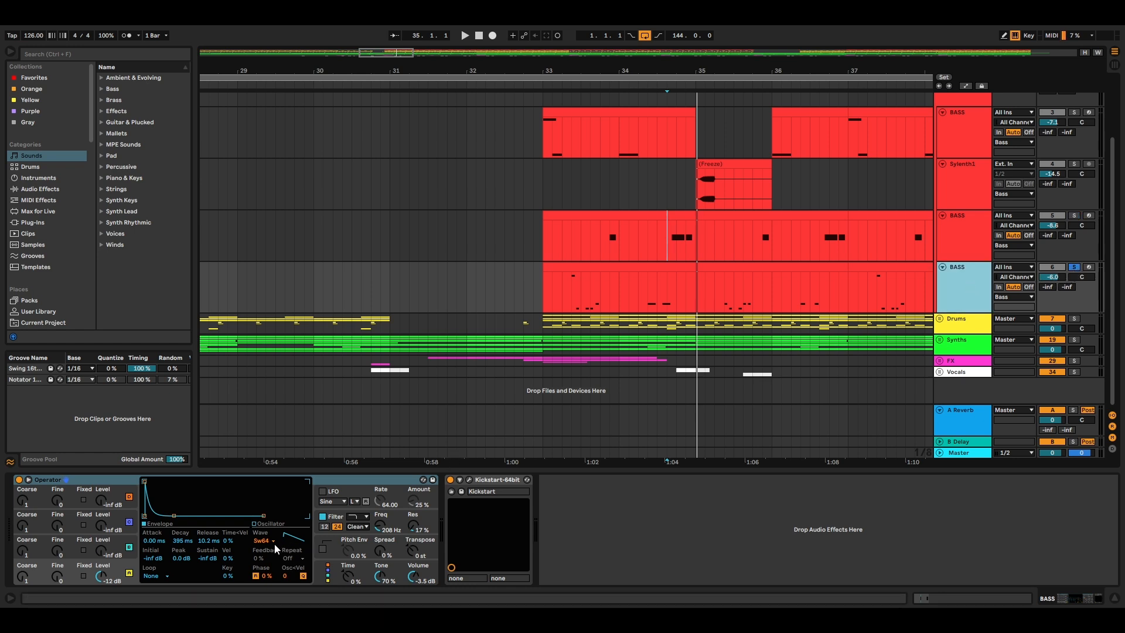
{"action": "left_click", "coordinate": [563, 290]}
{"action": "key", "text": "space"}
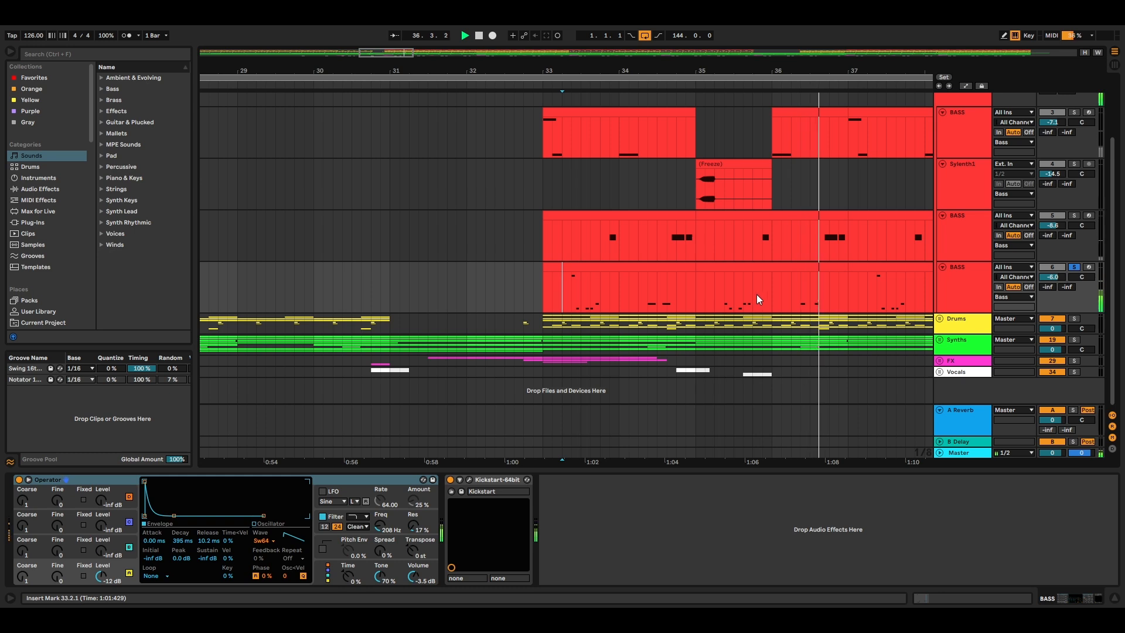
Step: Inspect the Auto Filter and Glue Compressor chain on the Bass group and the device chain on the Kick track
{"action": "scroll", "coordinate": [820, 287], "scroll_direction": "up", "scroll_amount": 3}
{"action": "left_click", "coordinate": [957, 174]}
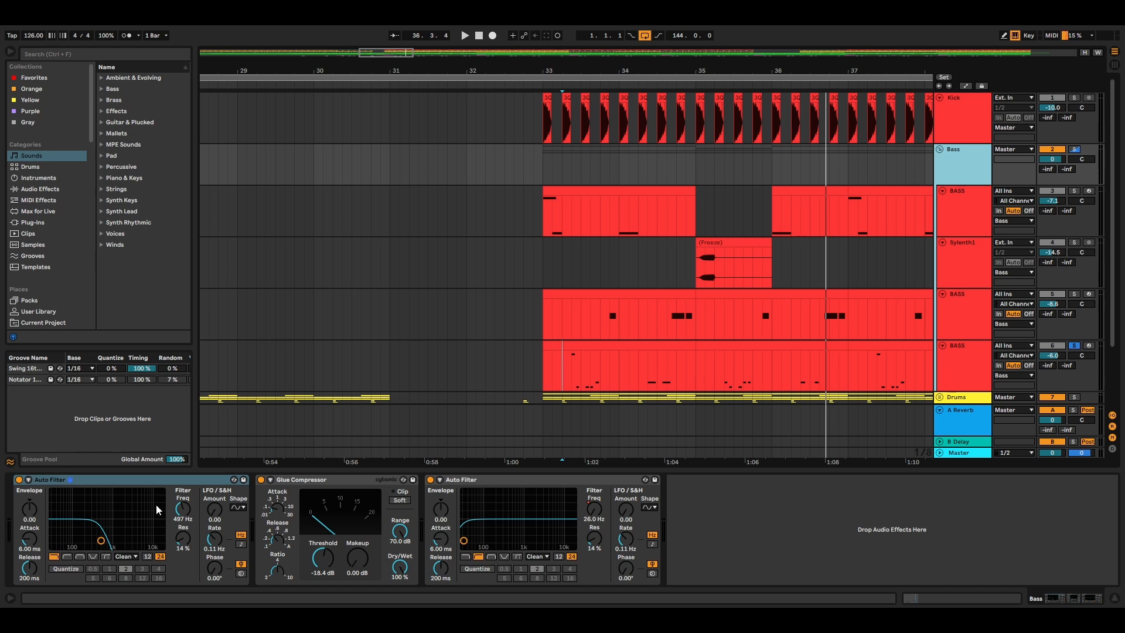
{"action": "left_click", "coordinate": [154, 479]}
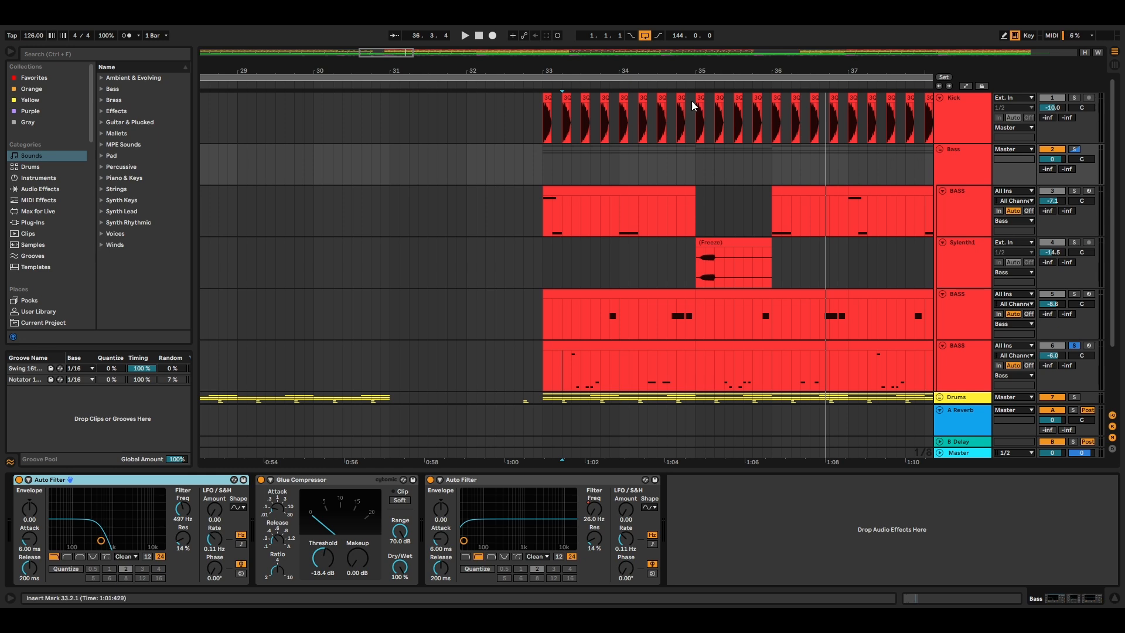
{"action": "left_click_drag", "start_coordinate": [404, 51], "coordinate": [396, 20]}
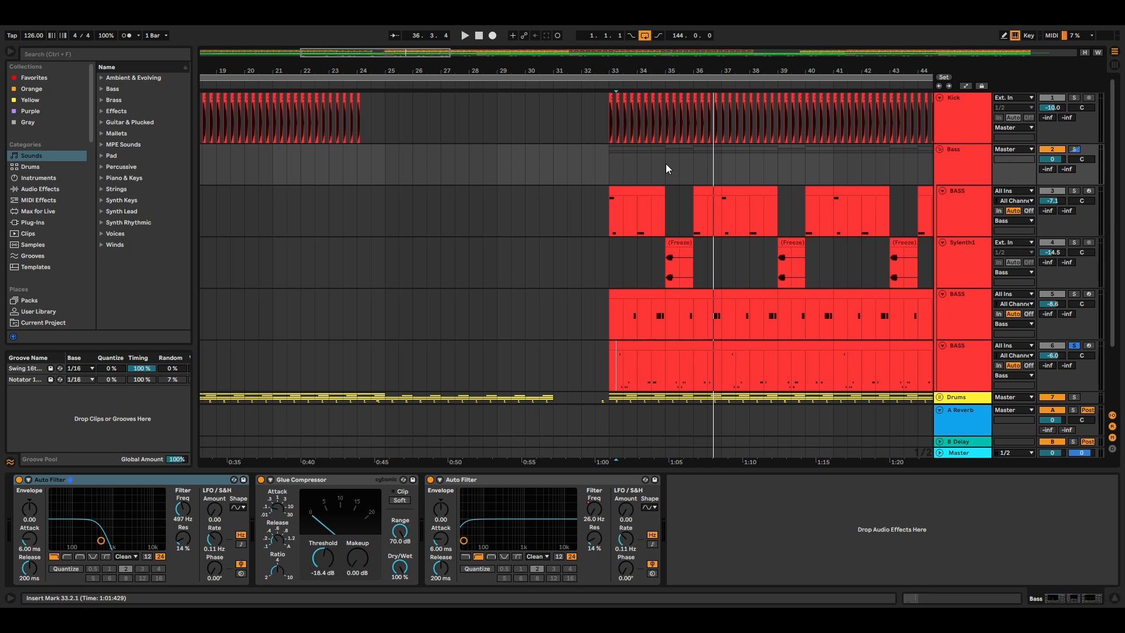
{"action": "left_click", "coordinate": [962, 125]}
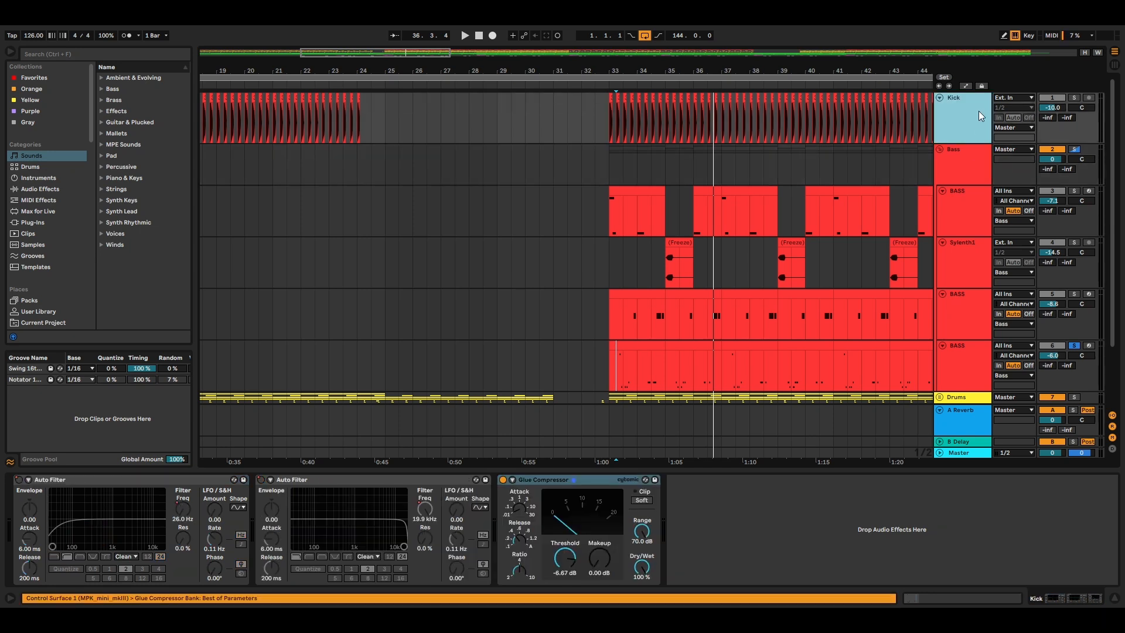
{"action": "left_click", "coordinate": [957, 151]}
{"action": "left_click", "coordinate": [971, 136]}
{"action": "left_click", "coordinate": [965, 161]}
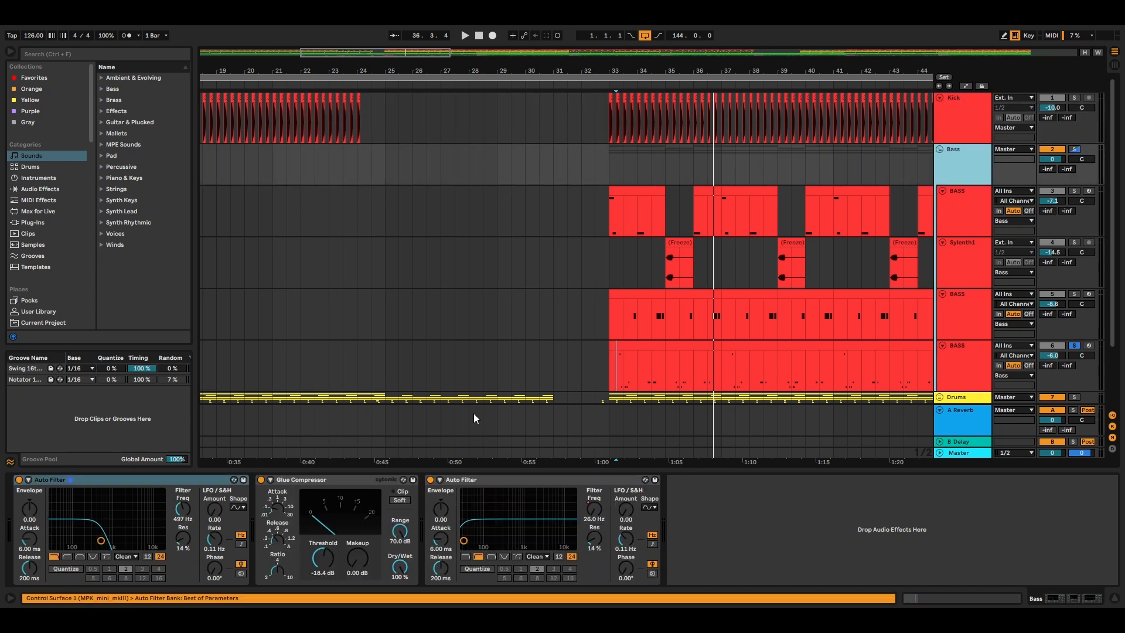
Step: Collapse the Bass group, expand and solo the Drums group, and play all its tracks together from bar 33
{"action": "left_click", "coordinate": [940, 150]}
{"action": "left_click", "coordinate": [939, 160]}
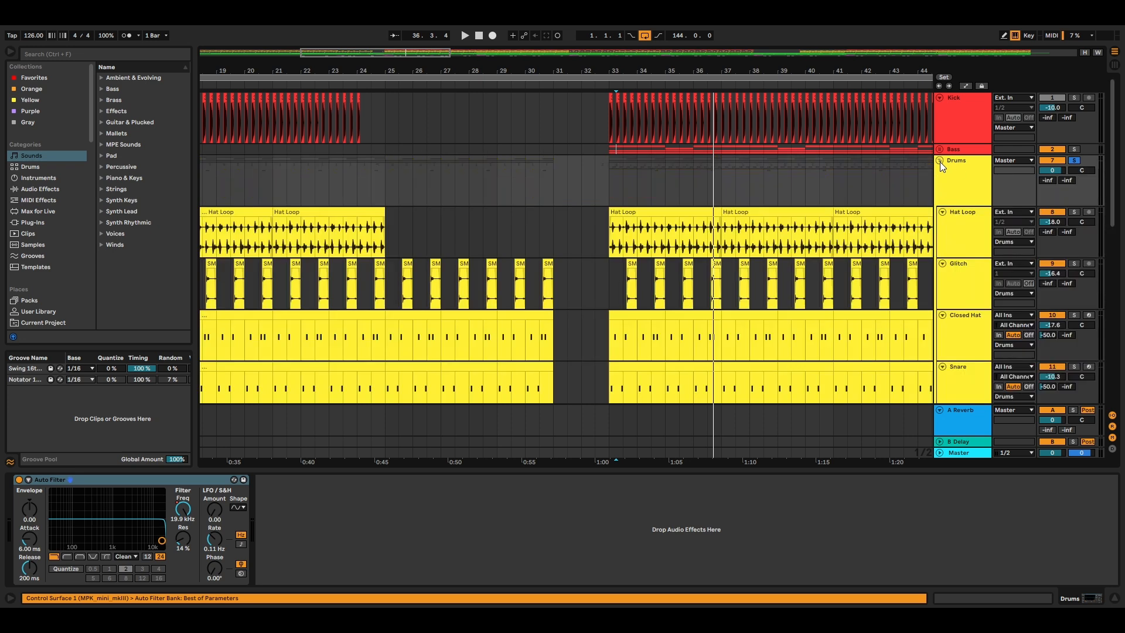
{"action": "scroll", "coordinate": [644, 135], "scroll_direction": "down", "scroll_amount": 3}
{"action": "left_click", "coordinate": [616, 110]}
{"action": "key", "text": "space"}
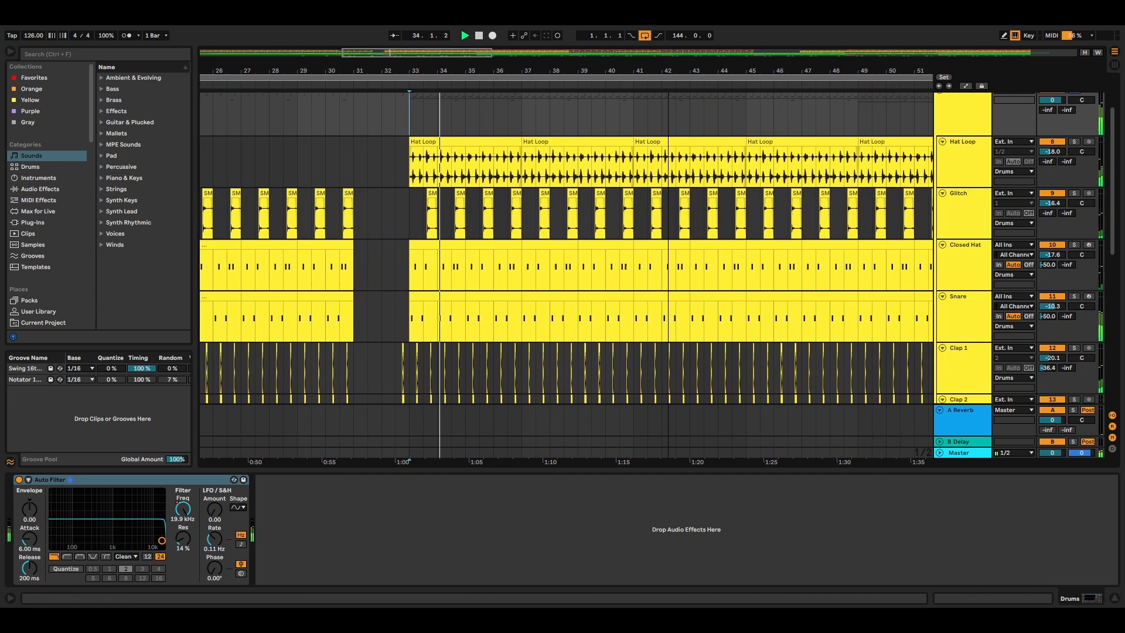
{"action": "scroll", "coordinate": [1112, 175], "scroll_direction": "down", "scroll_amount": 2}
{"action": "scroll", "coordinate": [1111, 176], "scroll_direction": "down", "scroll_amount": 8}
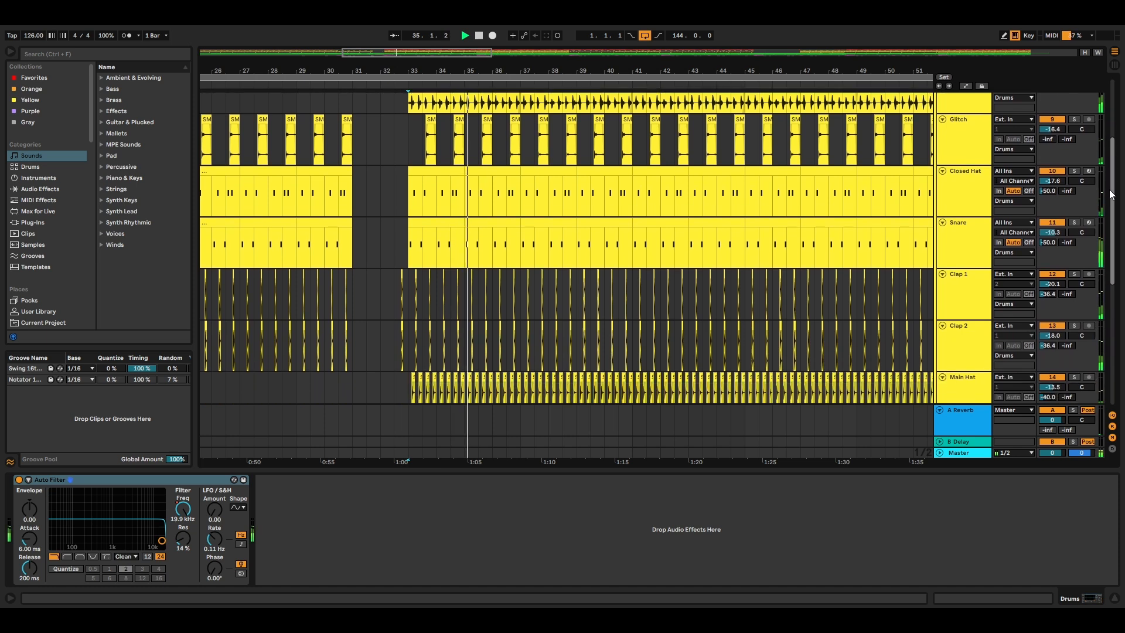
{"action": "scroll", "coordinate": [1091, 257], "scroll_direction": "up", "scroll_amount": 10}
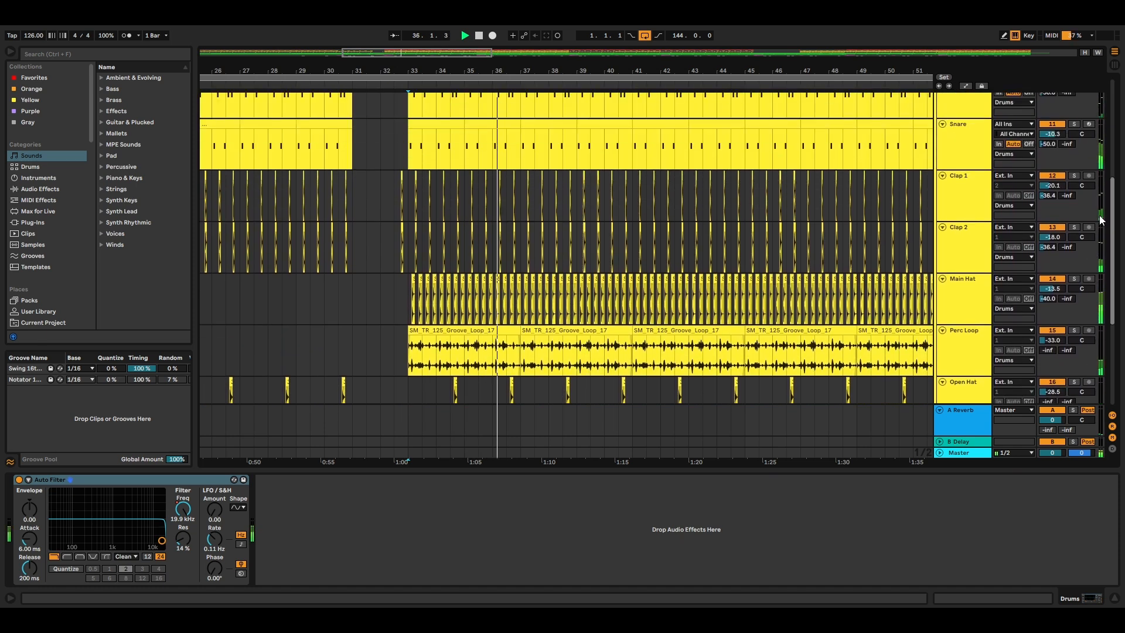
Step: Audition the Hat Loop and Glitch tracks in the Drums group one after the other in solo from bar 33
{"action": "left_click", "coordinate": [976, 174]}
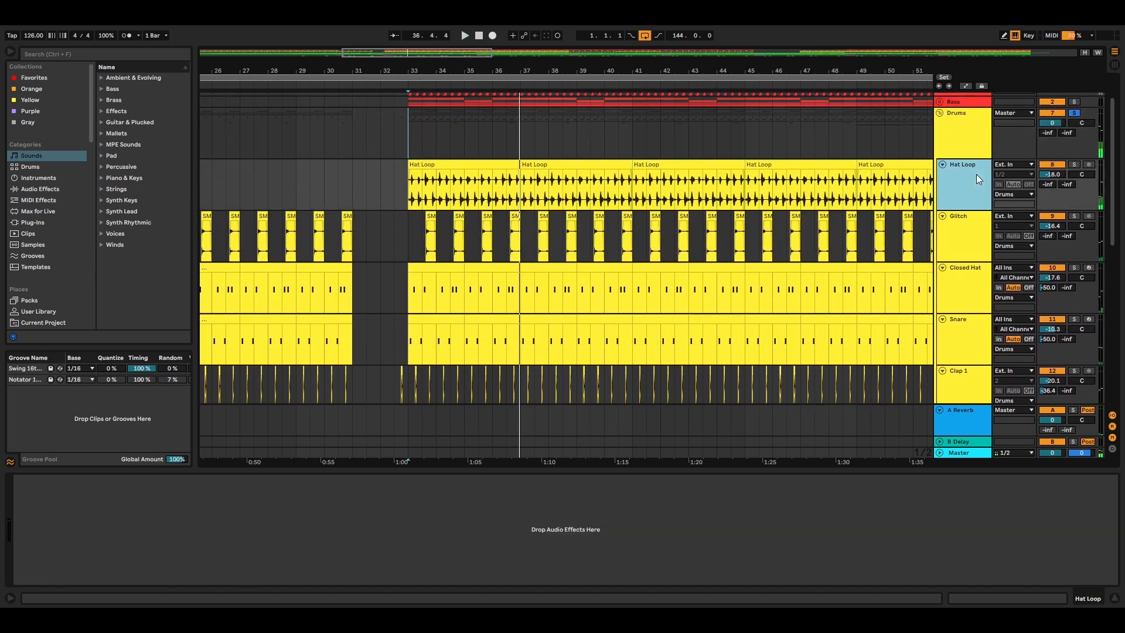
{"action": "left_click", "coordinate": [1075, 164]}
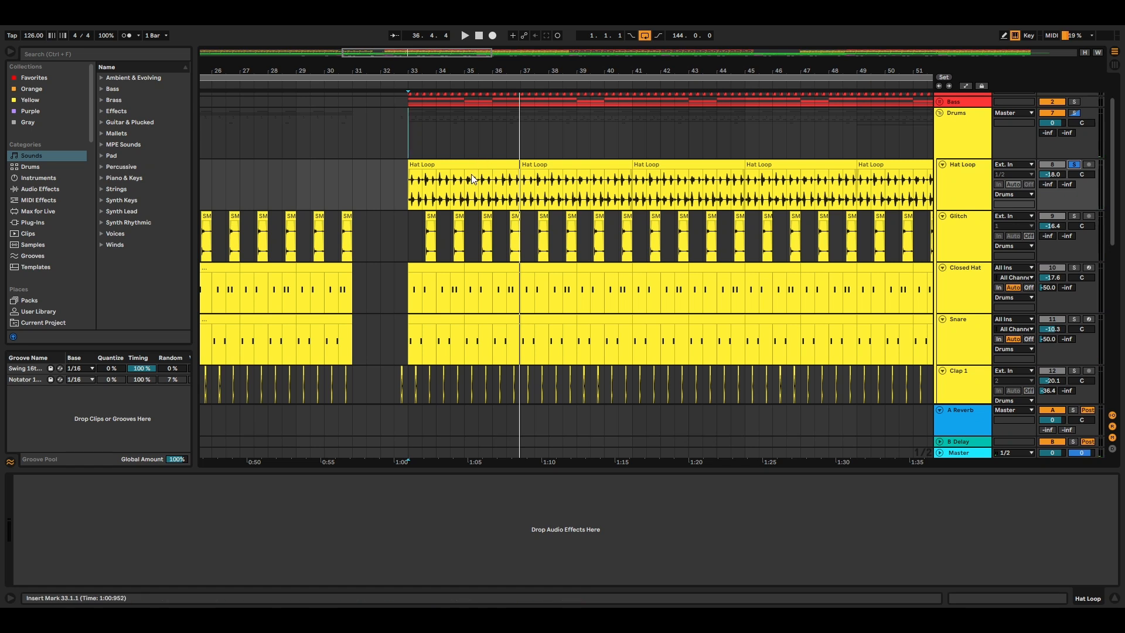
{"action": "key", "text": "space"}
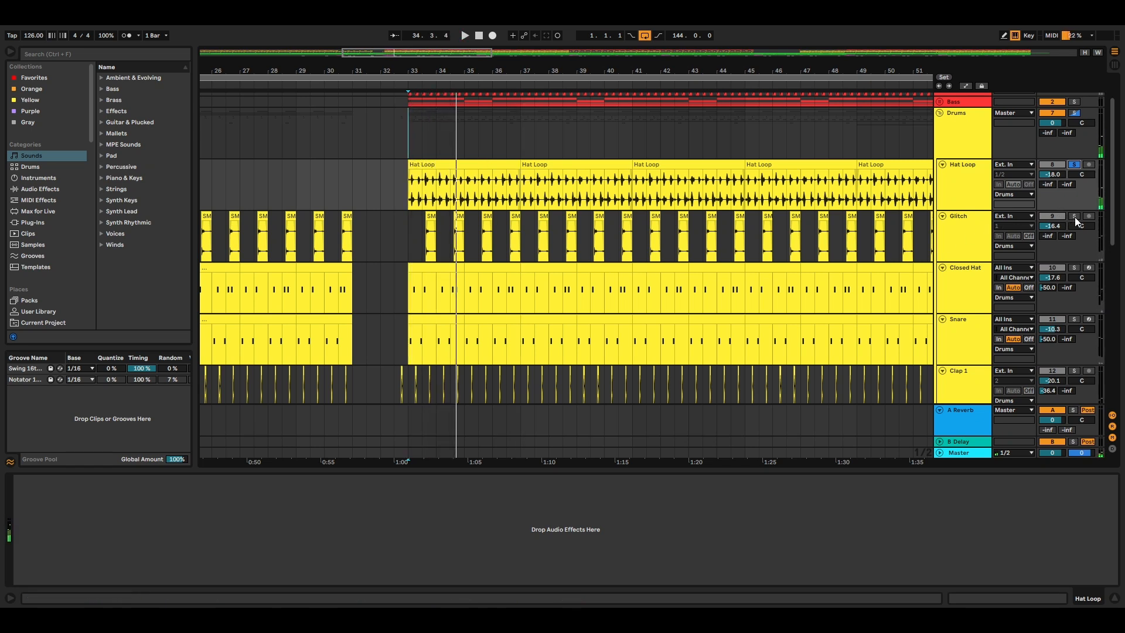
{"action": "left_click", "coordinate": [1075, 217]}
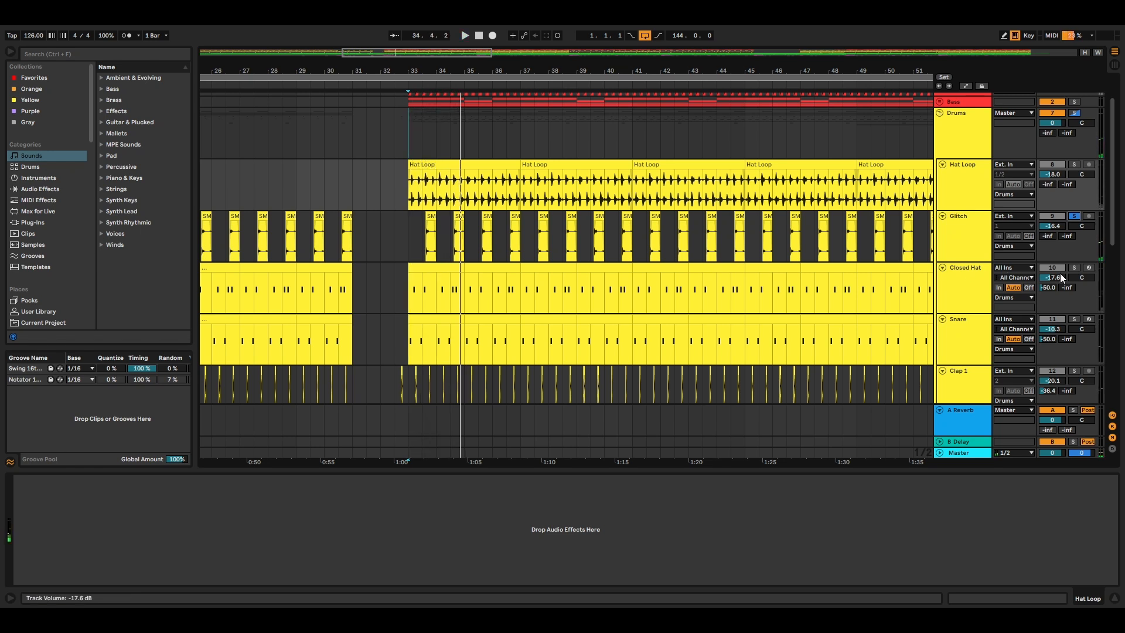
Step: Solo the Closed Hat track in the Drums group and play it from bar 33
{"action": "left_click", "coordinate": [1074, 267]}
{"action": "scroll", "coordinate": [624, 290], "scroll_direction": "down", "scroll_amount": 1}
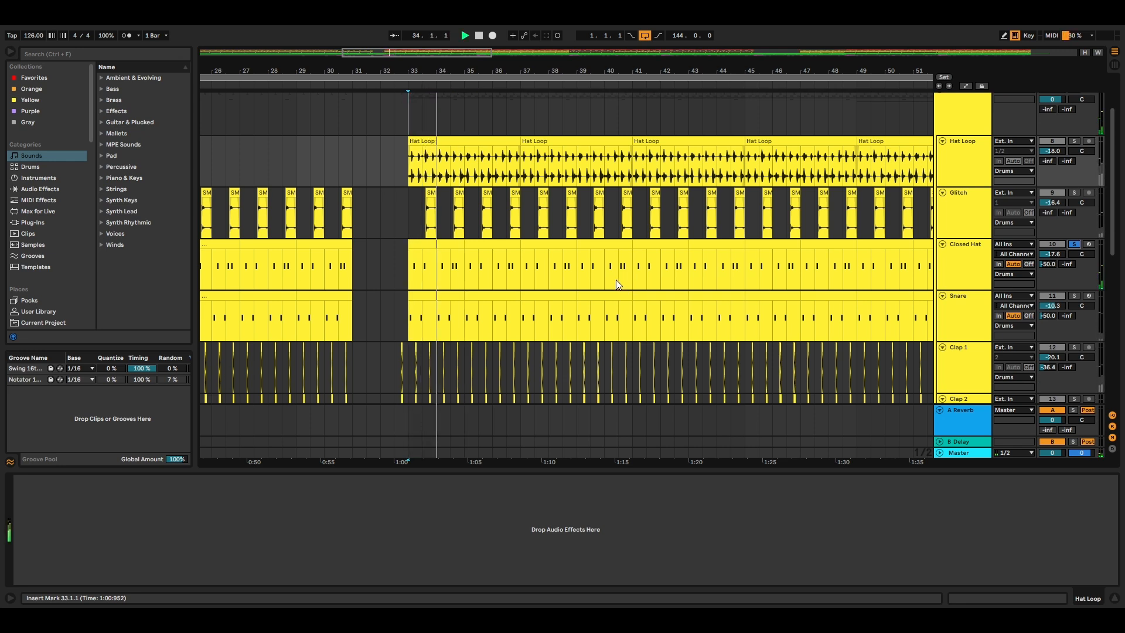
{"action": "scroll", "coordinate": [625, 288], "scroll_direction": "down", "scroll_amount": 1}
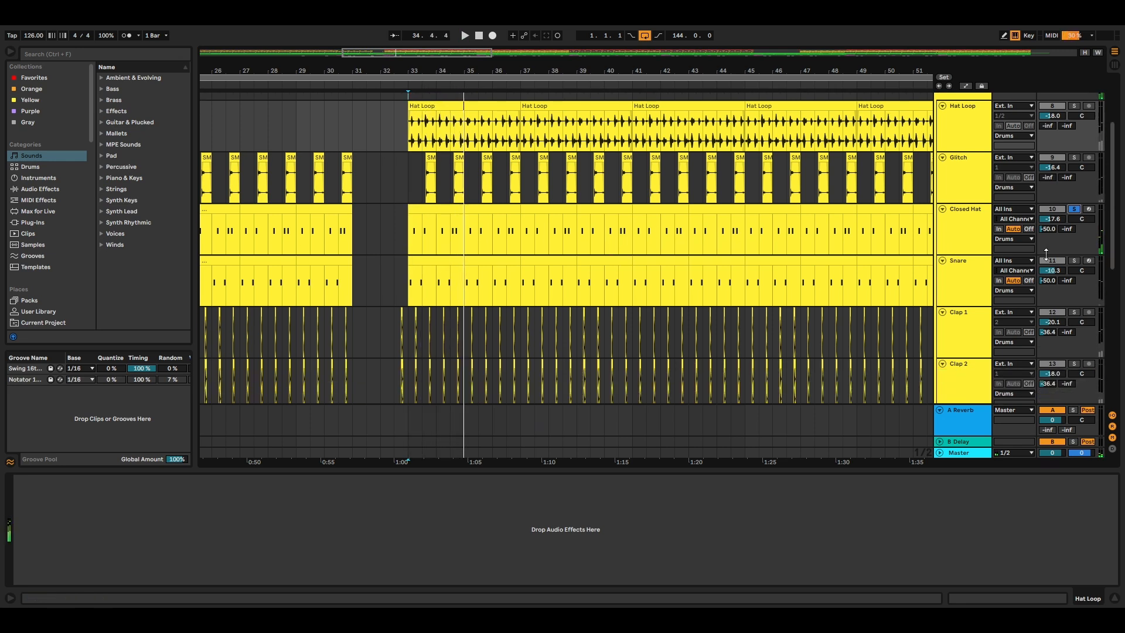
Step: Solo the Snare track in the Drums group and play it from bar 33
{"action": "left_click", "coordinate": [1074, 260]}
{"action": "key", "text": "space"}
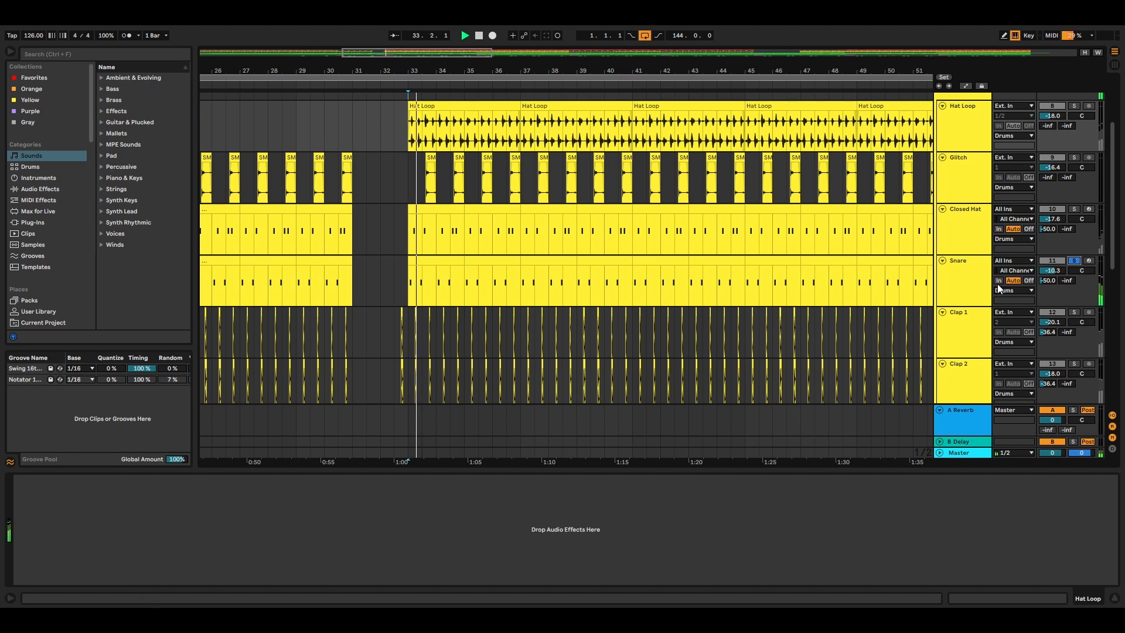
{"action": "scroll", "coordinate": [944, 242], "scroll_direction": "down", "scroll_amount": 1}
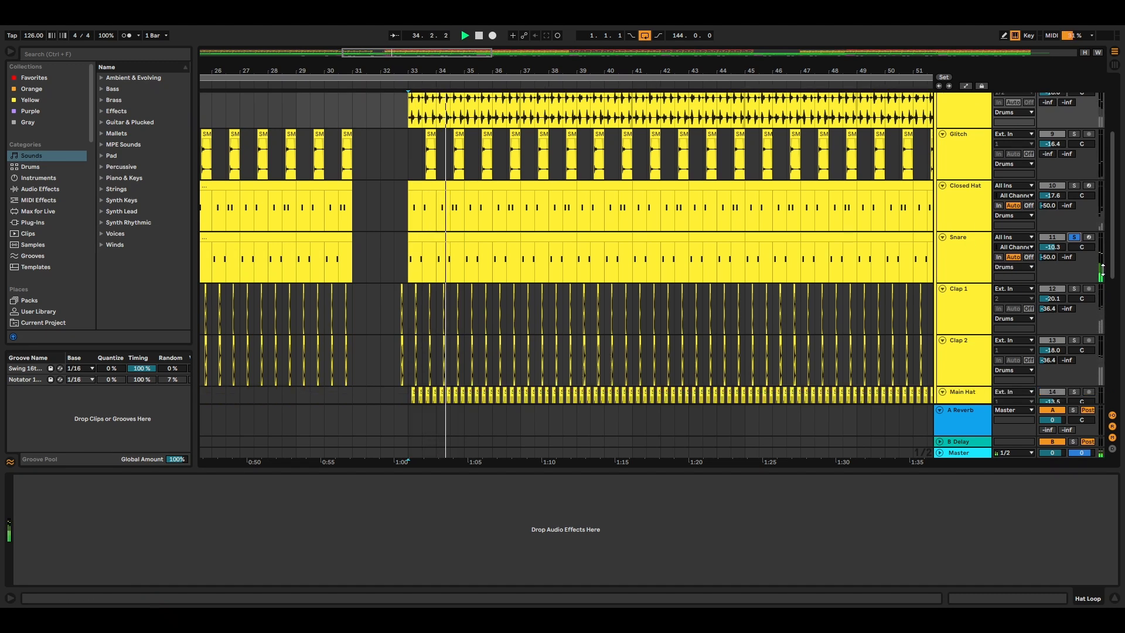
Step: Solo Clap 1 and play it from bar 33, and add Clap 2 to the solo to hear both claps together
{"action": "scroll", "coordinate": [1060, 284], "scroll_direction": "down", "scroll_amount": 3}
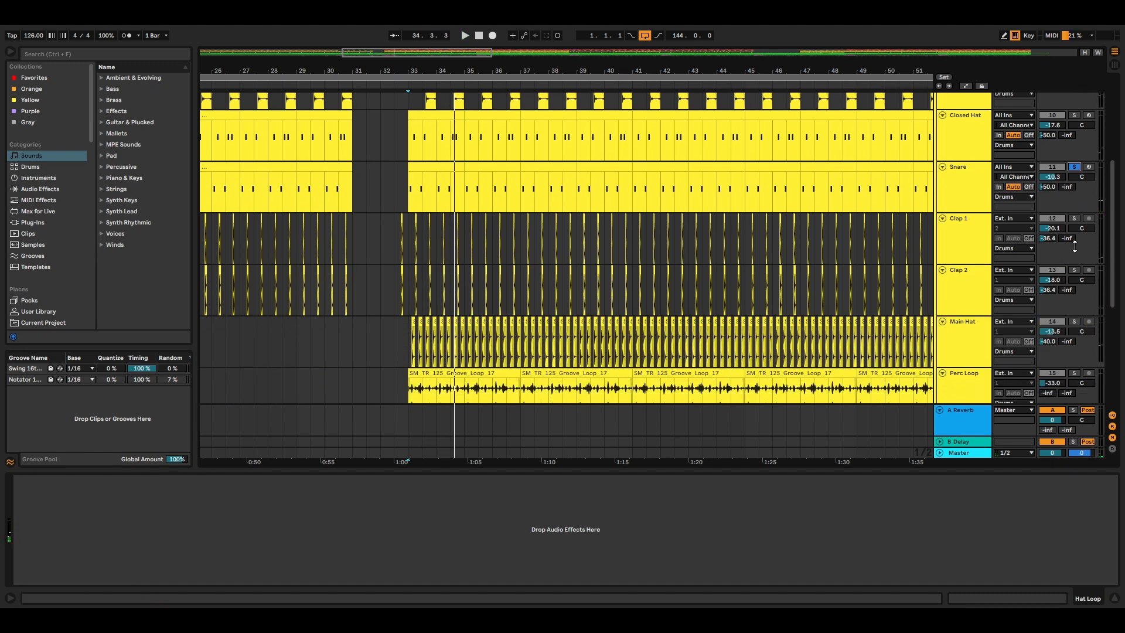
{"action": "left_click", "coordinate": [1074, 219]}
{"action": "key", "text": "space"}
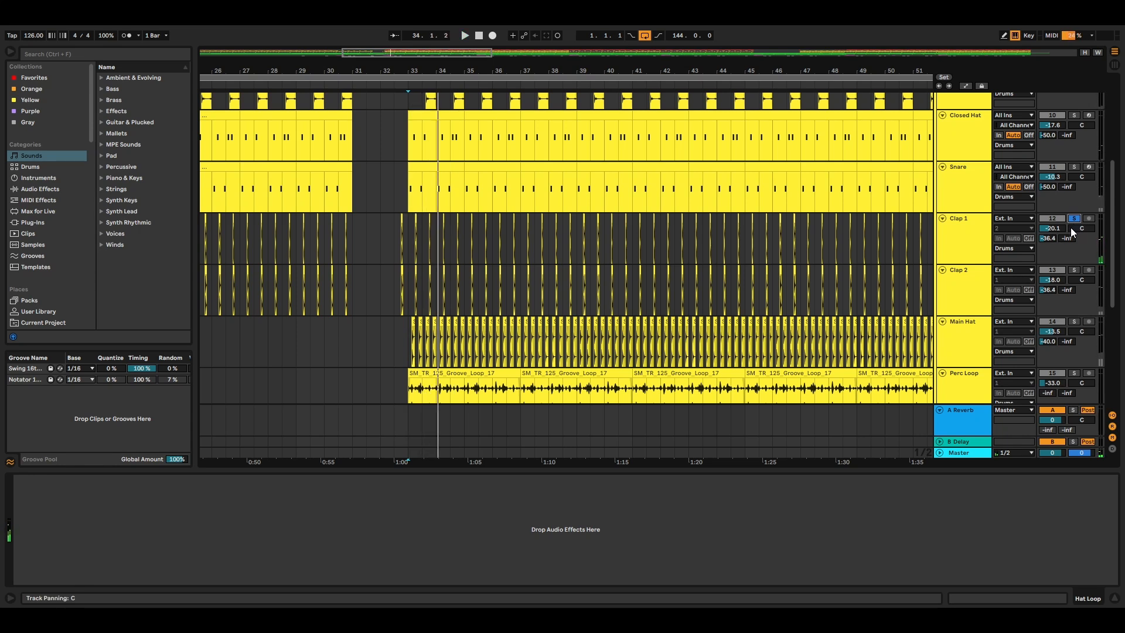
{"action": "left_click", "coordinate": [1074, 270], "text": "ctrl"}
{"action": "key", "text": "space"}
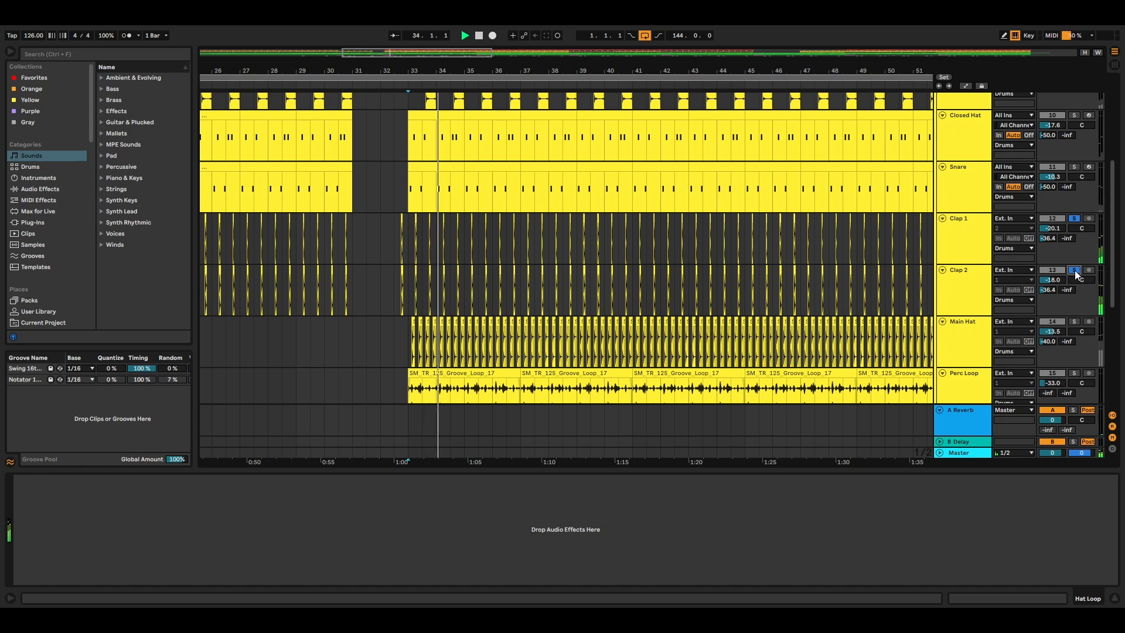
{"action": "key", "text": "space"}
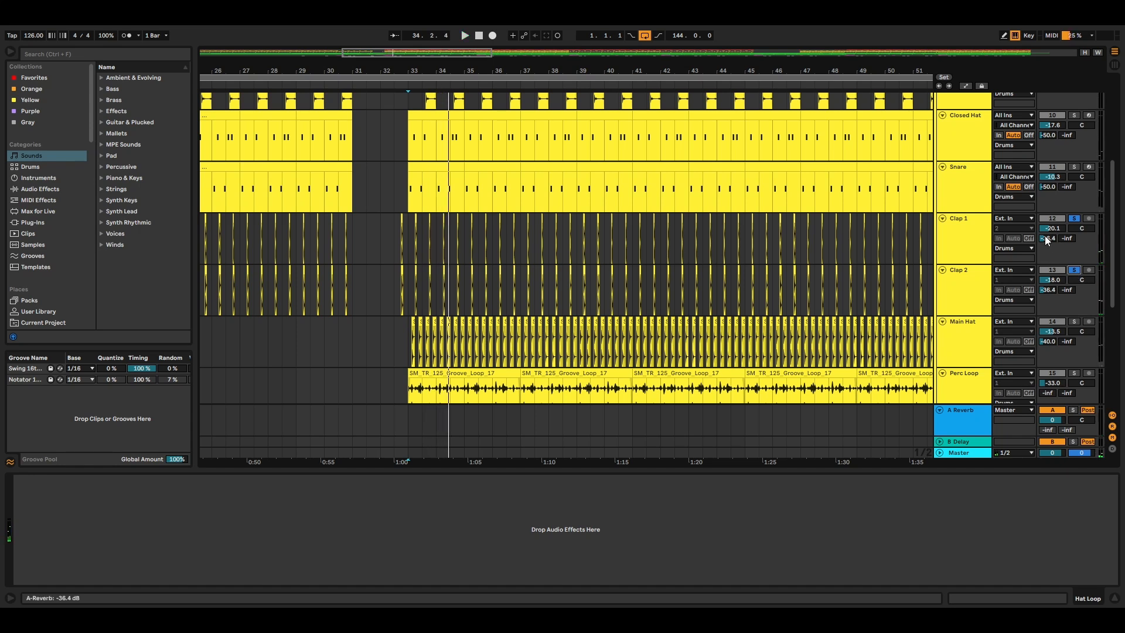
Step: Solo the Main Hat track in the Drums group and play it from bar 33
{"action": "scroll", "coordinate": [1041, 225], "scroll_direction": "up", "scroll_amount": 4}
{"action": "scroll", "coordinate": [1041, 224], "scroll_direction": "down", "scroll_amount": 3}
{"action": "scroll", "coordinate": [1042, 223], "scroll_direction": "down", "scroll_amount": 4}
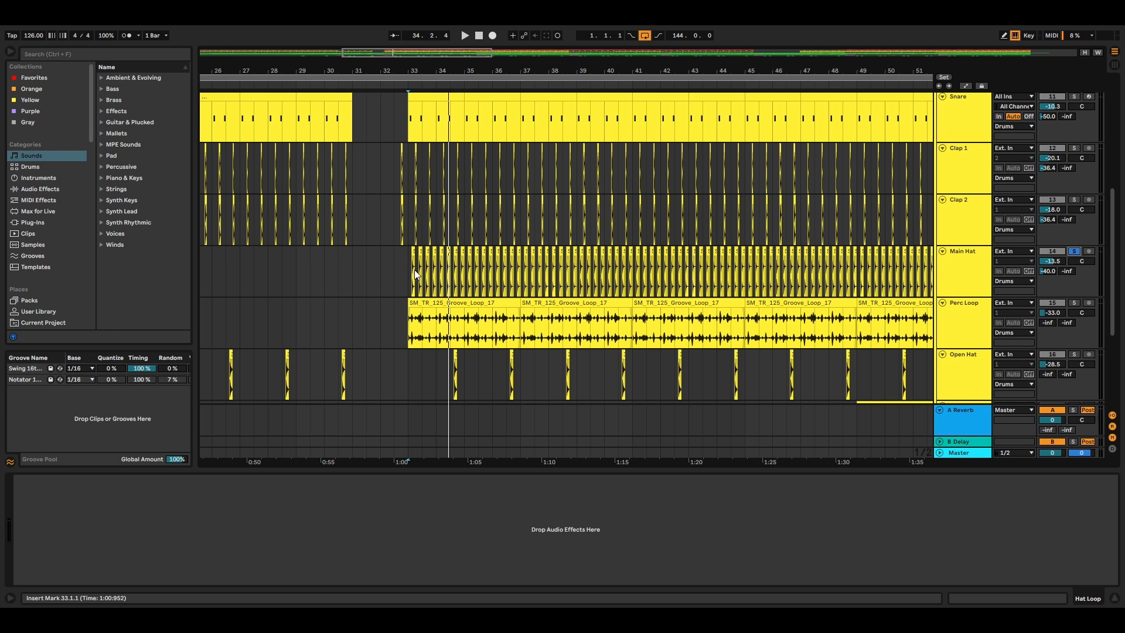
{"action": "key", "text": "space"}
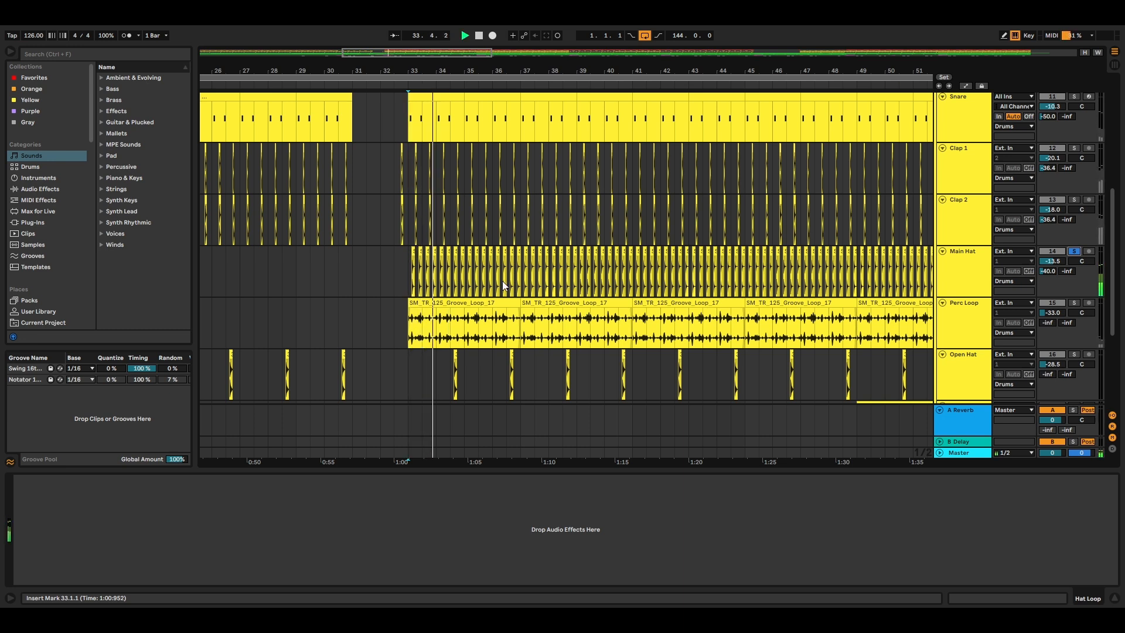
Step: Solo the Perc Loop track in the Drums group and play its groove loop from bar 33
{"action": "scroll", "coordinate": [1041, 252], "scroll_direction": "down", "scroll_amount": 2}
{"action": "left_click", "coordinate": [1074, 255]}
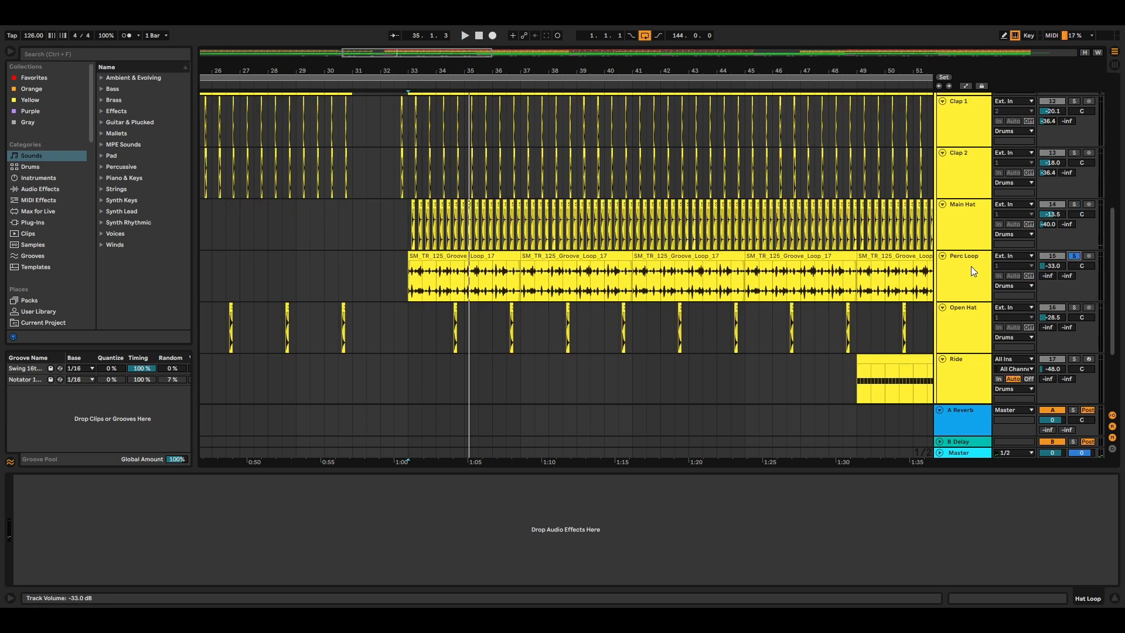
{"action": "key", "text": "space"}
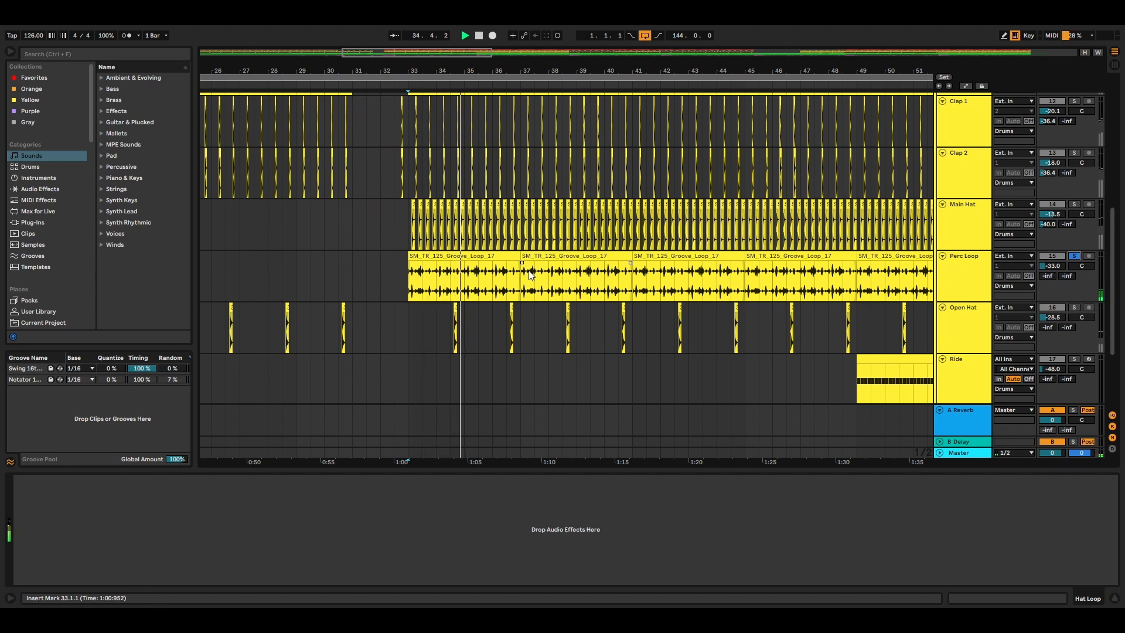
{"action": "key", "text": "space"}
Step: Solo the Open Hat track in the Drums group and play it from the middle of bar 34
{"action": "scroll", "coordinate": [898, 280], "scroll_direction": "down", "scroll_amount": 2}
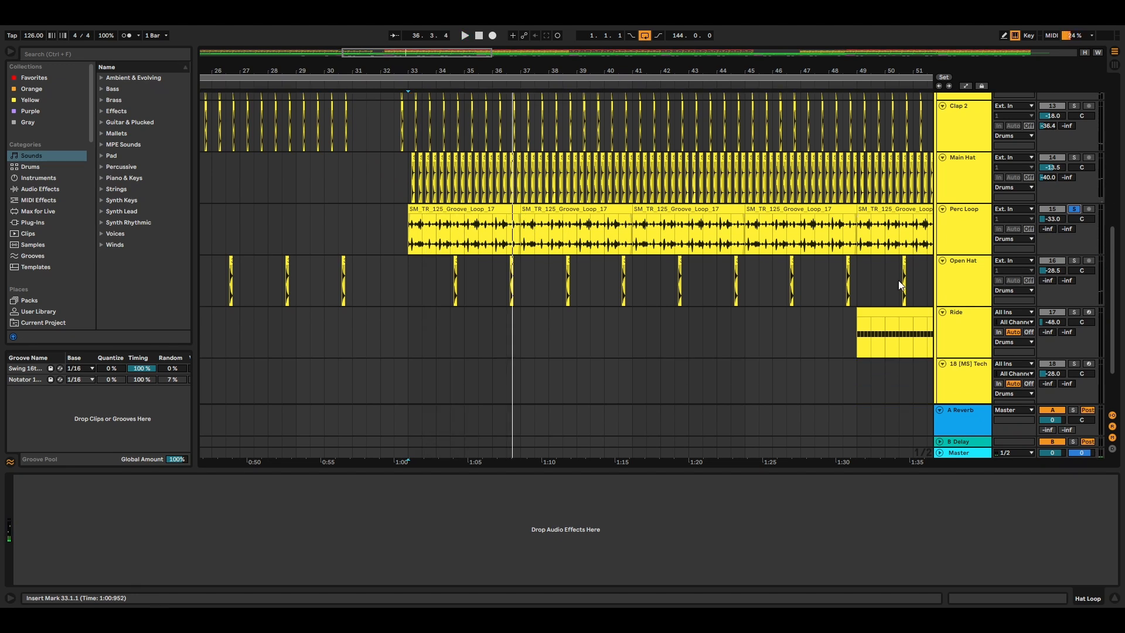
{"action": "left_click", "coordinate": [980, 275]}
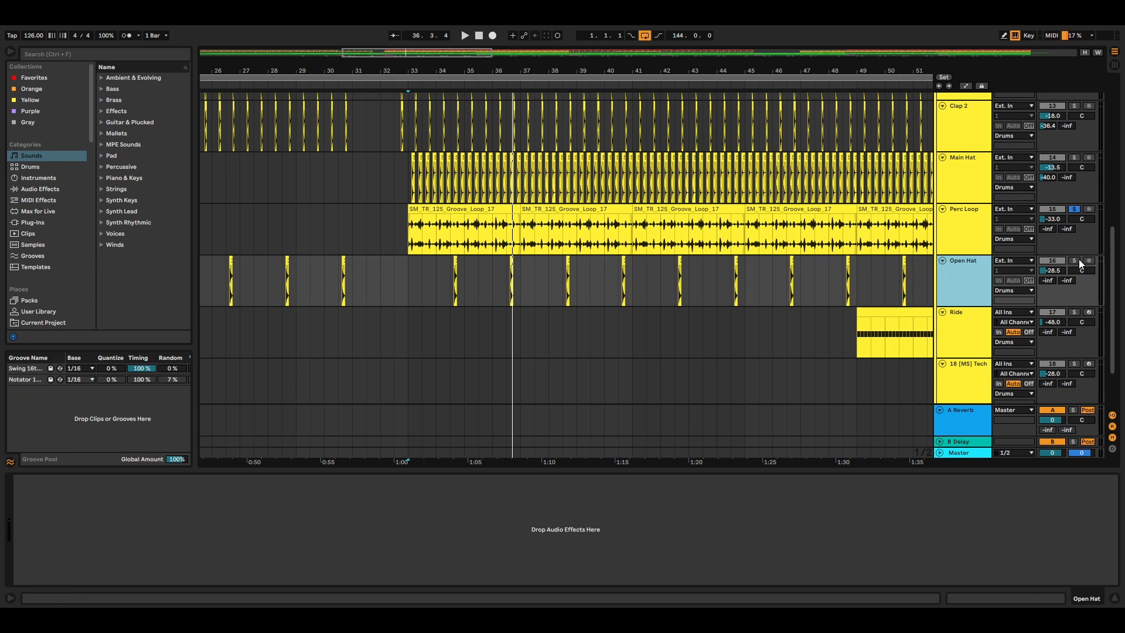
{"action": "left_click", "coordinate": [1076, 261]}
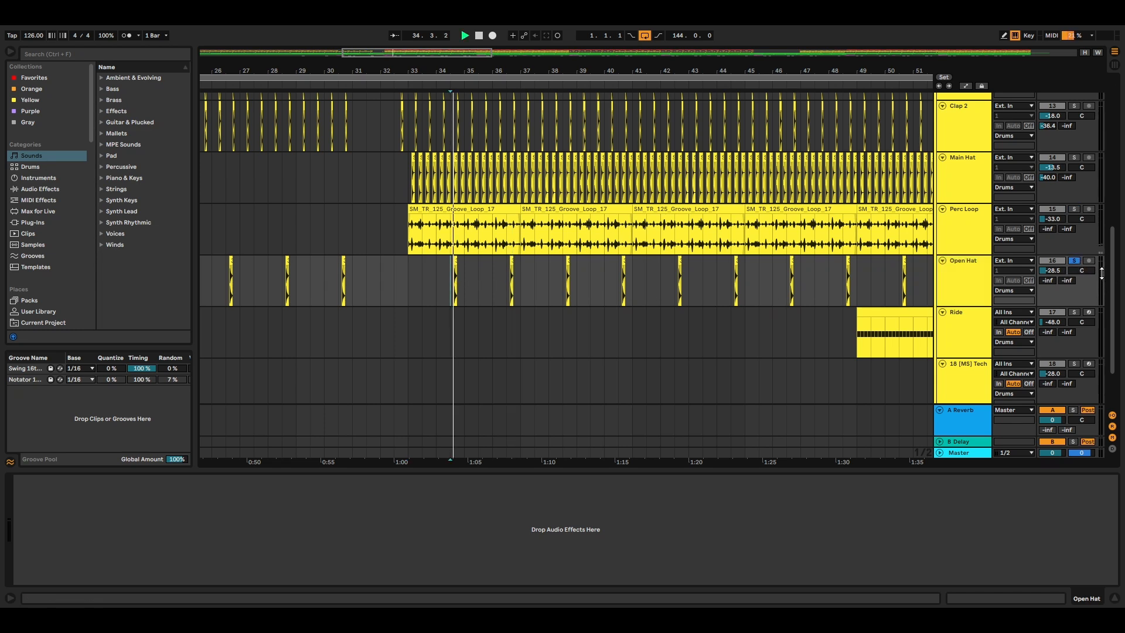
Step: Solo the Closed Hat, Main Hat and Open Hat tracks together and play them from beat 2 of bar 34
{"action": "key", "text": "space"}
{"action": "scroll", "coordinate": [980, 272], "scroll_direction": "up", "scroll_amount": 6}
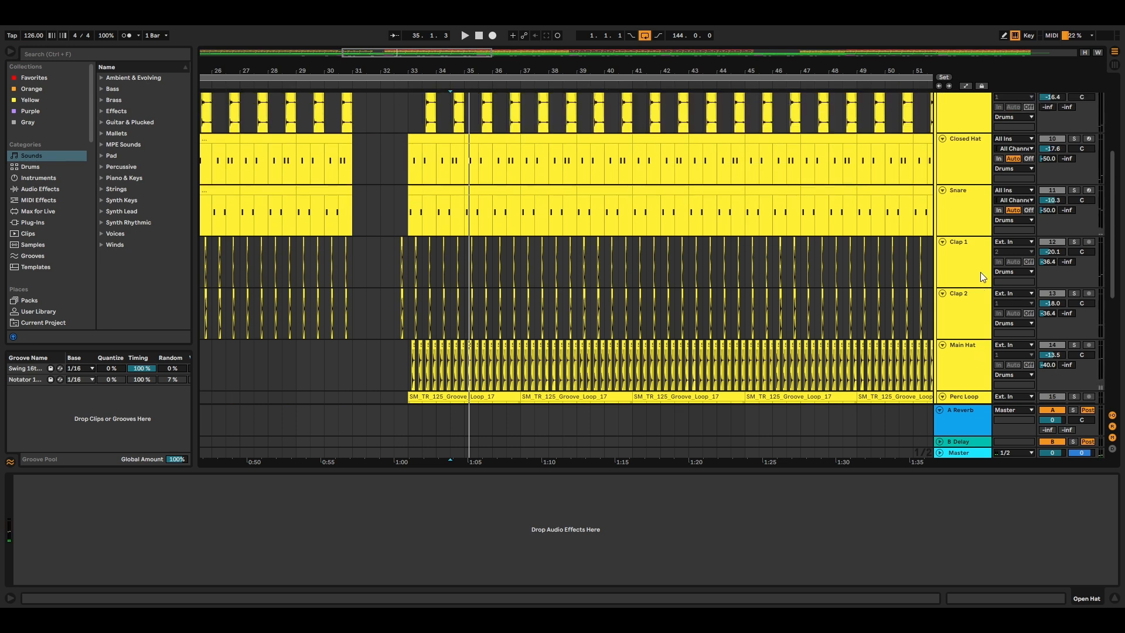
{"action": "scroll", "coordinate": [1041, 263], "scroll_direction": "up", "scroll_amount": 3}
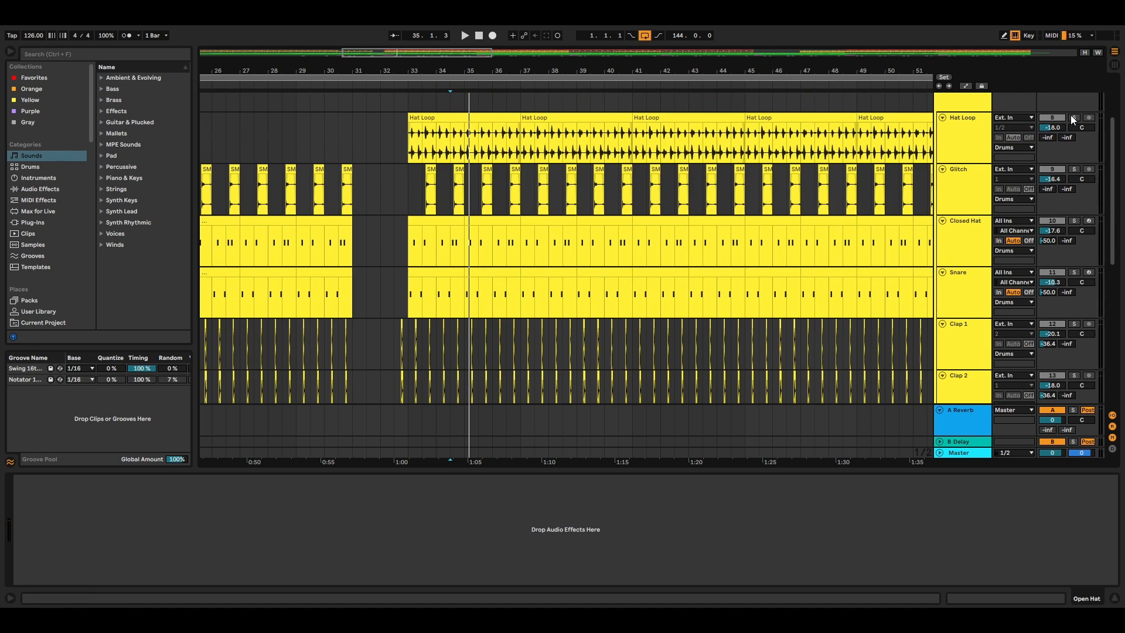
{"action": "scroll", "coordinate": [1036, 194], "scroll_direction": "down", "scroll_amount": 2}
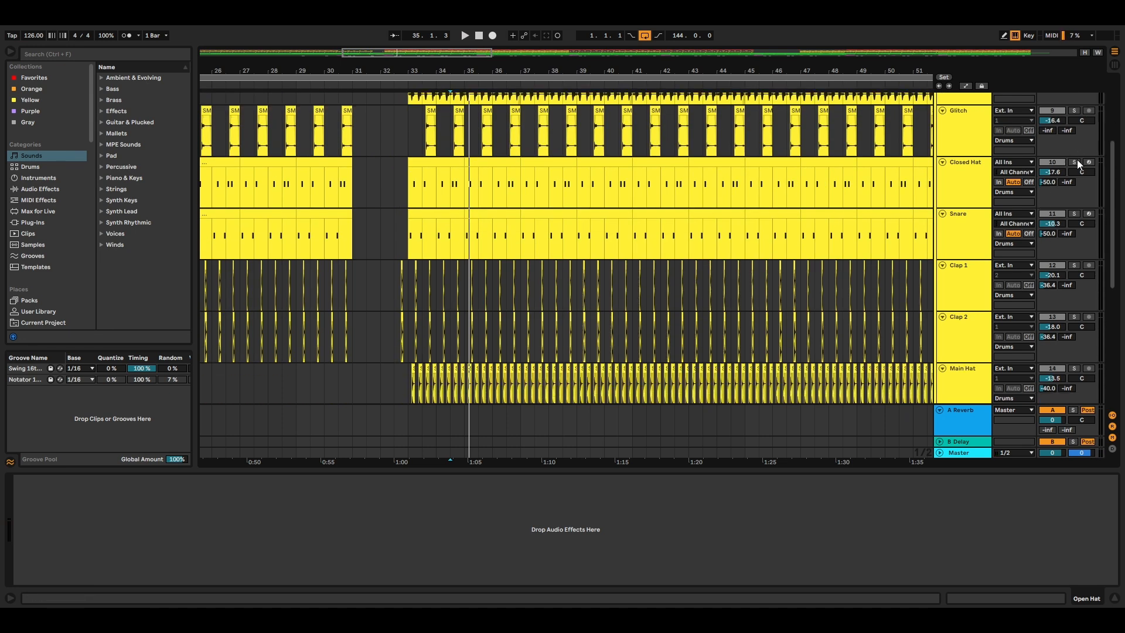
{"action": "left_click", "coordinate": [1076, 161]}
{"action": "scroll", "coordinate": [1052, 176], "scroll_direction": "down", "scroll_amount": 4}
{"action": "left_click", "coordinate": [443, 181]}
{"action": "key", "text": "space"}
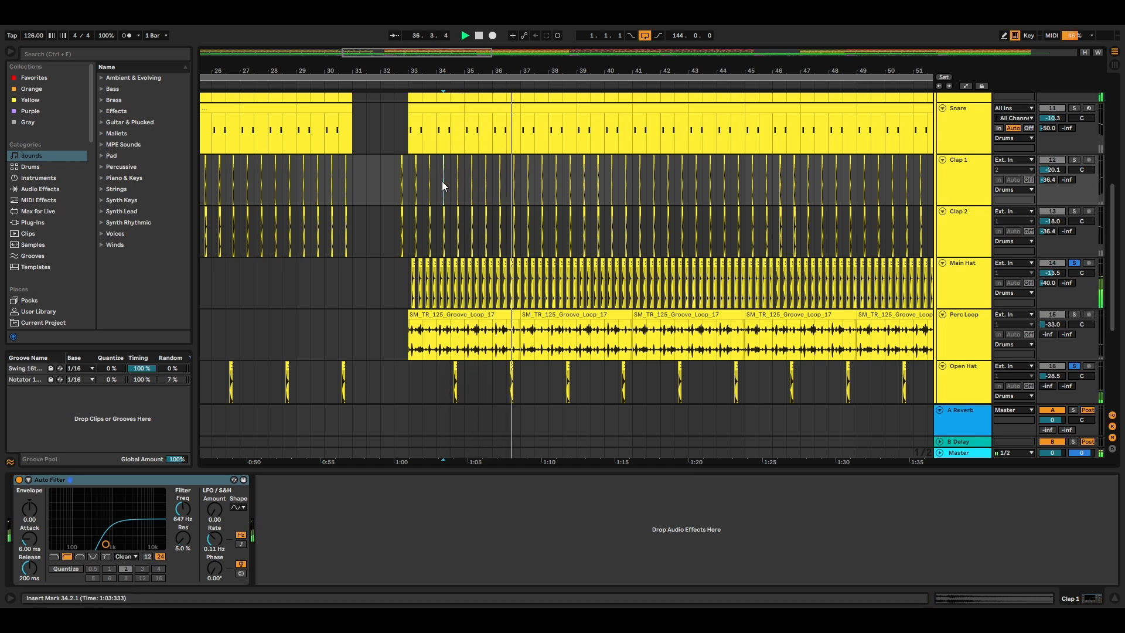
Step: Solo the Ride track in the Drums group and play it from the start of its clip at bar 49
{"action": "scroll", "coordinate": [735, 244], "scroll_direction": "down", "scroll_amount": 5}
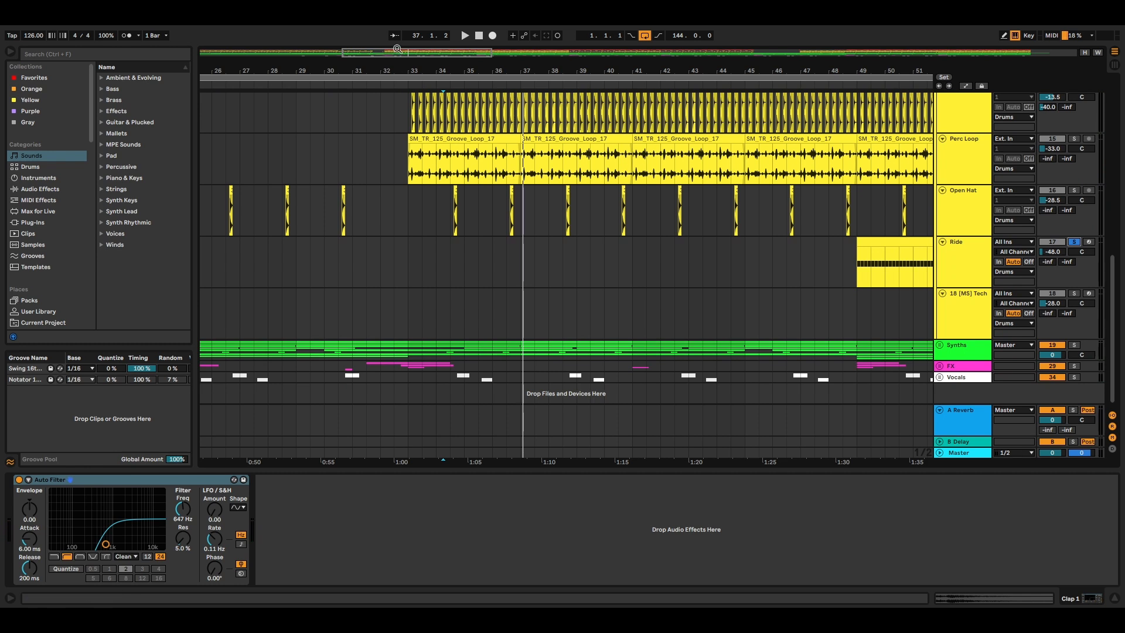
{"action": "scroll", "coordinate": [566, 263], "scroll_direction": "right", "scroll_amount": 9}
{"action": "left_click", "coordinate": [371, 267]}
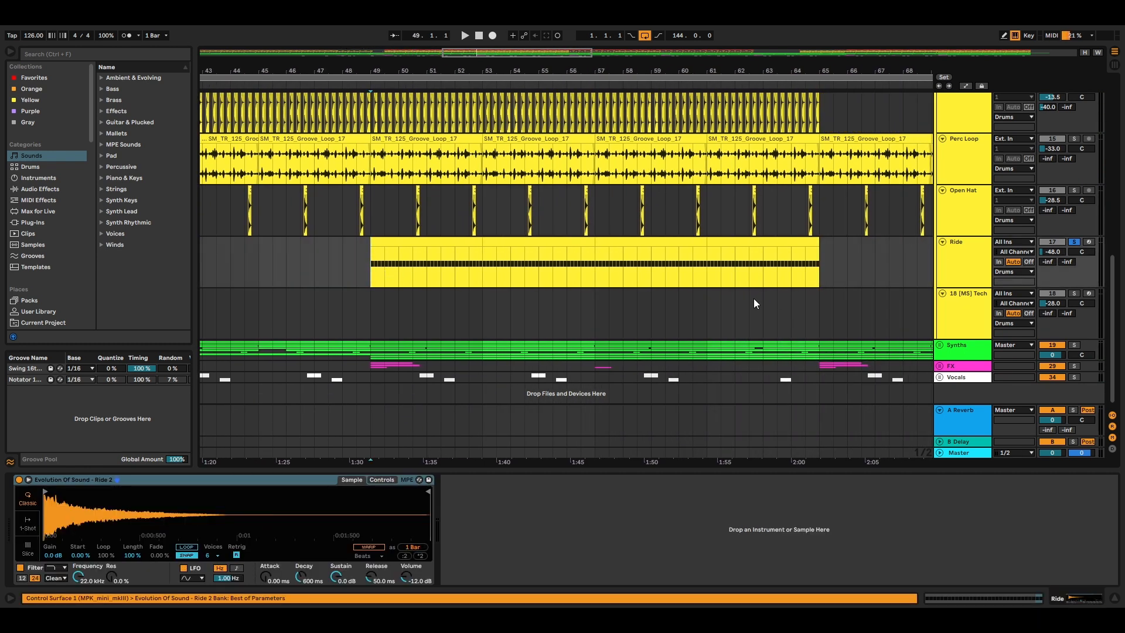
{"action": "key", "text": "space"}
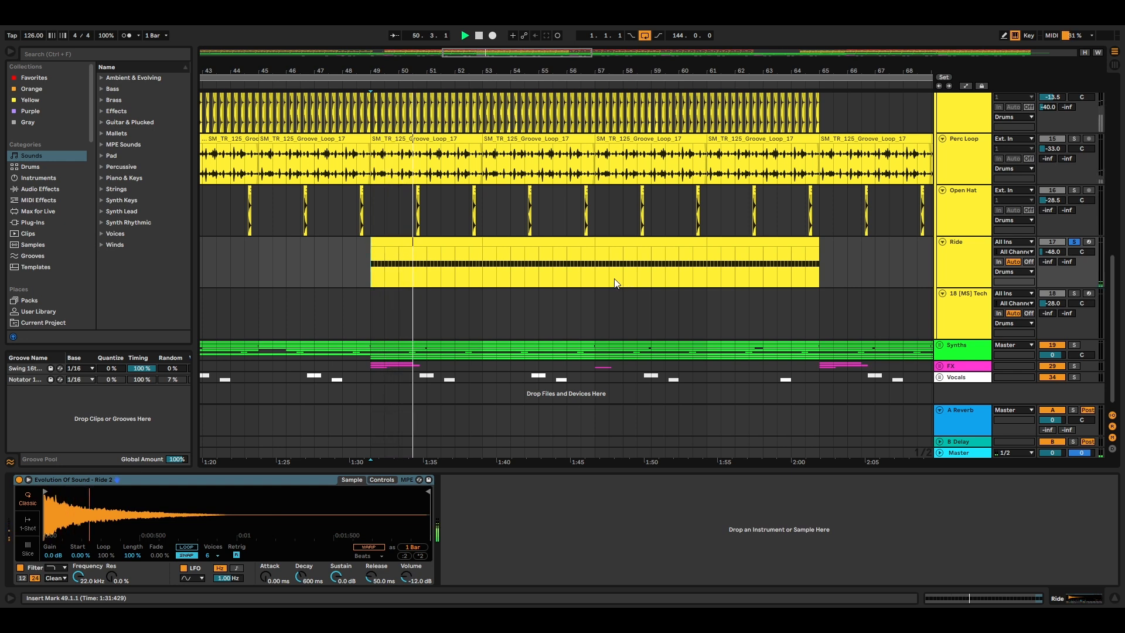
{"action": "key", "text": "space"}
Step: Solo the [MS] Tech track in the Drums group and play its late-arrangement clip from bar 109
{"action": "scroll", "coordinate": [558, 106], "scroll_direction": "right", "scroll_amount": 3}
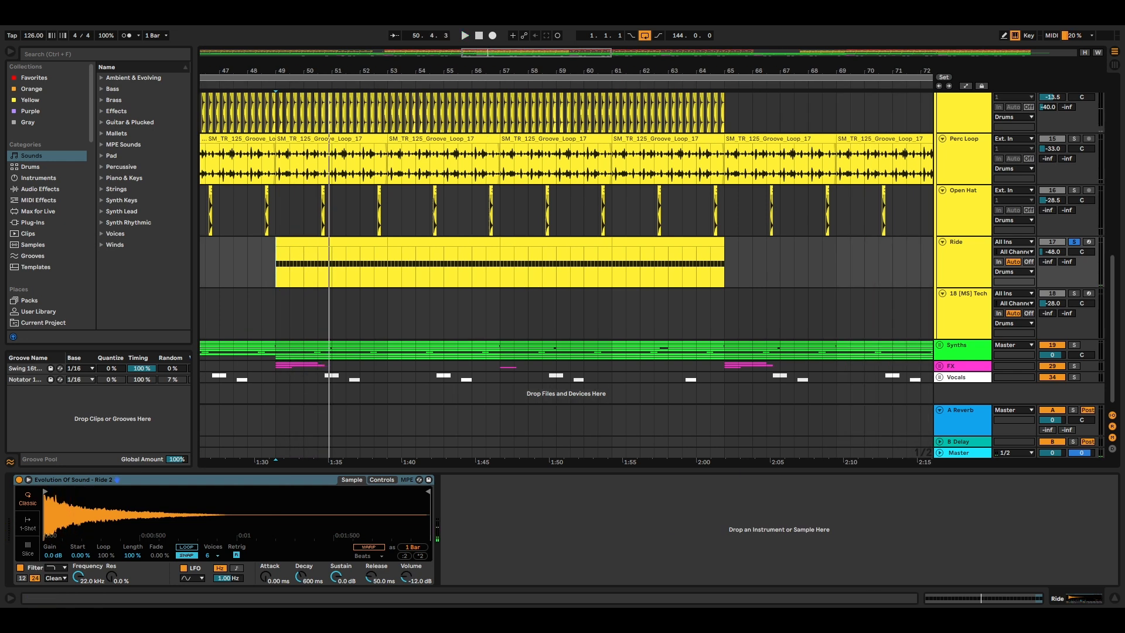
{"action": "left_click_drag", "start_coordinate": [536, 53], "coordinate": [815, 53]}
{"action": "left_click", "coordinate": [631, 270]}
{"action": "key", "text": "space"}
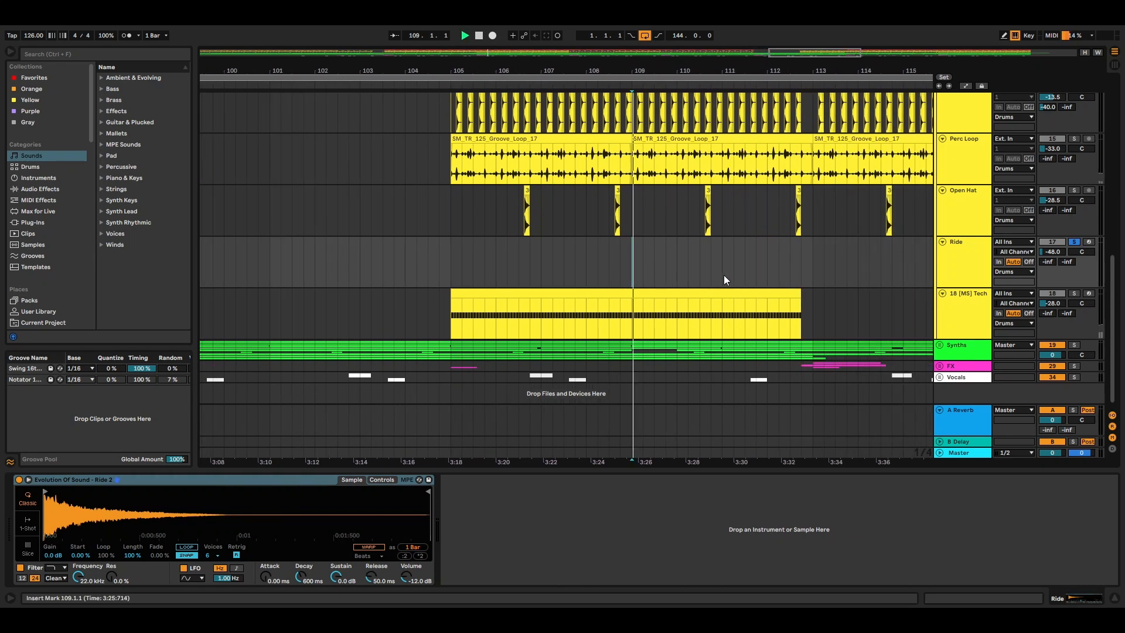
{"action": "left_click", "coordinate": [1074, 293]}
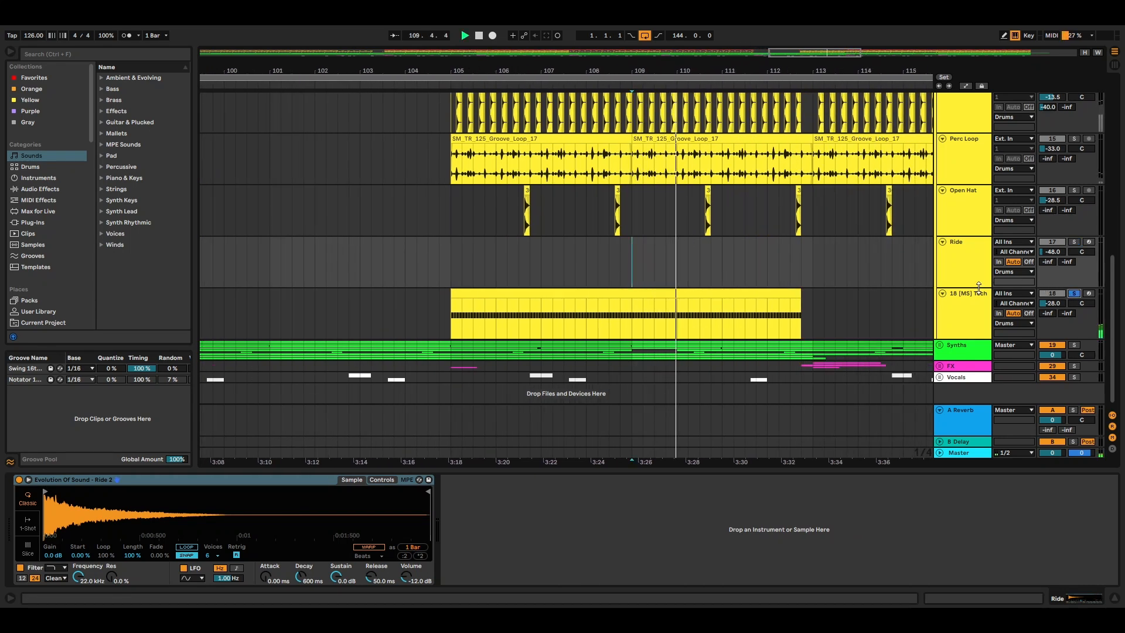
{"action": "left_click", "coordinate": [855, 328]}
Step: Unfold the Synths group, look over its tracks, and play the whole group in solo from bar 33
{"action": "left_click", "coordinate": [966, 87]}
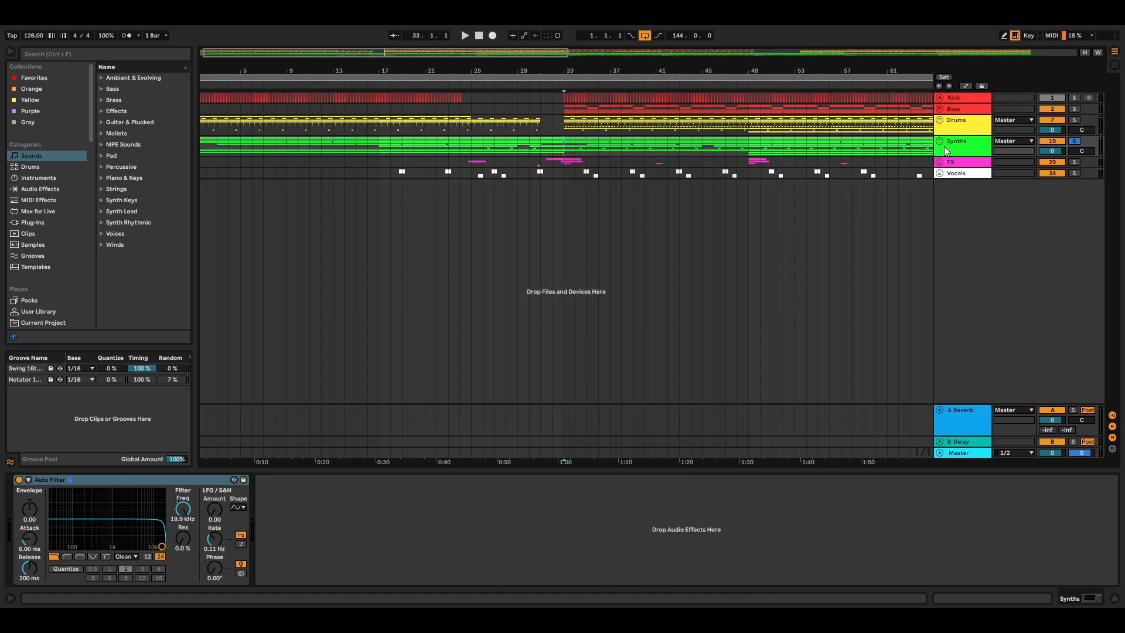
{"action": "left_click", "coordinate": [942, 144]}
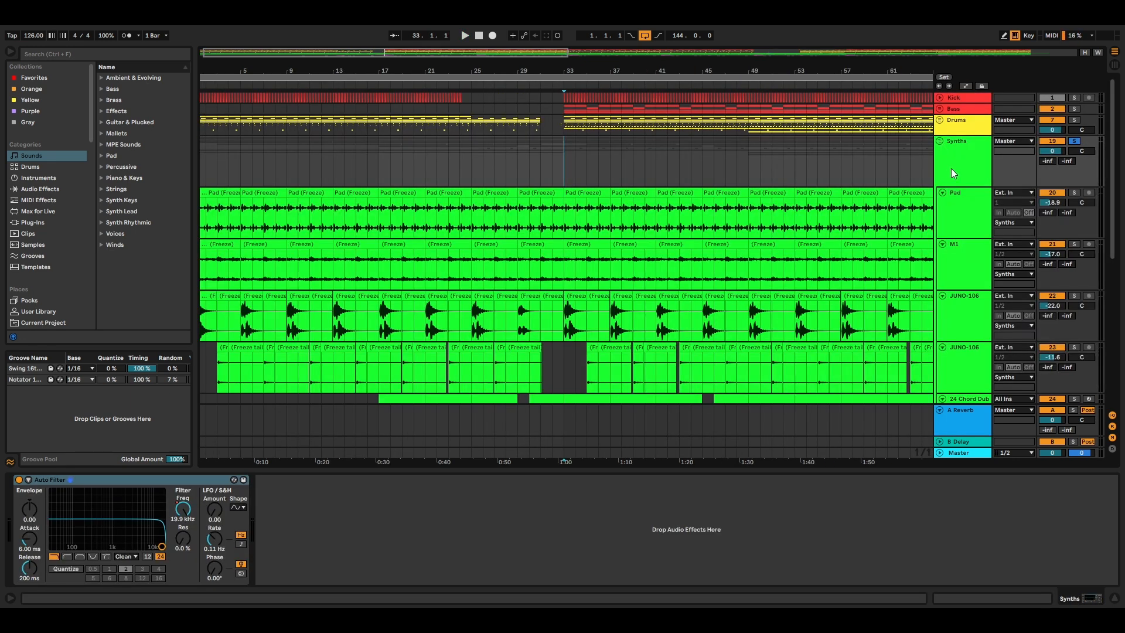
{"action": "scroll", "coordinate": [777, 186], "scroll_direction": "down", "scroll_amount": 4}
{"action": "scroll", "coordinate": [772, 182], "scroll_direction": "down", "scroll_amount": 4}
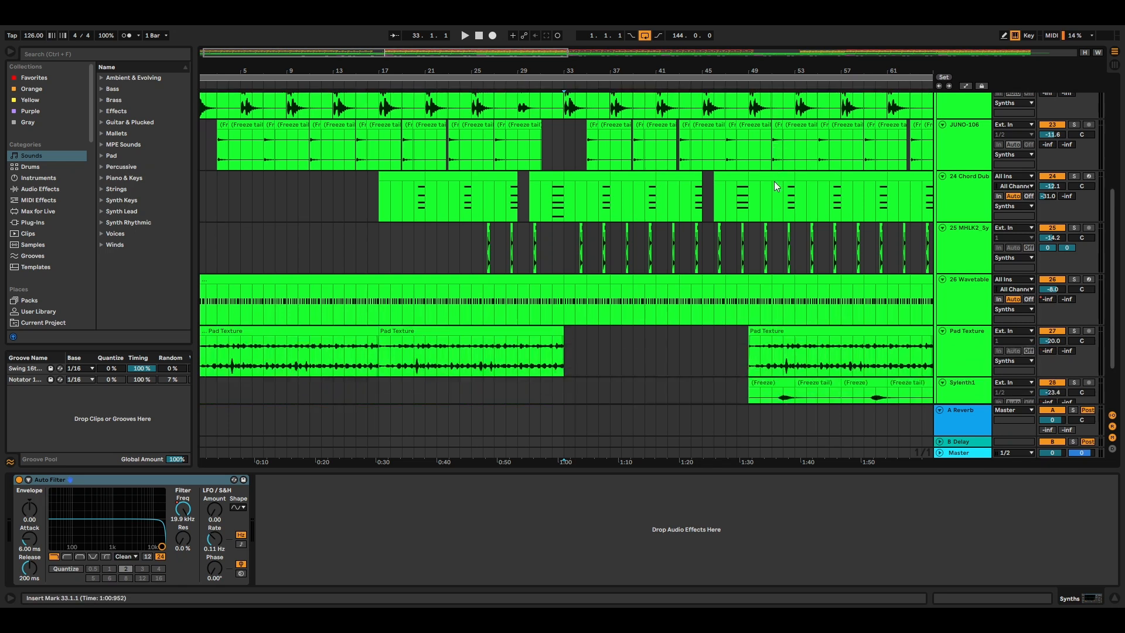
{"action": "scroll", "coordinate": [768, 176], "scroll_direction": "up", "scroll_amount": 8}
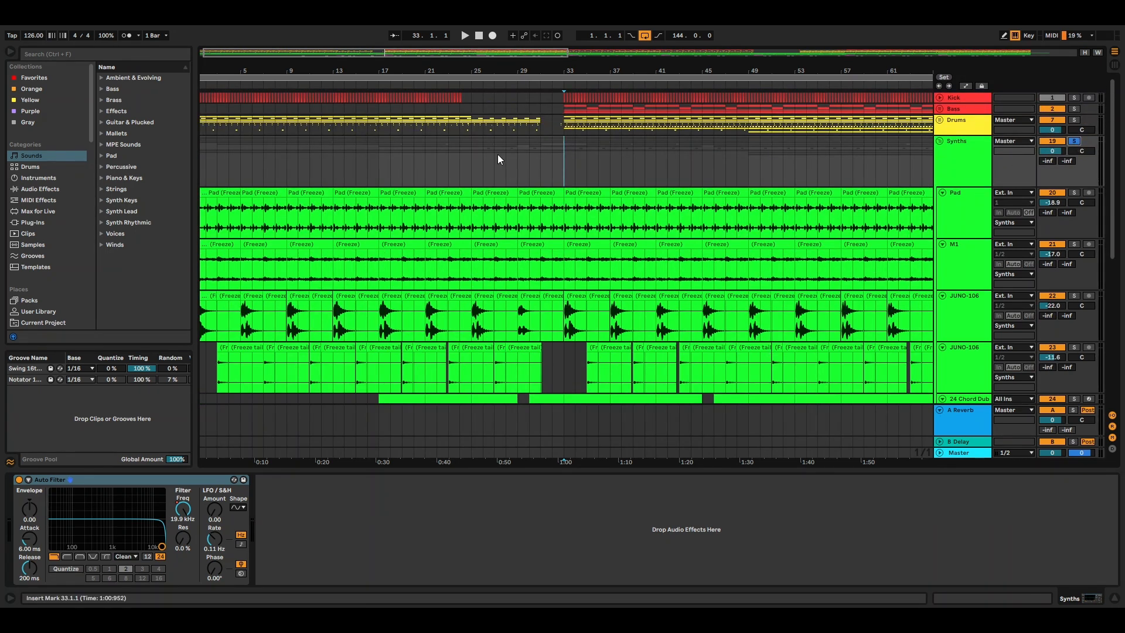
{"action": "key", "text": "space"}
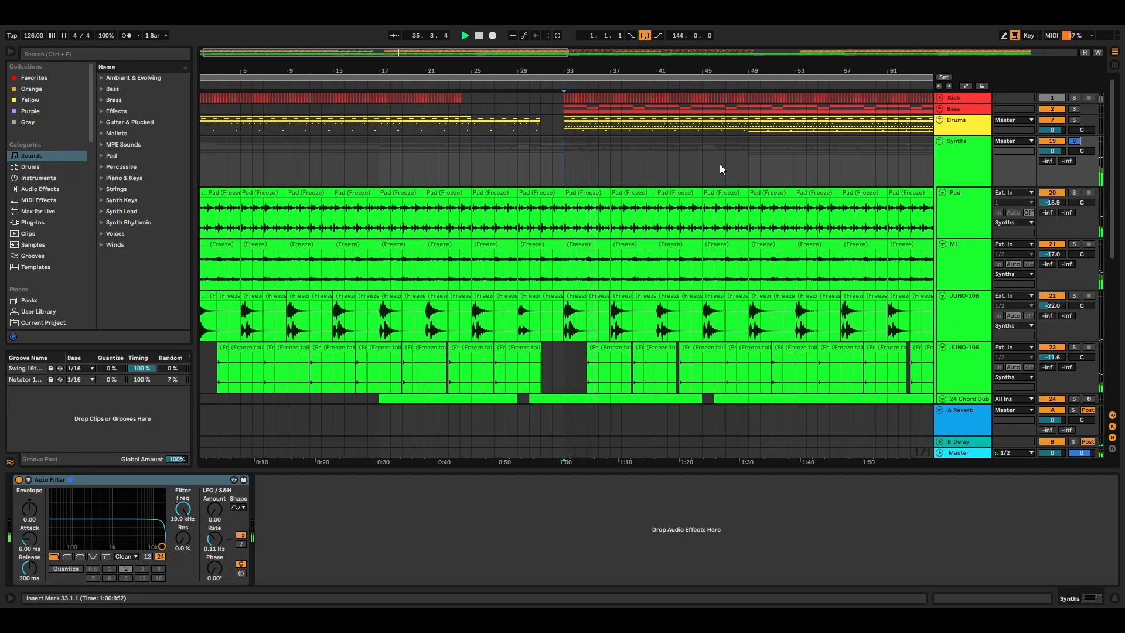
{"action": "scroll", "coordinate": [709, 165], "scroll_direction": "down", "scroll_amount": 1}
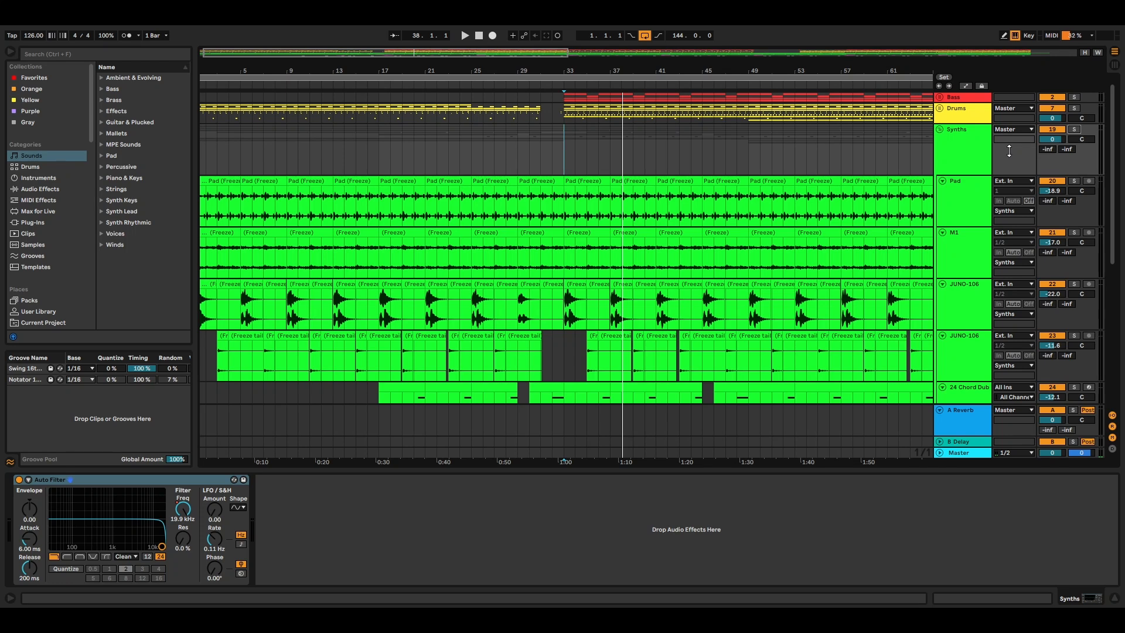
Step: Solo the Pad track in the Synths group, play it from bar 33, and set the insert mark at bar 35
{"action": "left_click", "coordinate": [962, 188]}
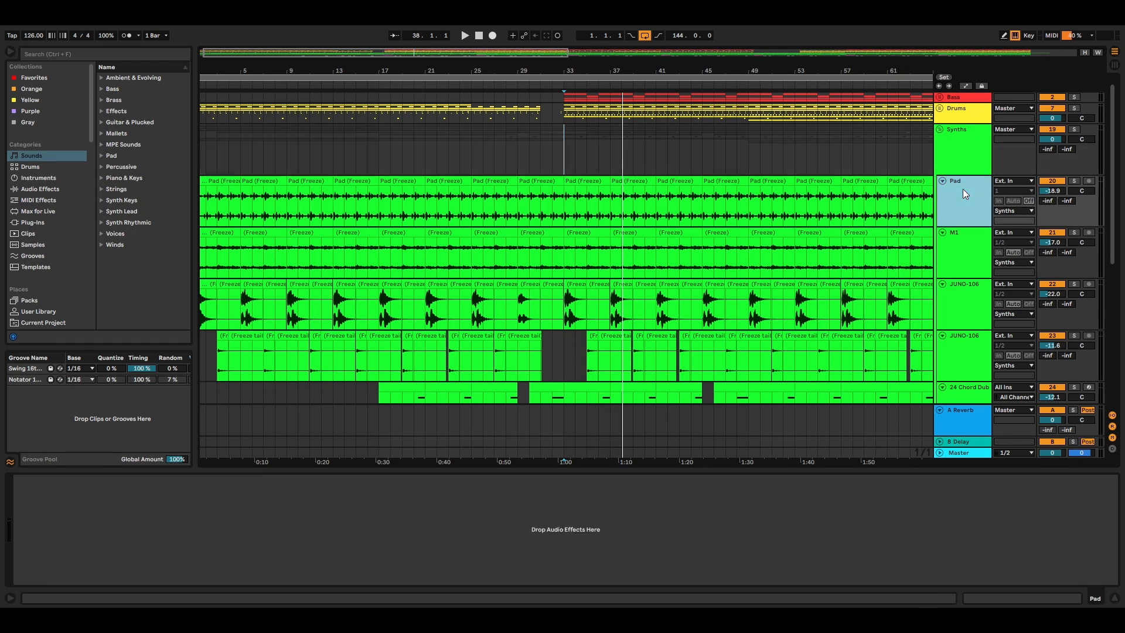
{"action": "left_click", "coordinate": [563, 200]}
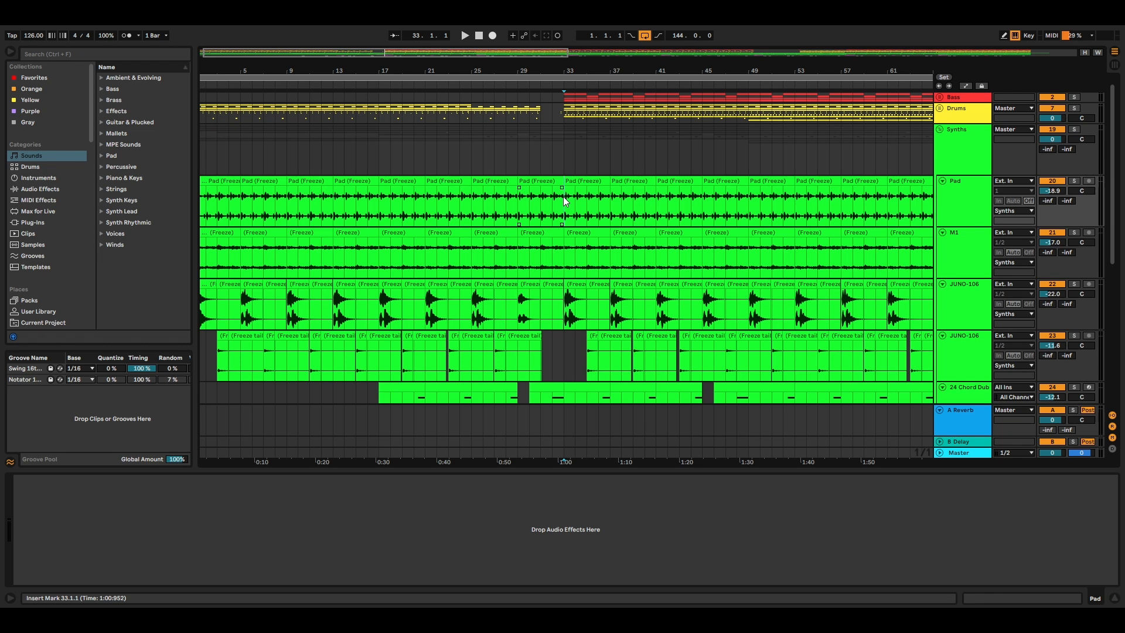
{"action": "scroll", "coordinate": [564, 201], "scroll_direction": "down", "scroll_amount": 4}
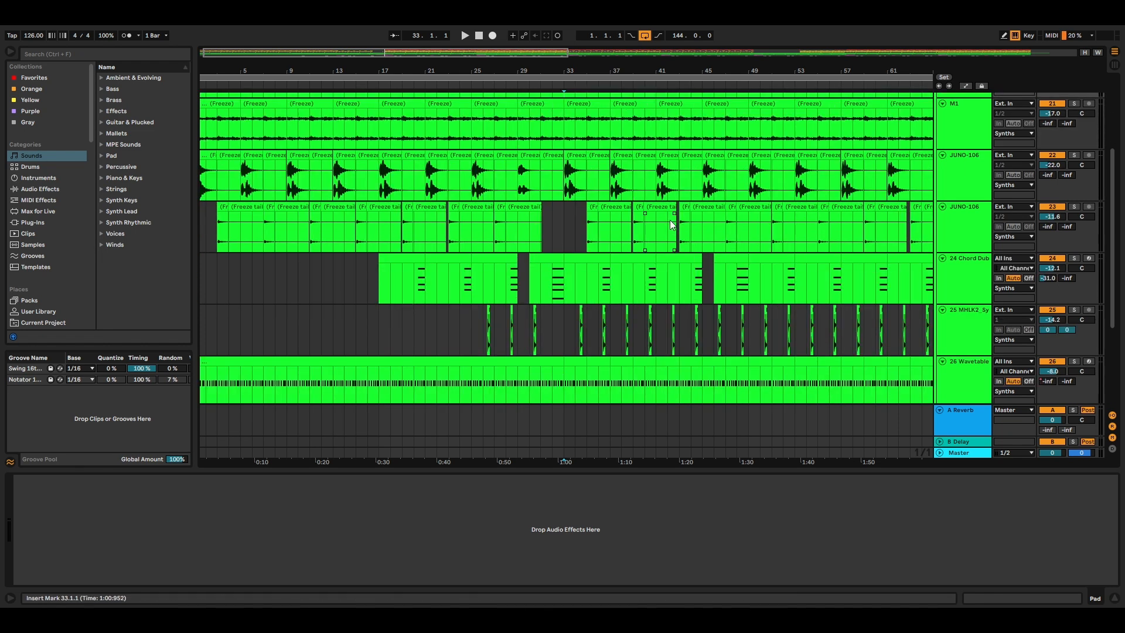
{"action": "scroll", "coordinate": [700, 192], "scroll_direction": "down", "scroll_amount": 2}
{"action": "scroll", "coordinate": [699, 192], "scroll_direction": "up", "scroll_amount": 6}
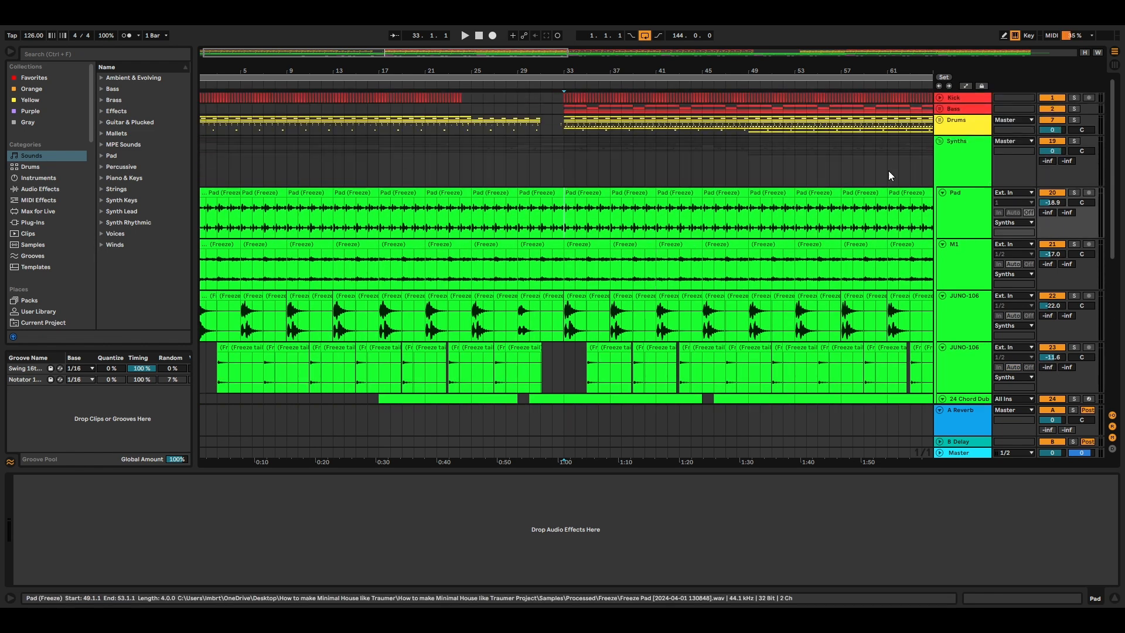
{"action": "left_click_drag", "start_coordinate": [566, 71], "coordinate": [581, 97]}
{"action": "left_click", "coordinate": [1074, 194]}
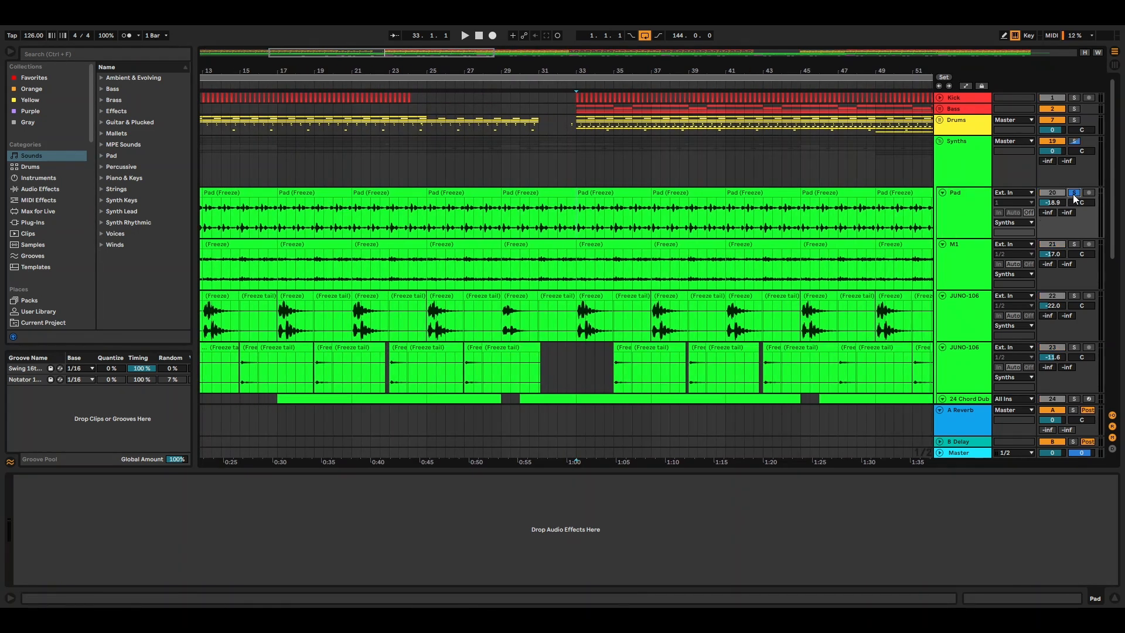
{"action": "key", "text": "space"}
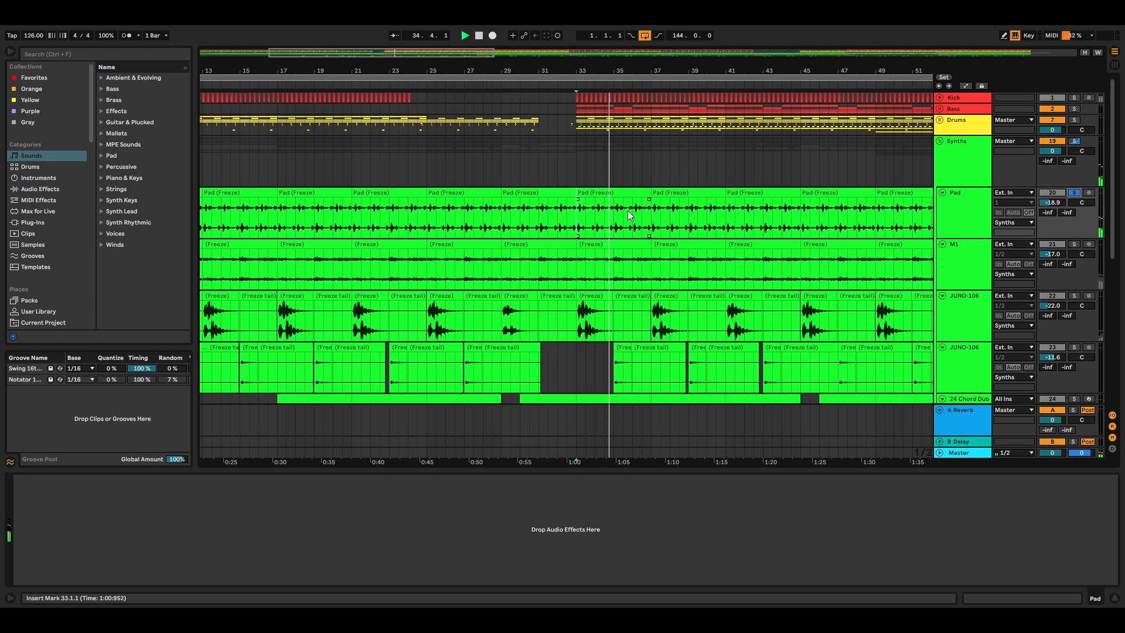
{"action": "key", "text": "space"}
{"action": "left_click_drag", "start_coordinate": [430, 49], "coordinate": [430, 104]}
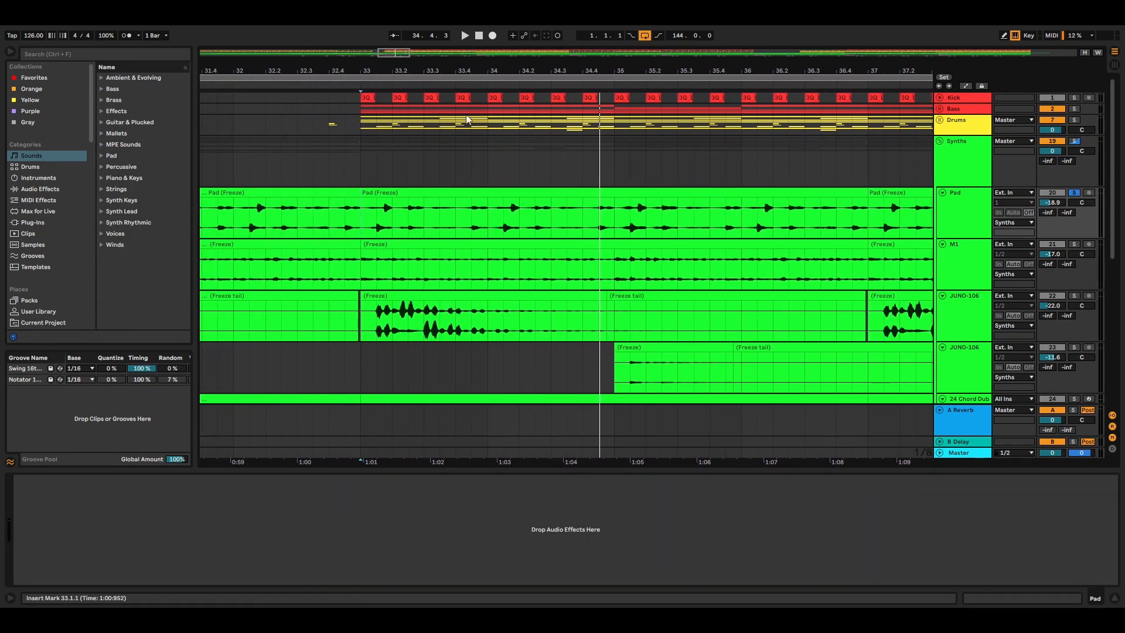
{"action": "left_click", "coordinate": [618, 219]}
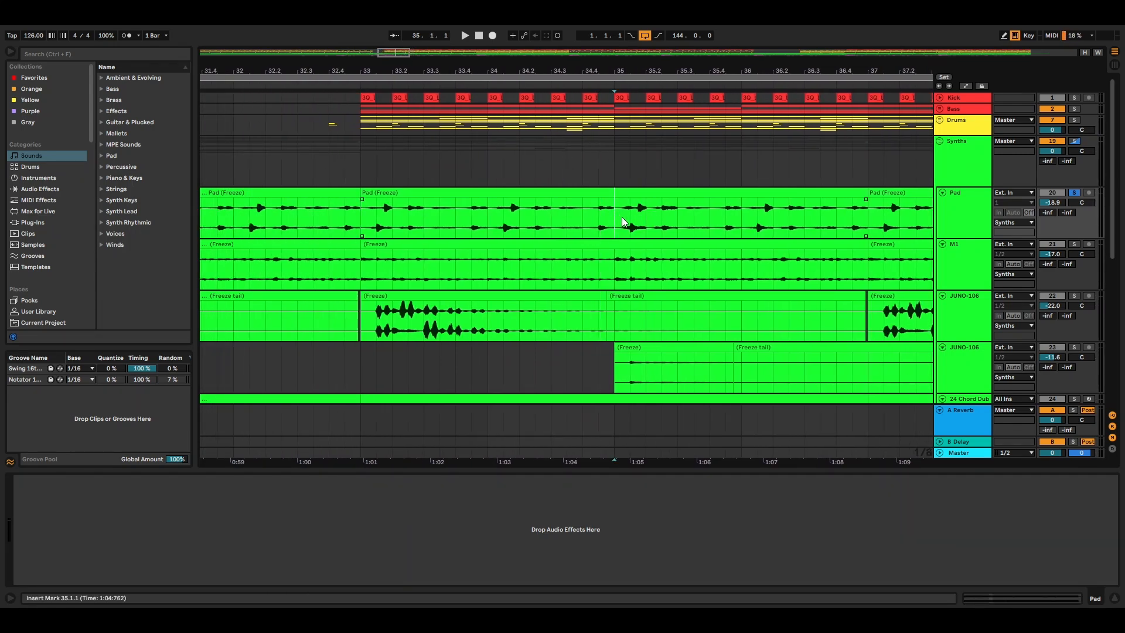
Step: Solo the M1 track, play it from bar 35, and select its four-bar clip starting at bar 33
{"action": "left_click_drag", "start_coordinate": [417, 56], "coordinate": [417, 34]}
{"action": "scroll", "coordinate": [1074, 184], "scroll_direction": "down", "scroll_amount": 2}
{"action": "left_click", "coordinate": [1072, 175]}
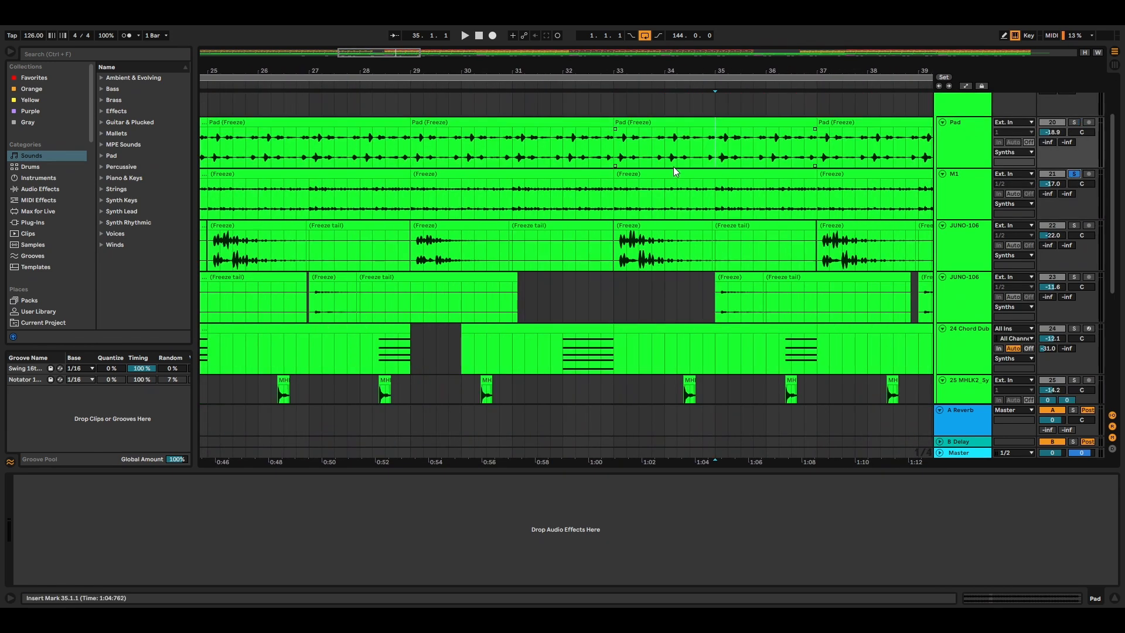
{"action": "left_click", "coordinate": [713, 204]}
{"action": "key", "text": "space"}
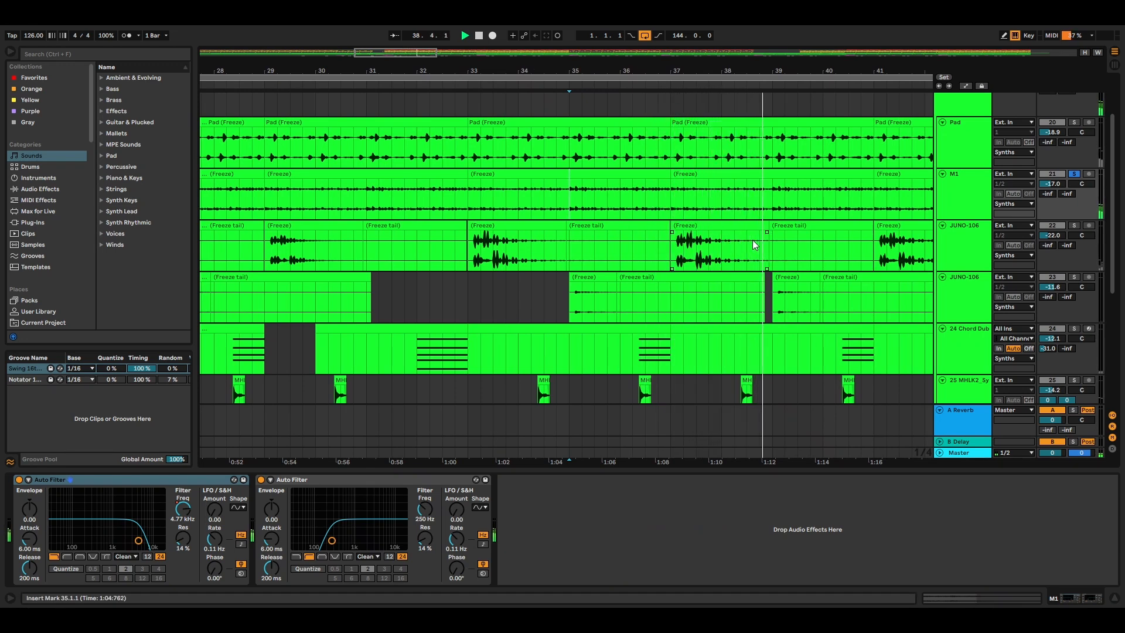
{"action": "key", "text": "space"}
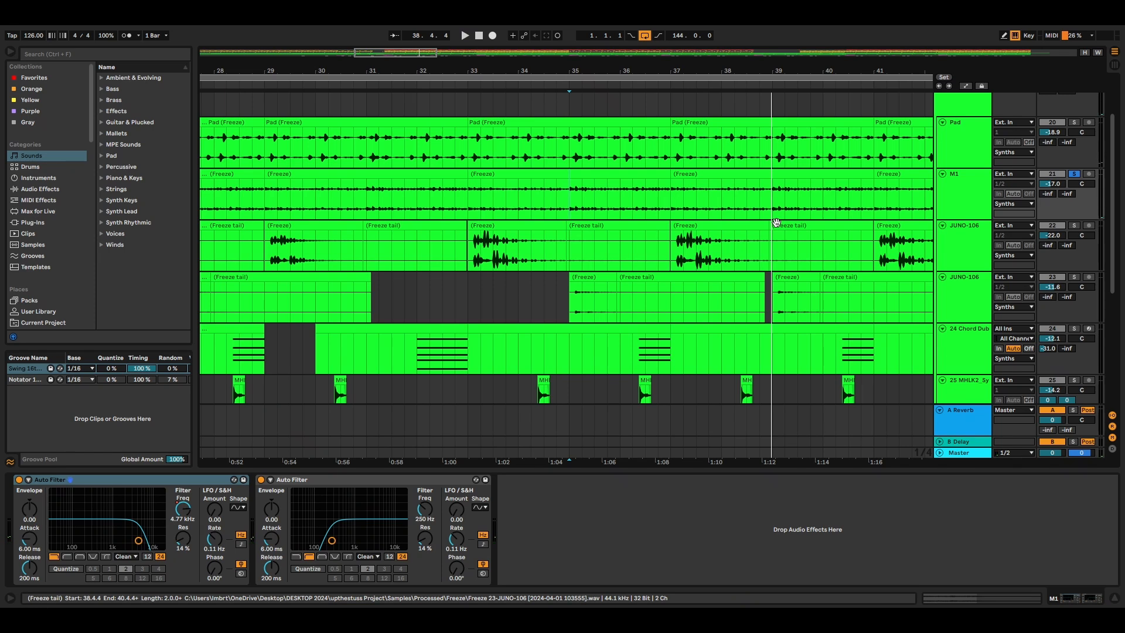
{"action": "left_click", "coordinate": [585, 187]}
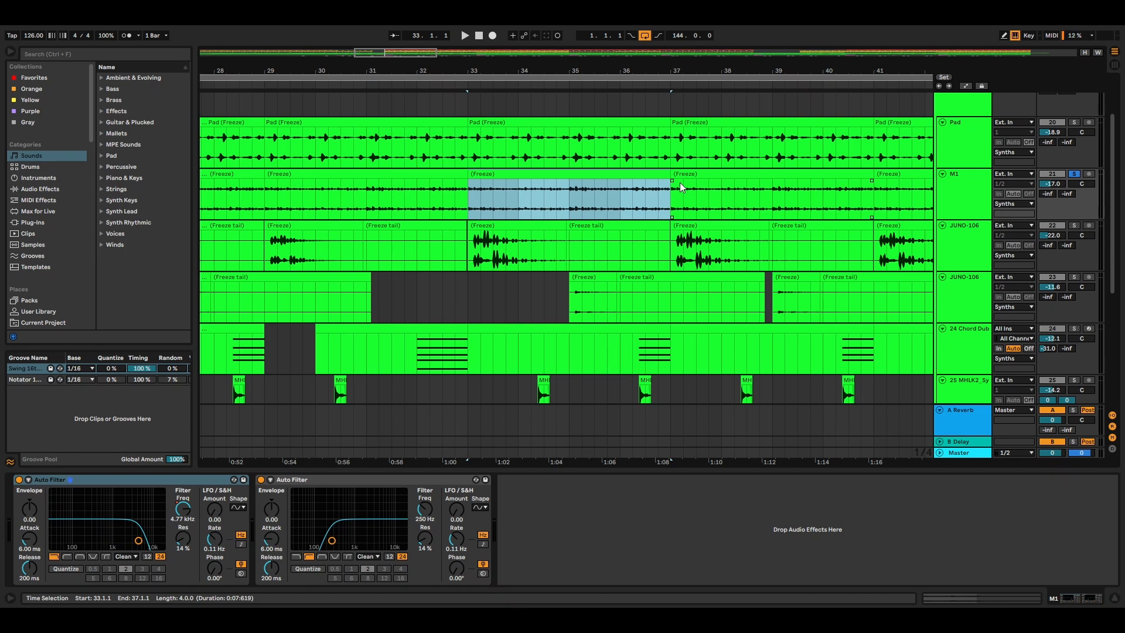
Step: Solo the upper JUNO-106 track (22) and play its phrases from bar 33 and from bar 37
{"action": "left_click", "coordinate": [1078, 225]}
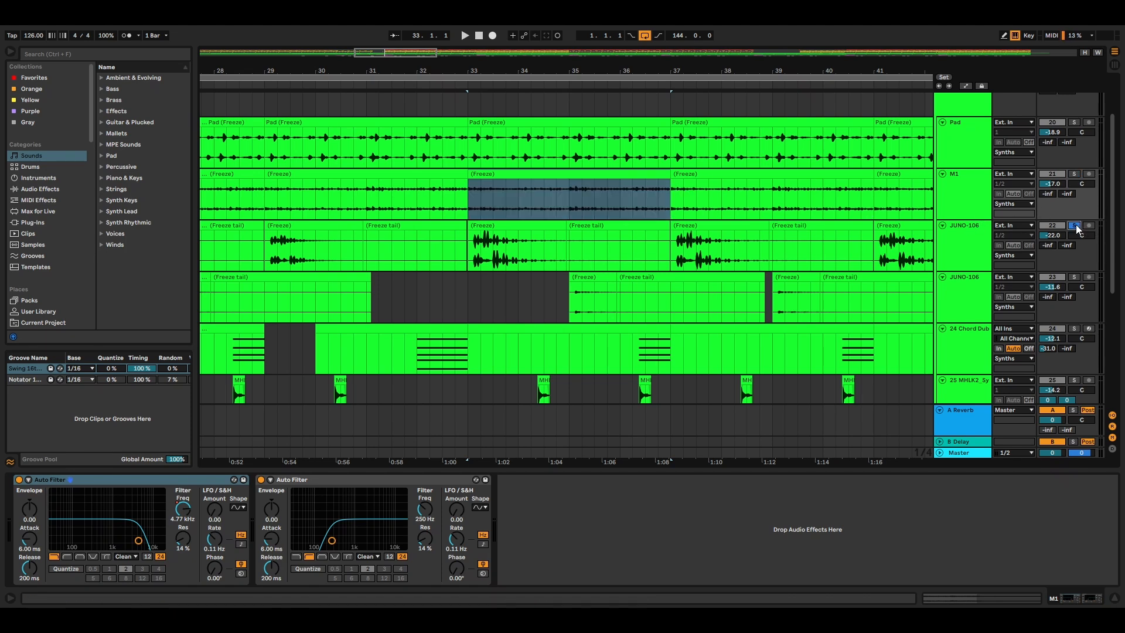
{"action": "left_click", "coordinate": [469, 252]}
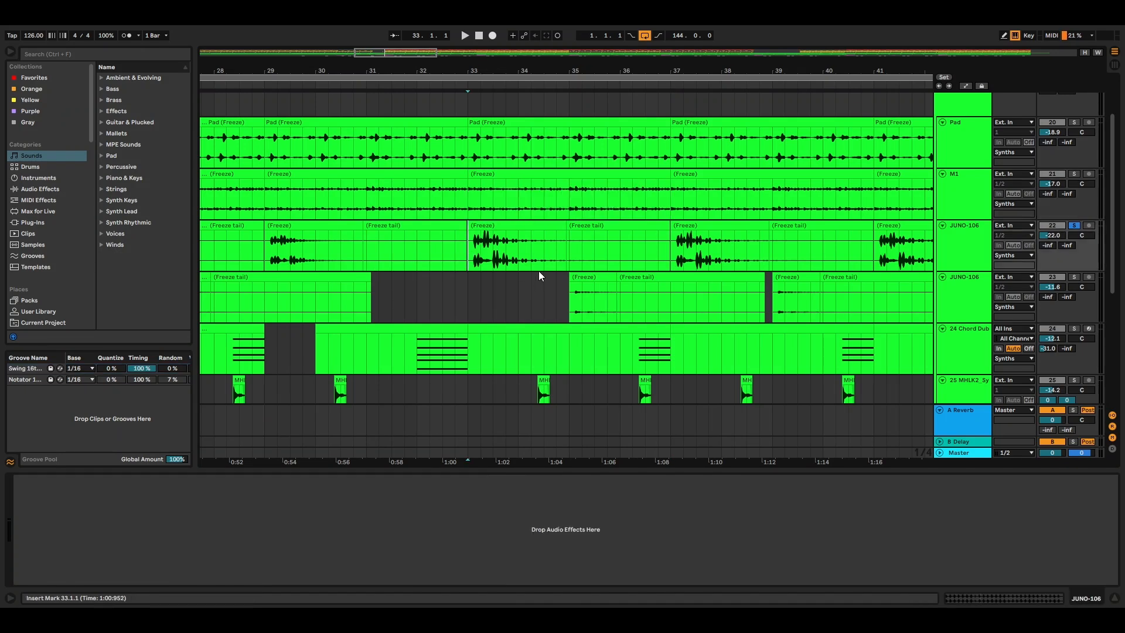
{"action": "key", "text": "space"}
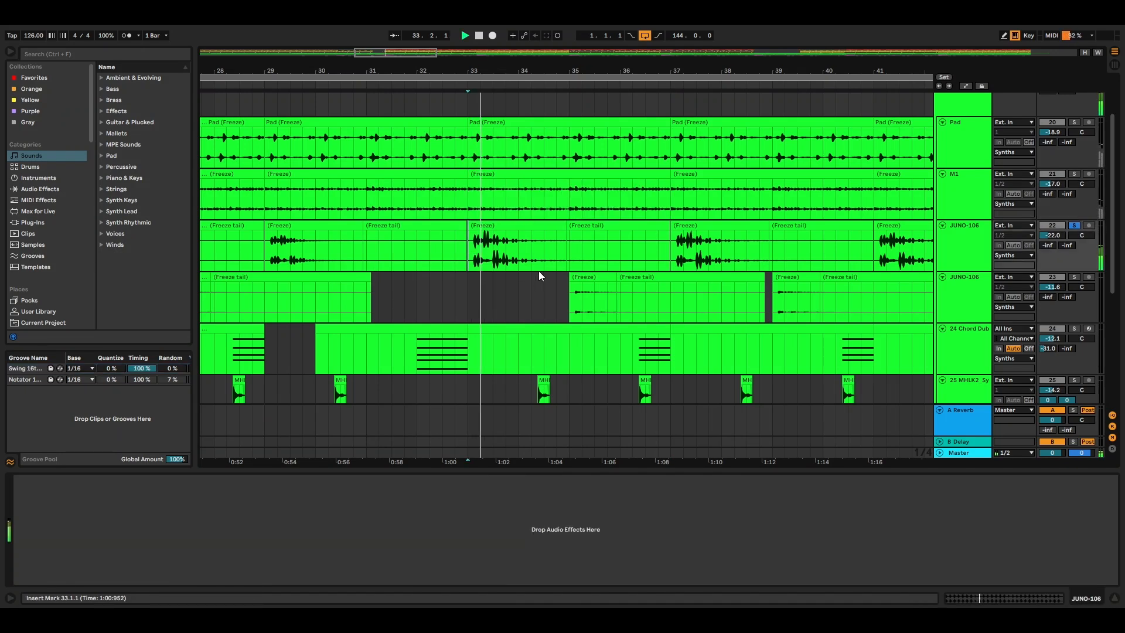
{"action": "left_click", "coordinate": [673, 249]}
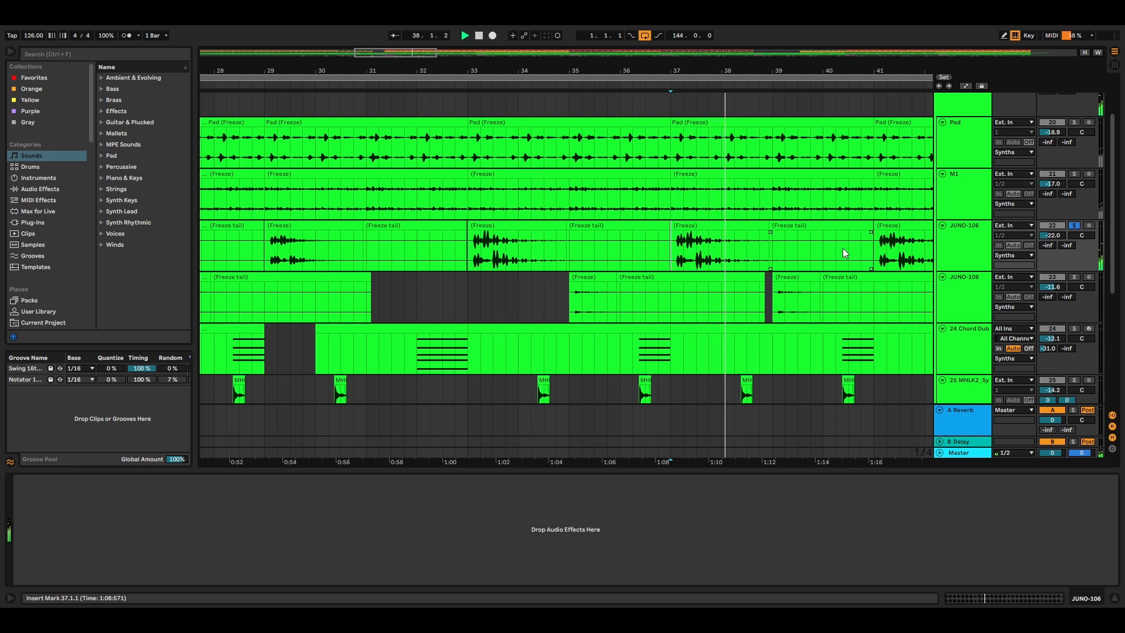
Step: Solo the lower JUNO-106 track (23) and play its clips from bar 35 and from bar 39
{"action": "scroll", "coordinate": [646, 232], "scroll_direction": "down", "scroll_amount": 2}
{"action": "left_click", "coordinate": [572, 246]}
{"action": "key", "text": "space"}
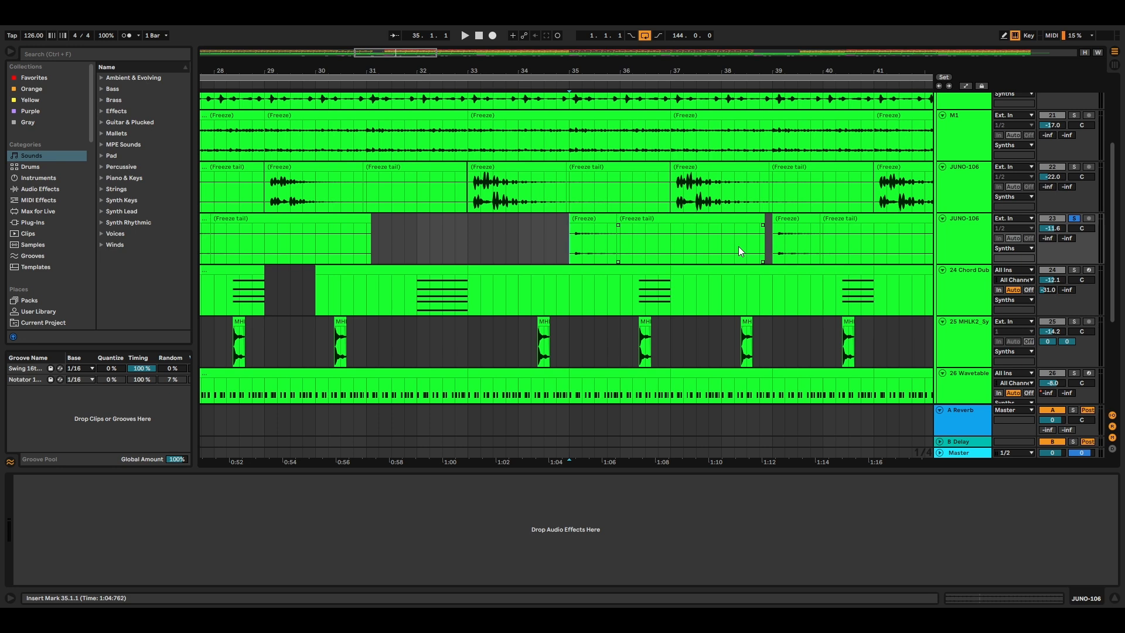
{"action": "key", "text": "space"}
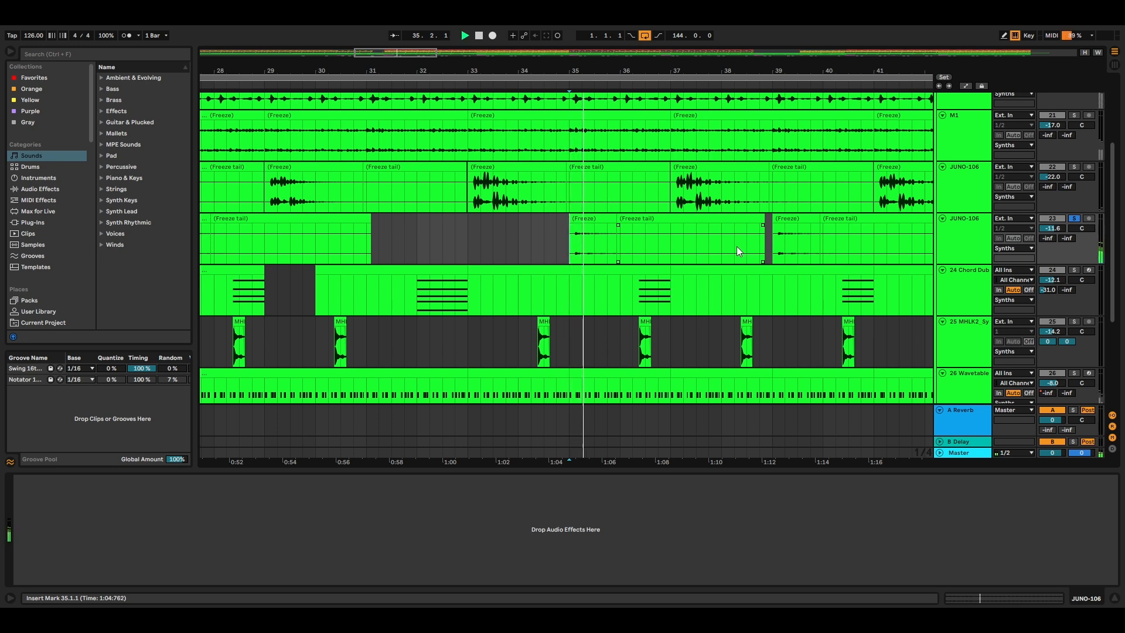
{"action": "left_click", "coordinate": [774, 246]}
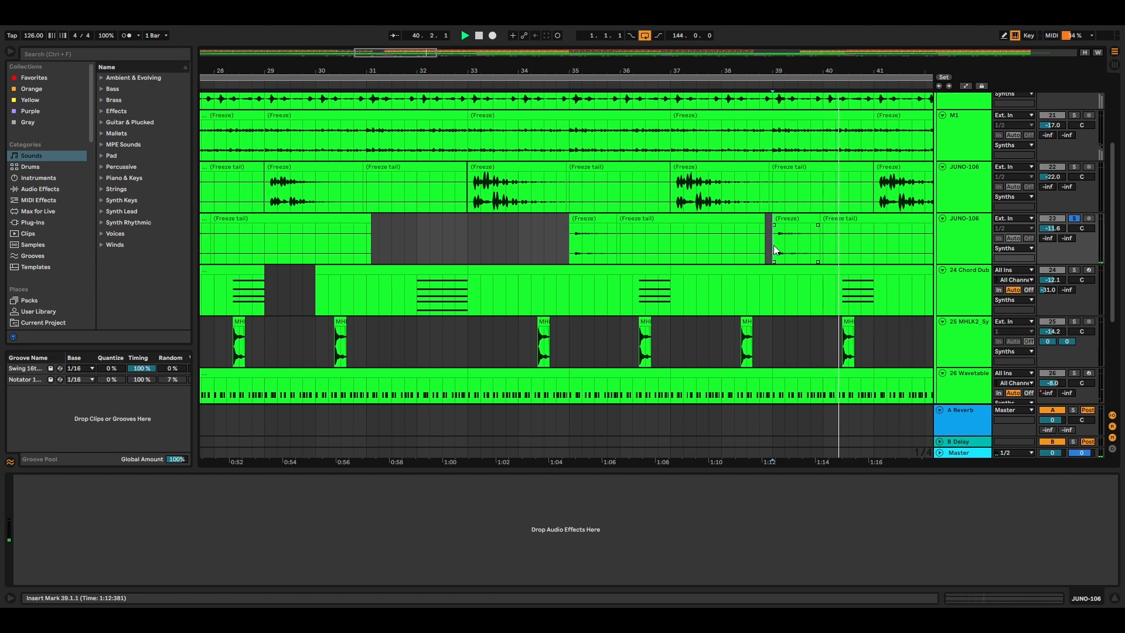
Step: Solo the Chord Dub track (24) and play its chord from bar 32
{"action": "key", "text": "space"}
{"action": "scroll", "coordinate": [774, 245], "scroll_direction": "down", "scroll_amount": 2}
{"action": "scroll", "coordinate": [645, 215], "scroll_direction": "up", "scroll_amount": 1}
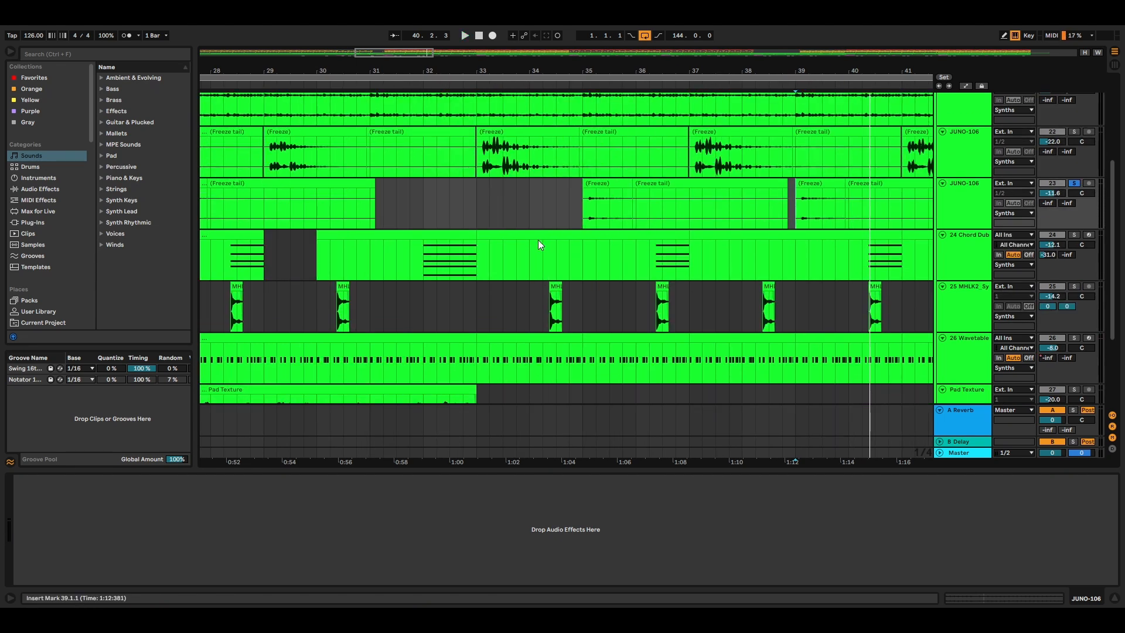
{"action": "left_click", "coordinate": [426, 261]}
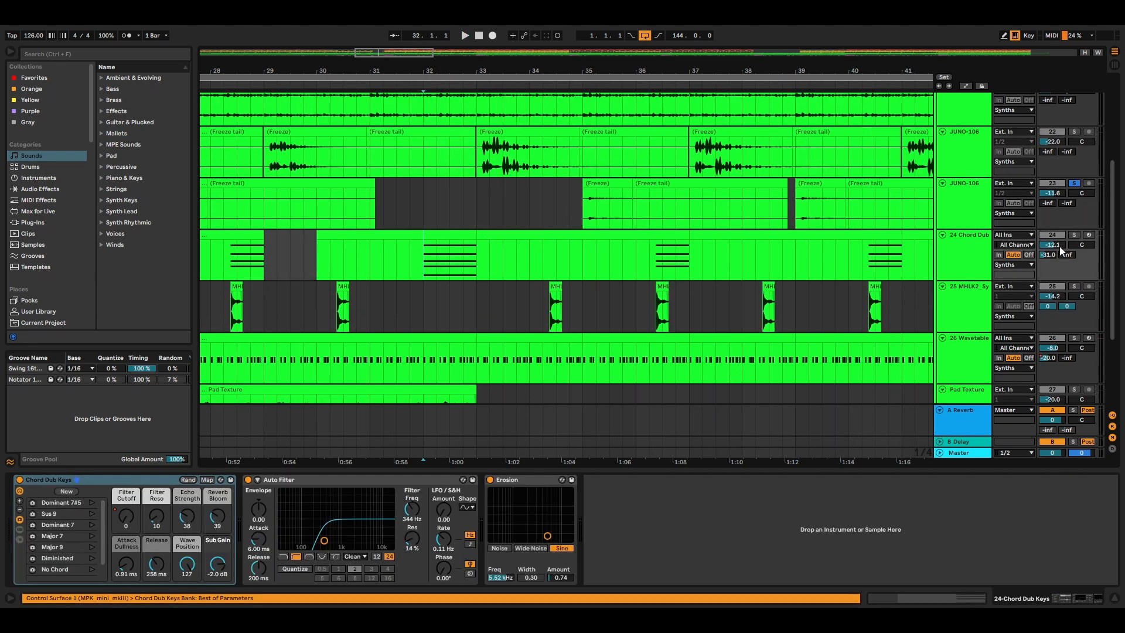
{"action": "scroll", "coordinate": [445, 236], "scroll_direction": "down", "scroll_amount": 1}
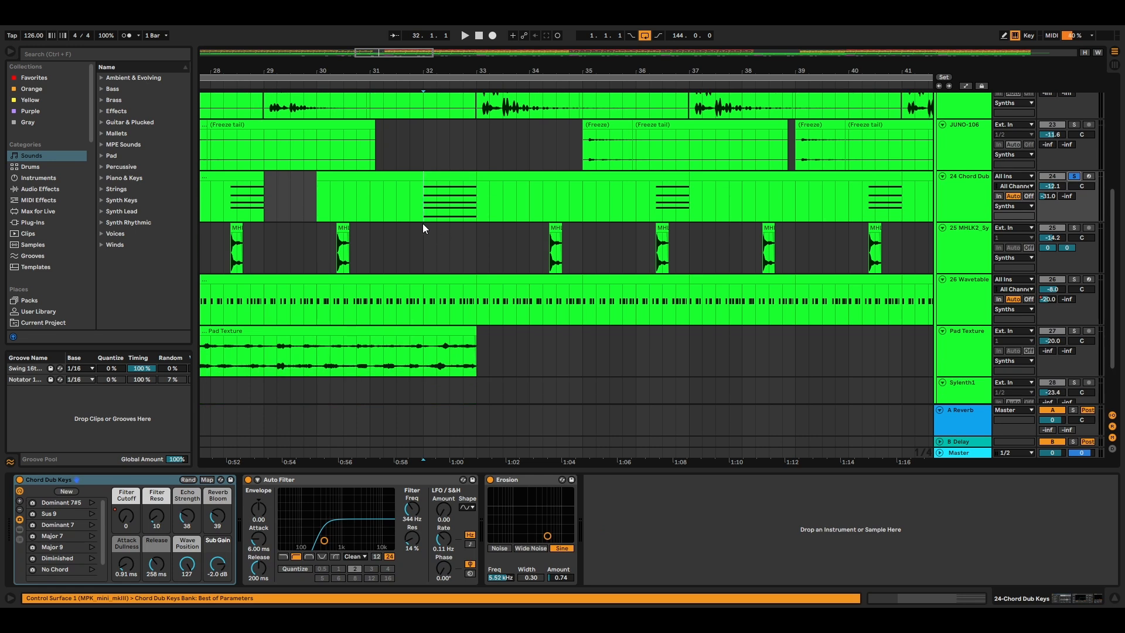
{"action": "key", "text": "space"}
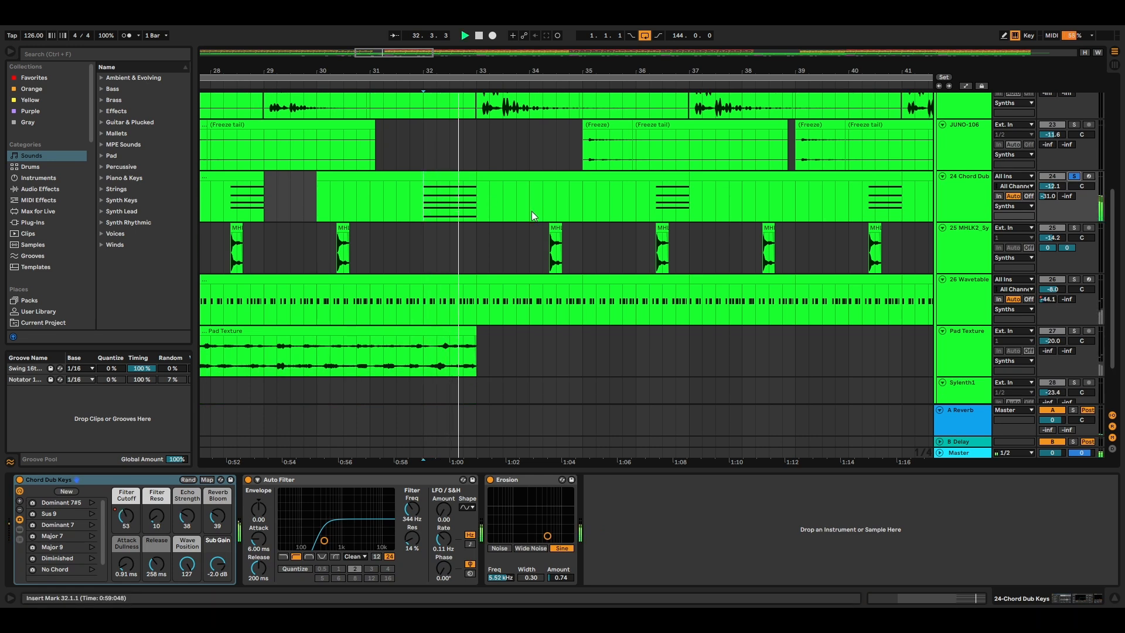
{"action": "scroll", "coordinate": [808, 223], "scroll_direction": "up", "scroll_amount": 1}
{"action": "scroll", "coordinate": [806, 220], "scroll_direction": "up", "scroll_amount": 2}
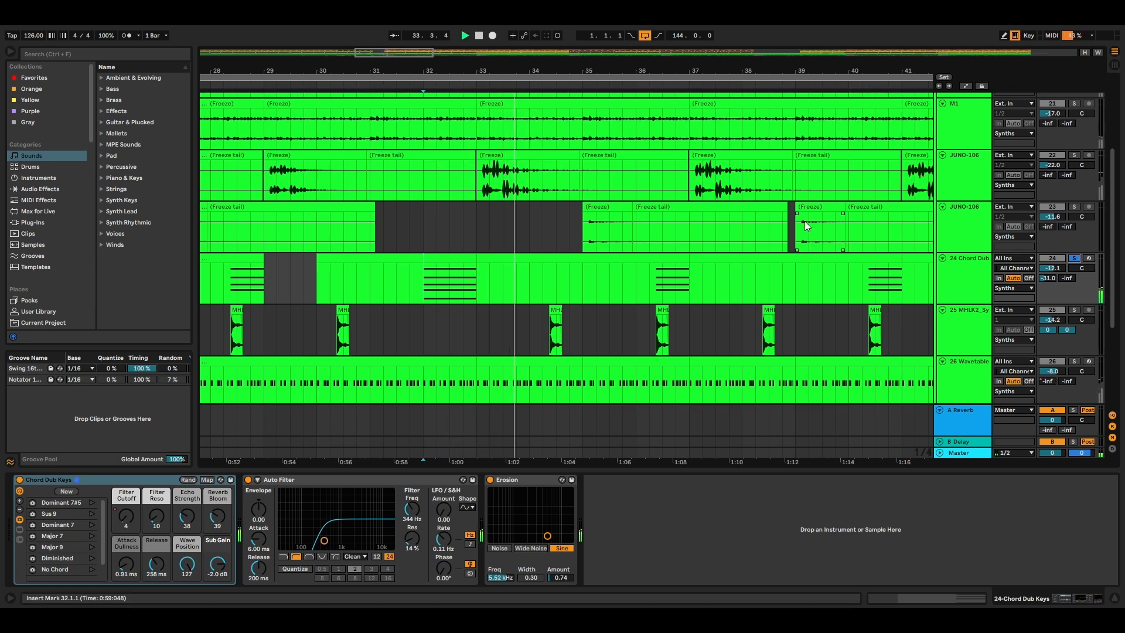
{"action": "key", "text": "space"}
Step: Solo the MHLK2 synth track (25), select from 34.2.3 to 35.1.1, and play its stab from 34.2.1
{"action": "scroll", "coordinate": [793, 227], "scroll_direction": "up", "scroll_amount": 1}
{"action": "scroll", "coordinate": [791, 227], "scroll_direction": "down", "scroll_amount": 5}
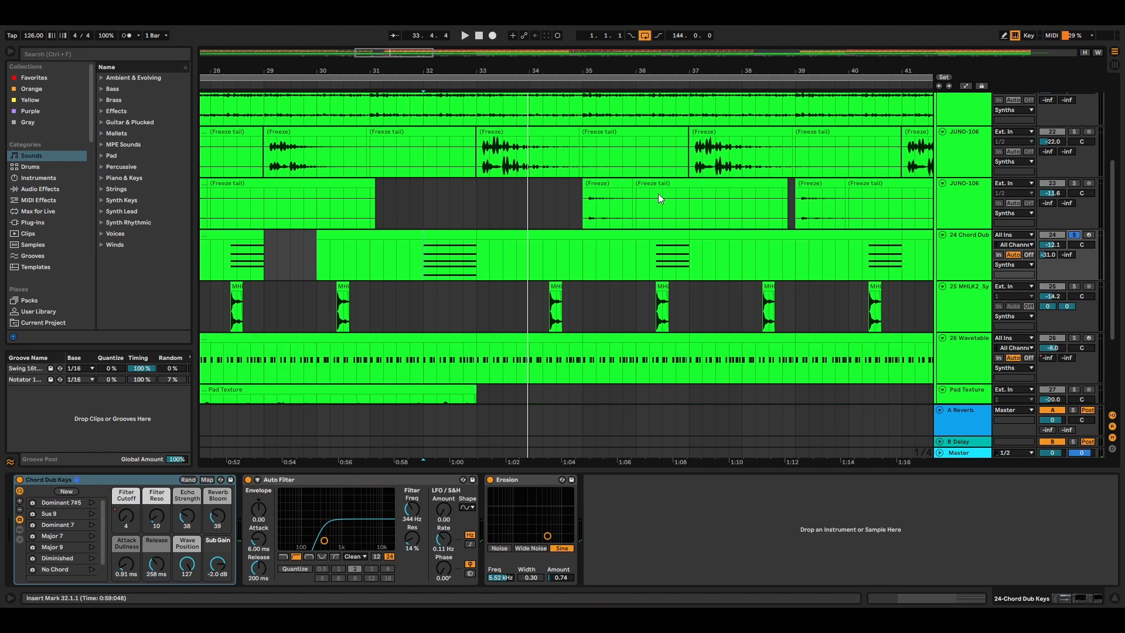
{"action": "scroll", "coordinate": [658, 198], "scroll_direction": "down", "scroll_amount": 4}
{"action": "left_click", "coordinate": [556, 248]}
{"action": "left_click_drag", "start_coordinate": [549, 258], "coordinate": [583, 258]}
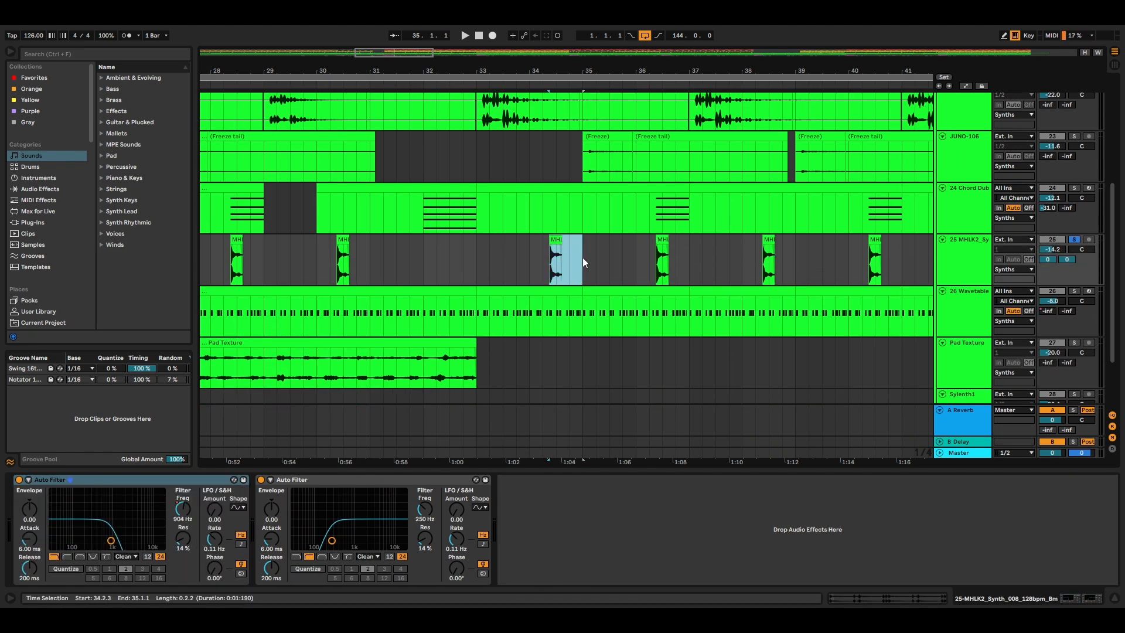
{"action": "scroll", "coordinate": [982, 275], "scroll_direction": "down", "scroll_amount": 2}
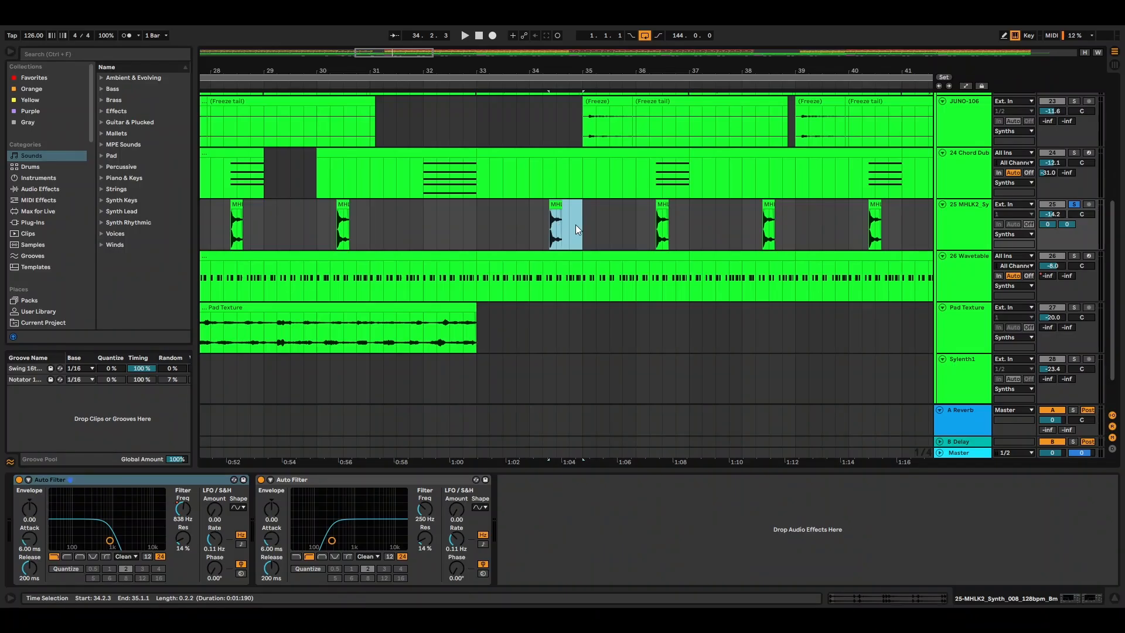
{"action": "left_click", "coordinate": [569, 225]}
{"action": "left_click", "coordinate": [543, 225]}
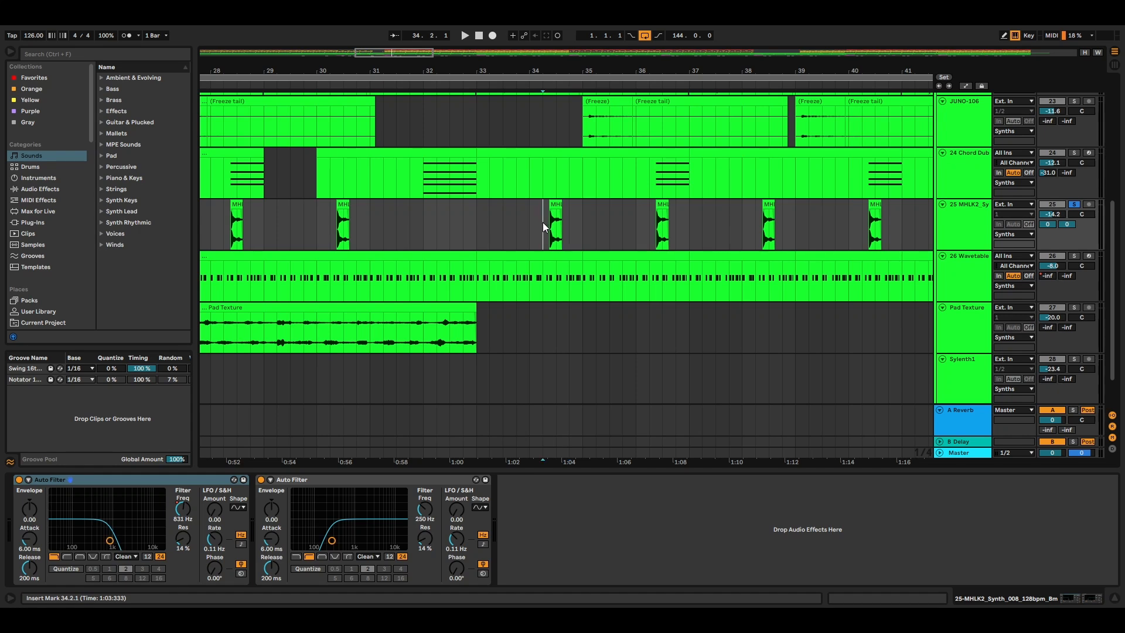
{"action": "key", "text": "space"}
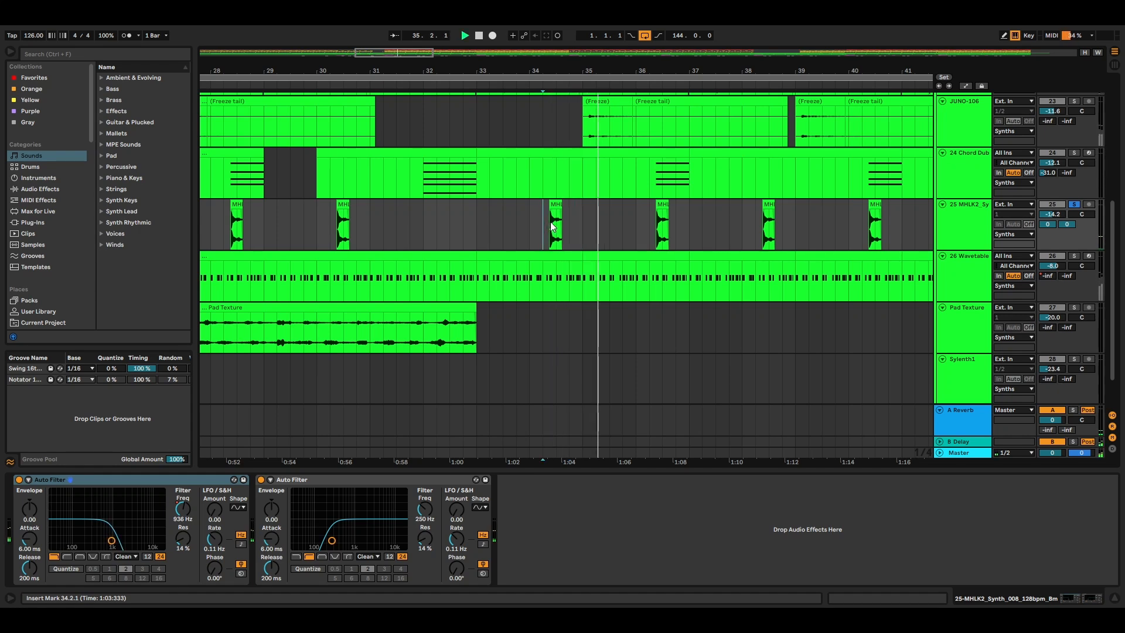
{"action": "key", "text": "space"}
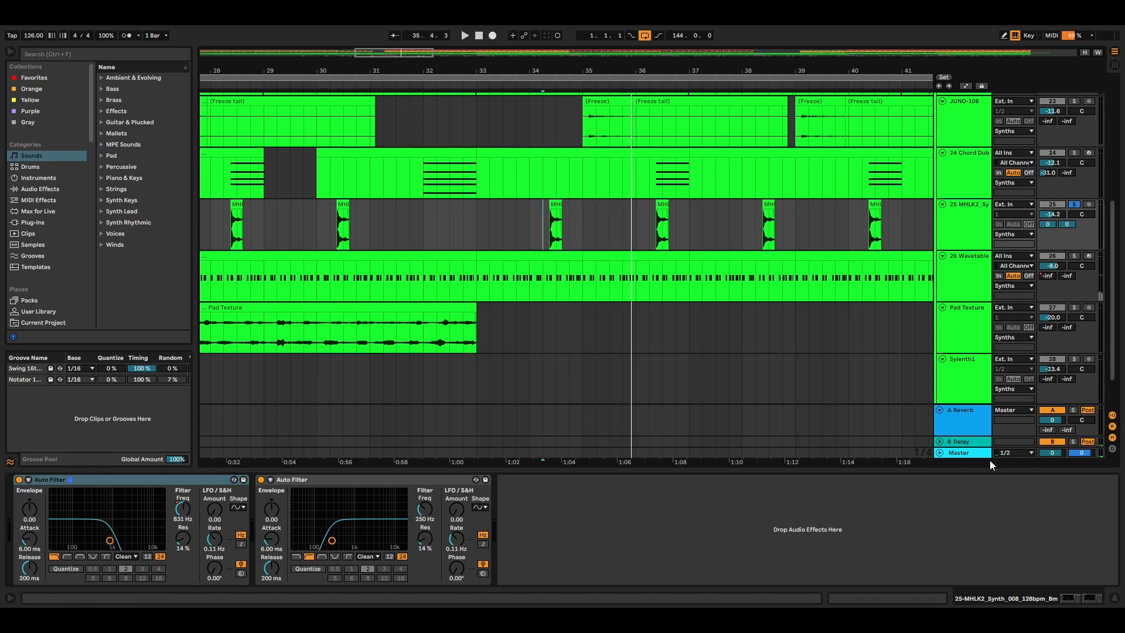
Step: Show the device chain of the B Delay return track to review its Delay settings
{"action": "left_click", "coordinate": [974, 447]}
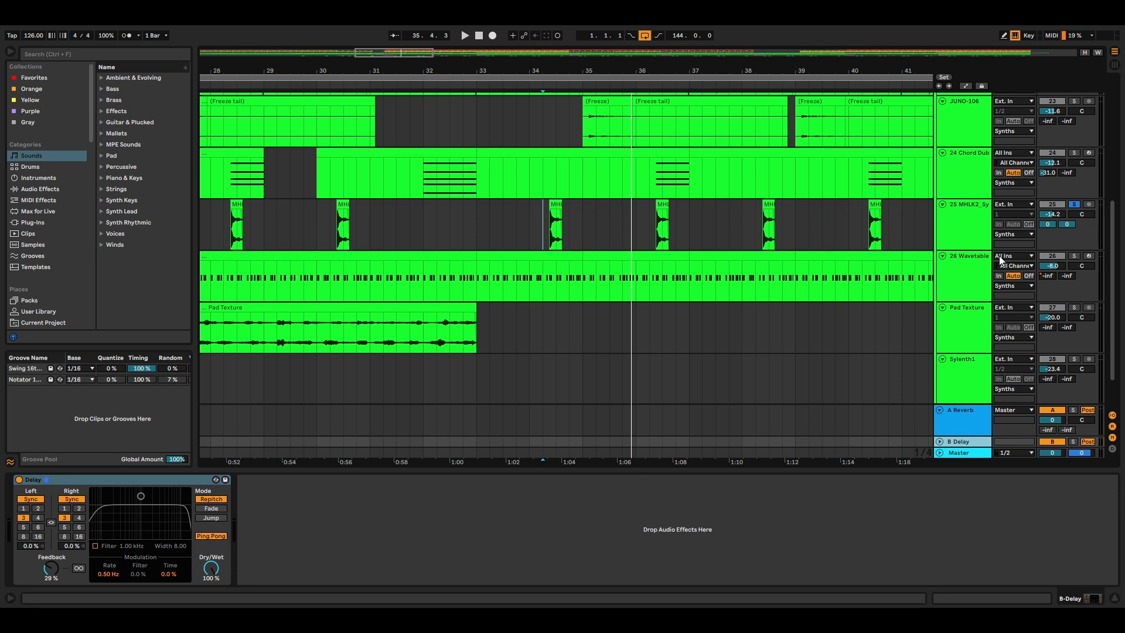
{"action": "scroll", "coordinate": [978, 234], "scroll_direction": "up", "scroll_amount": 2}
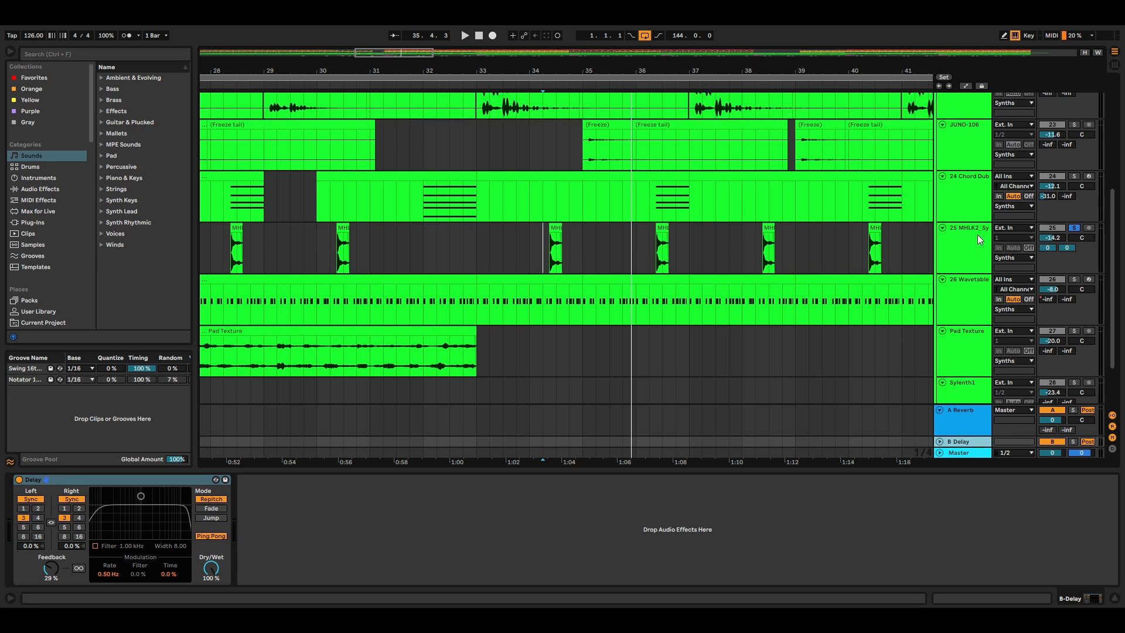
{"action": "scroll", "coordinate": [978, 235], "scroll_direction": "down", "scroll_amount": 3}
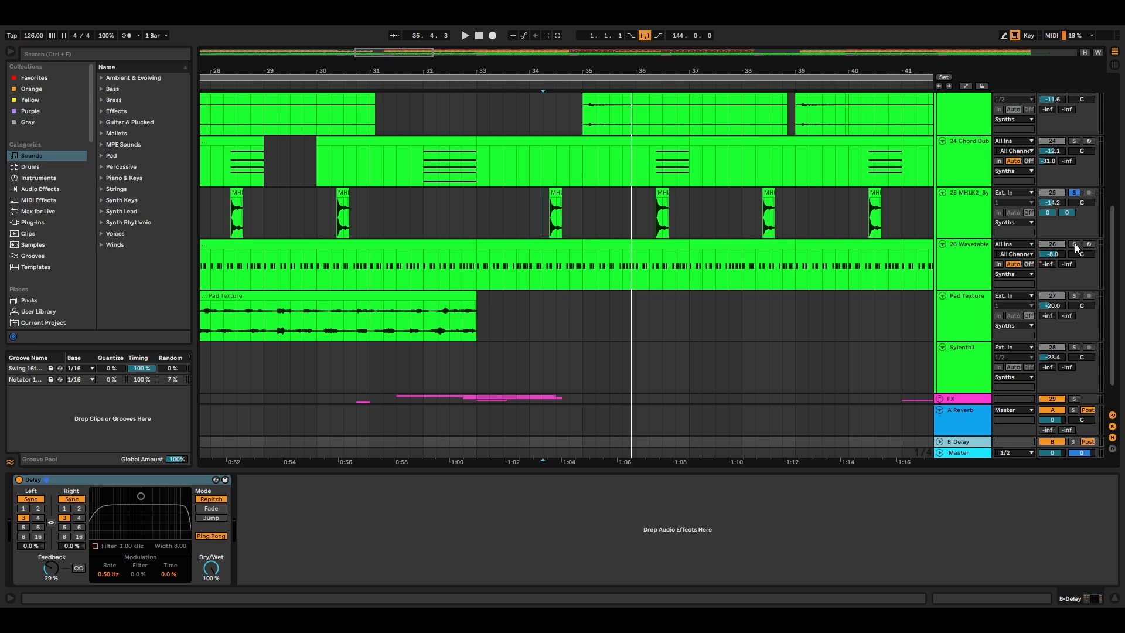
Step: Solo the Wavetable track (26), look over its device chain, and play it from bar 35
{"action": "left_click", "coordinate": [1074, 243]}
{"action": "left_click", "coordinate": [973, 253]}
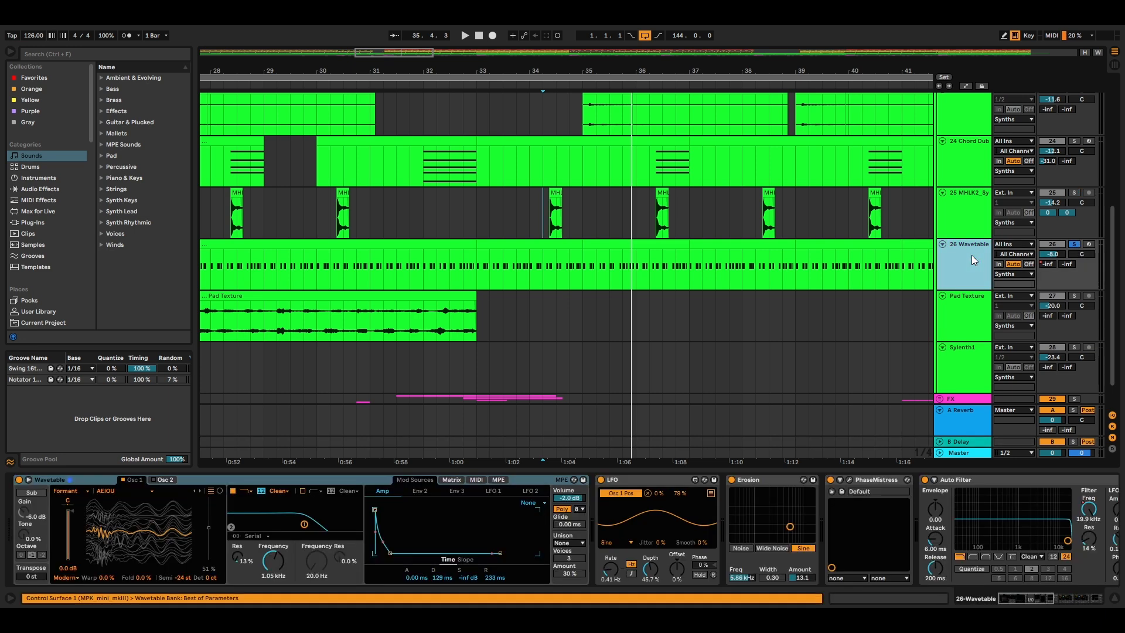
{"action": "left_click", "coordinate": [1038, 596]}
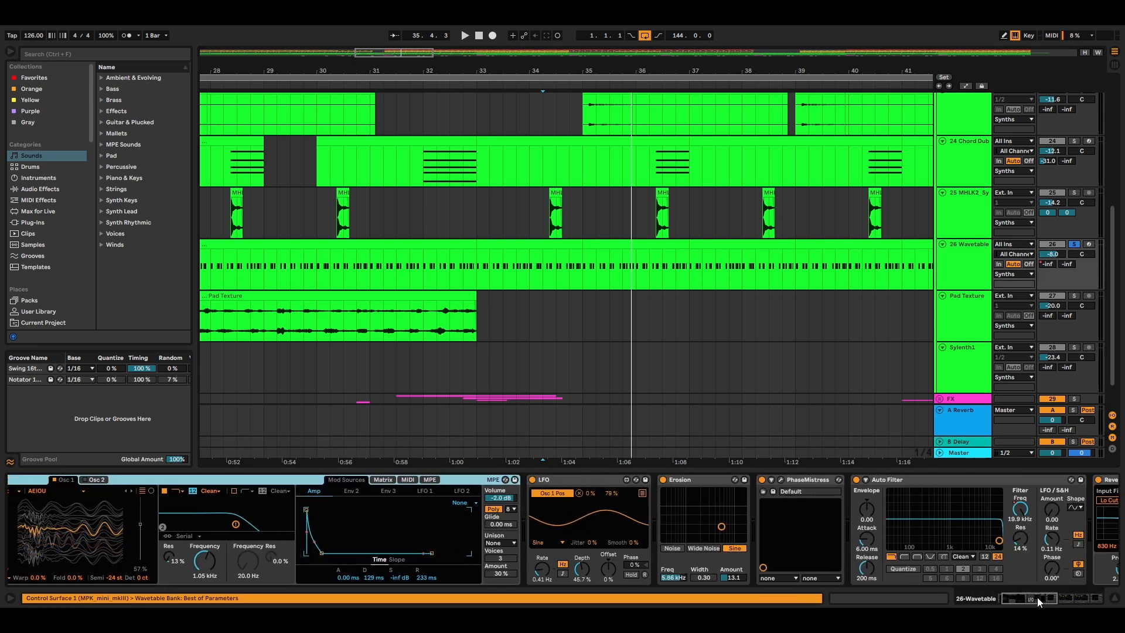
{"action": "mouse_move", "coordinate": [1037, 596]}
{"action": "left_mouse_down"}
{"action": "mouse_move", "coordinate": [1088, 595]}
{"action": "mouse_move", "coordinate": [1018, 595]}
{"action": "left_mouse_up"}
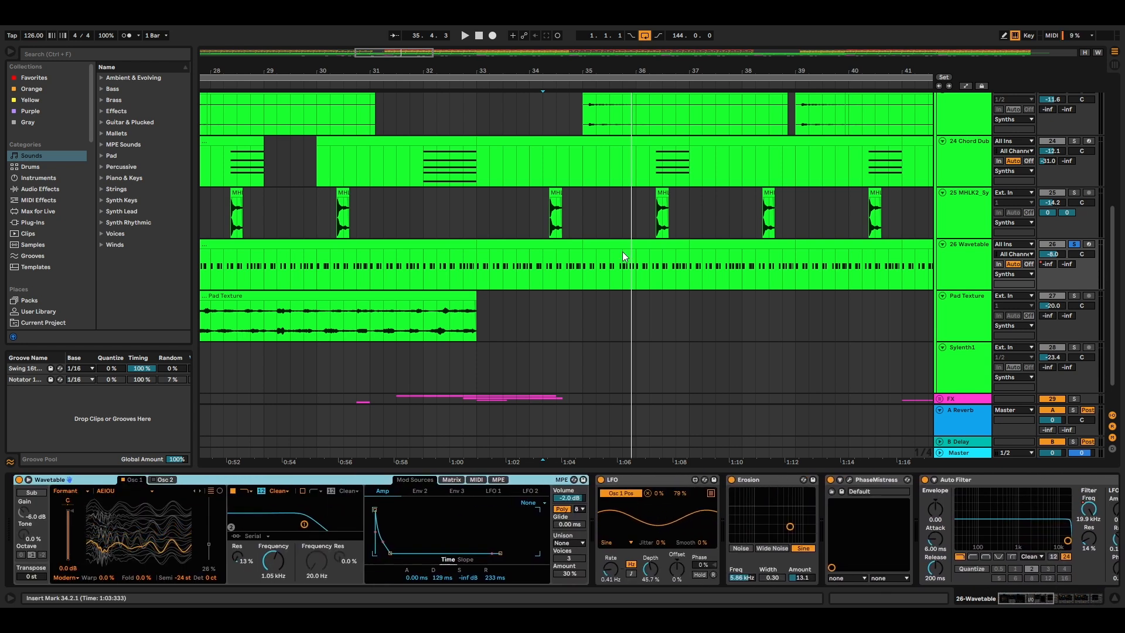
{"action": "left_click", "coordinate": [577, 266]}
{"action": "key", "text": "space"}
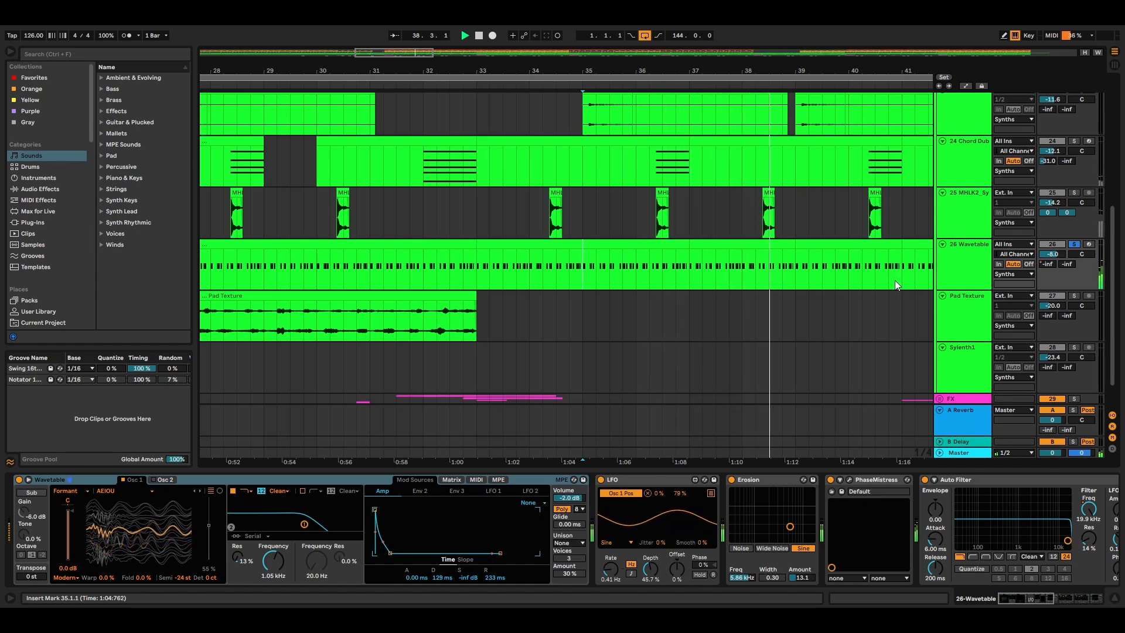
{"action": "key", "text": "space"}
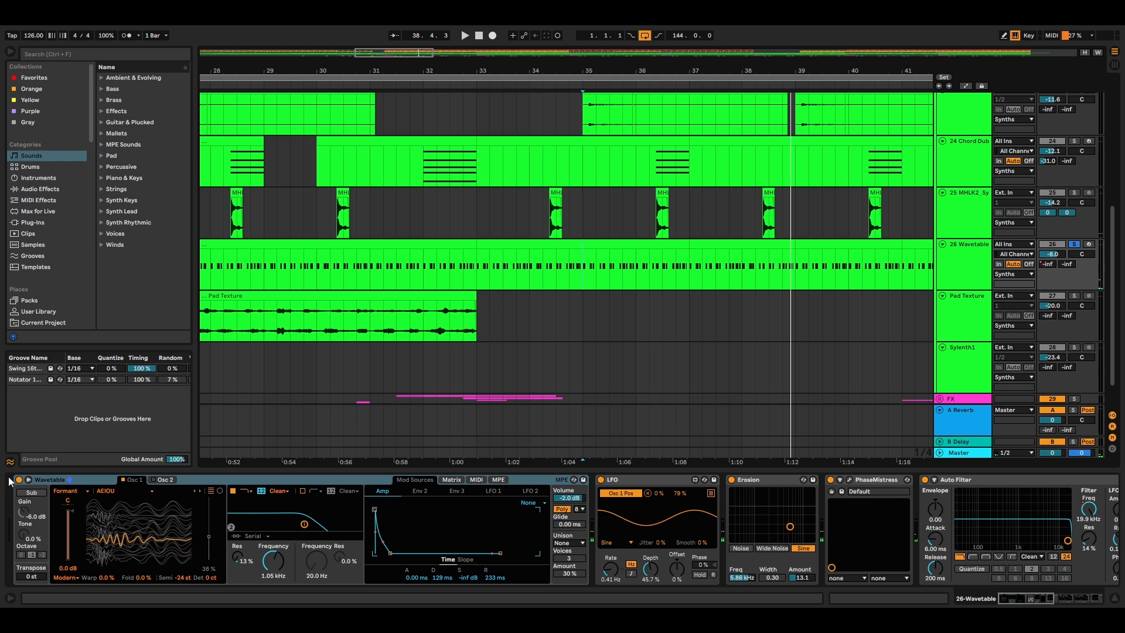
Step: Turn off the Wavetable track's LFO, Erosion, PhaseMistress, Auto Filter and first Reverb, and play the track from bar 35
{"action": "left_click", "coordinate": [601, 479]}
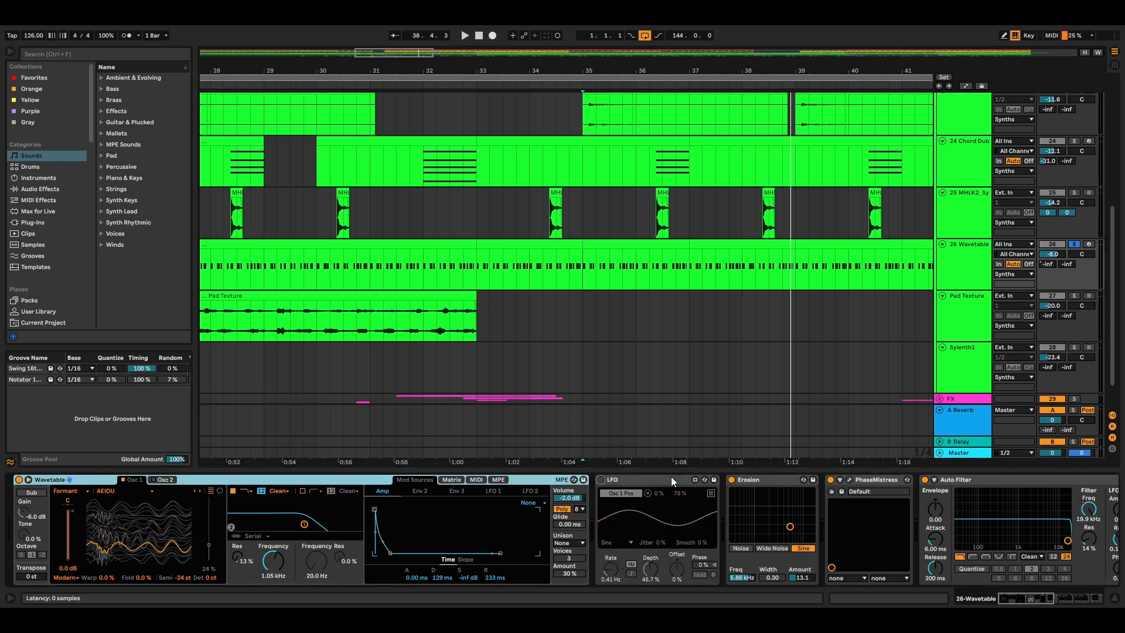
{"action": "left_click", "coordinate": [732, 480]}
{"action": "left_click", "coordinate": [832, 479]}
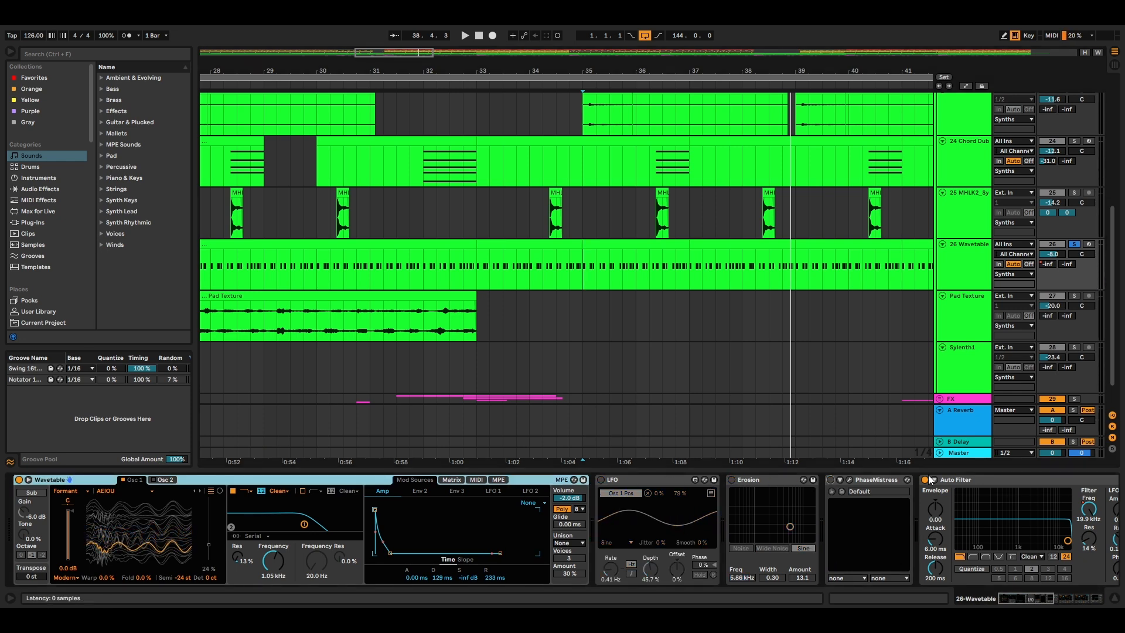
{"action": "left_click", "coordinate": [925, 479]}
{"action": "scroll", "coordinate": [610, 516], "scroll_direction": "right", "scroll_amount": 10}
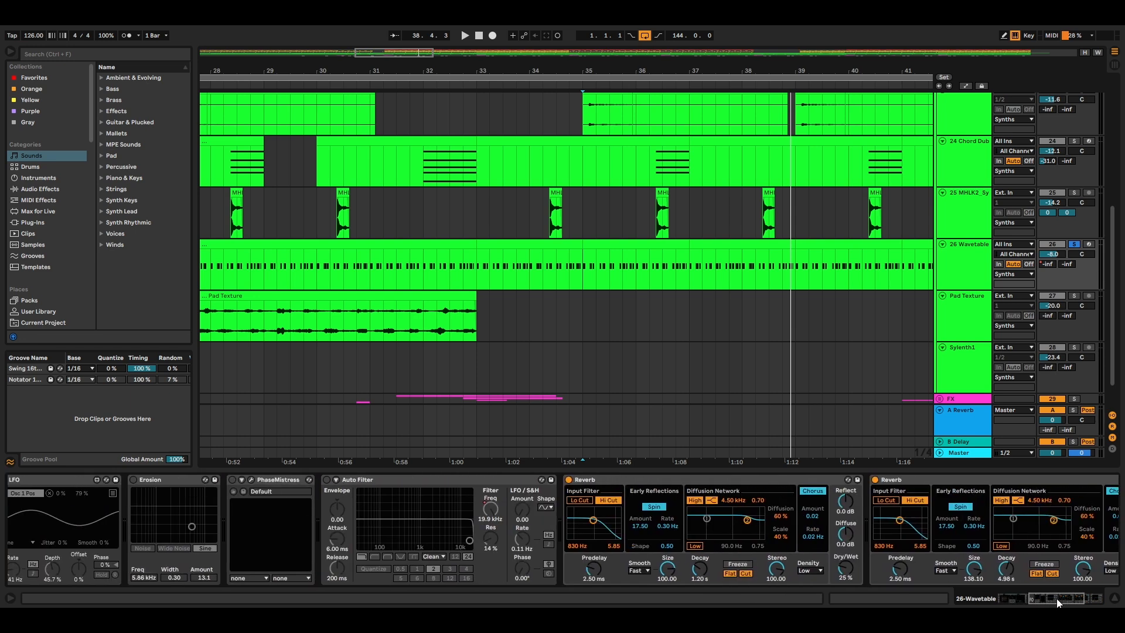
{"action": "left_click", "coordinate": [430, 479]}
{"action": "key", "text": "space"}
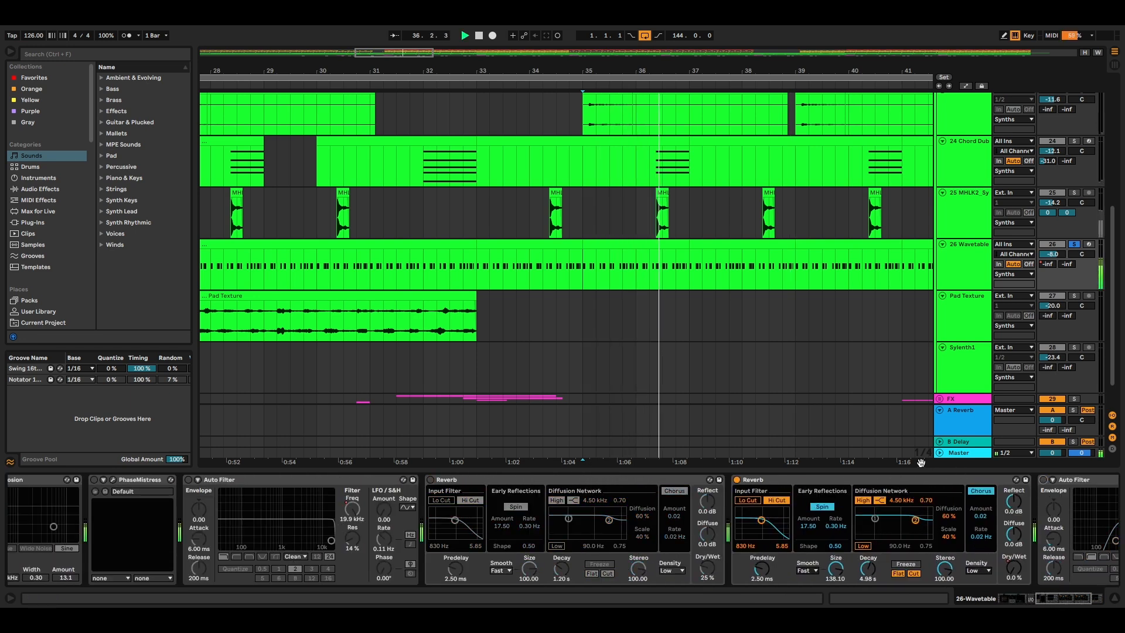
{"action": "key", "text": "space"}
Step: Keep AEIOU from the Formant wavetables for Wavetable's oscillator 1 and turn on the LFO mapped to Osc 1 Pos
{"action": "left_click_drag", "start_coordinate": [1052, 598], "coordinate": [915, 596]}
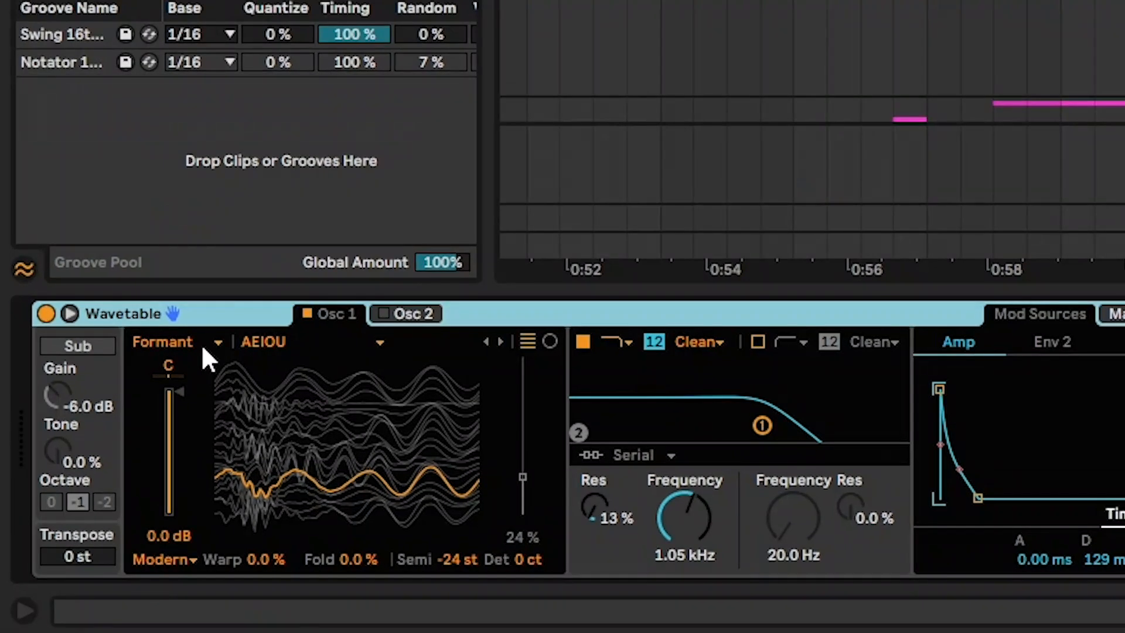
{"action": "left_click", "coordinate": [81, 491]}
{"action": "left_click", "coordinate": [186, 474]}
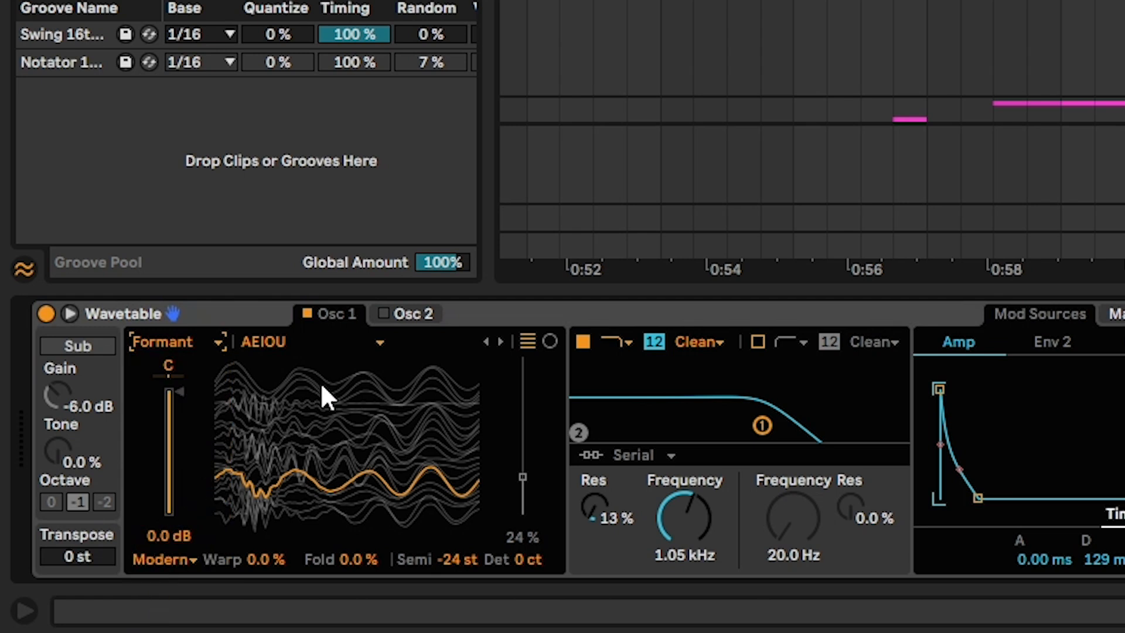
{"action": "left_click", "coordinate": [281, 340]}
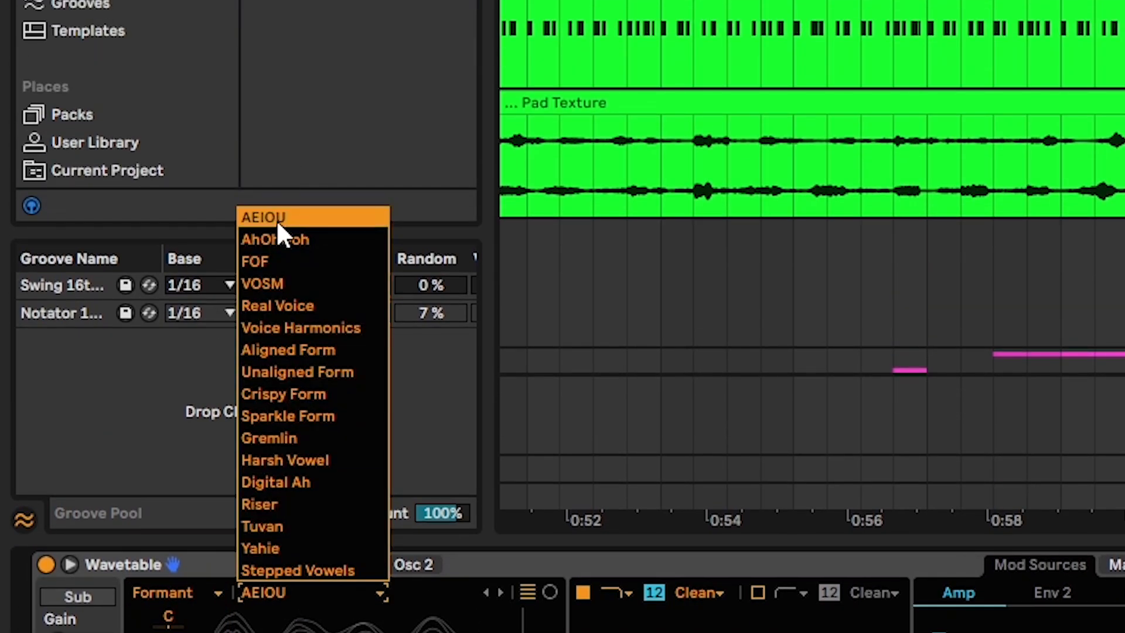
{"action": "left_click", "coordinate": [276, 219]}
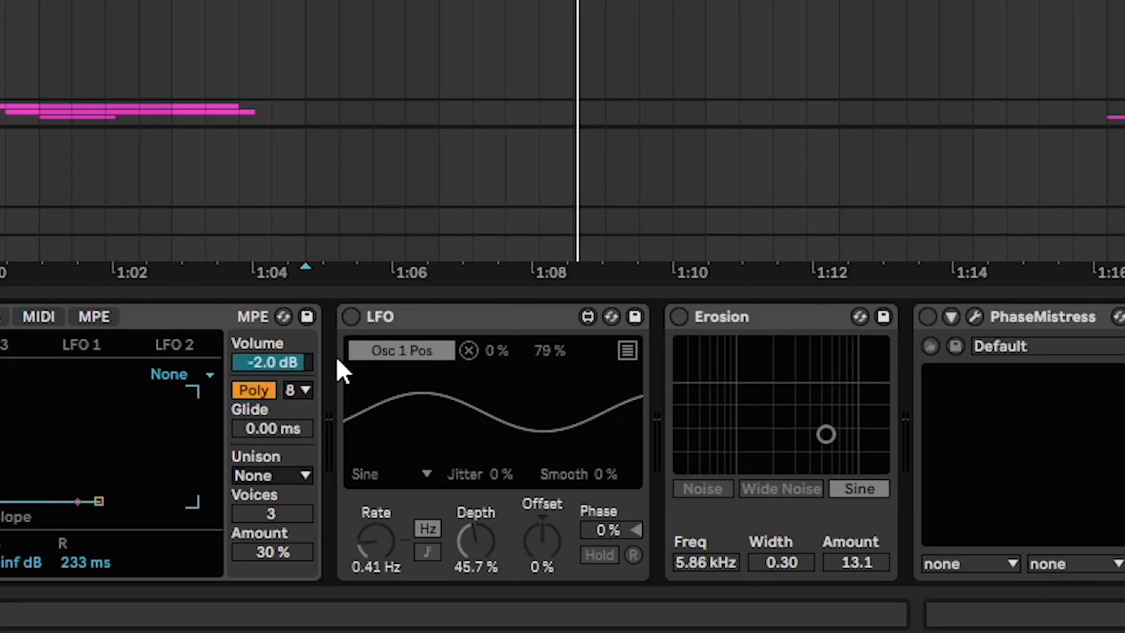
{"action": "left_click", "coordinate": [350, 317]}
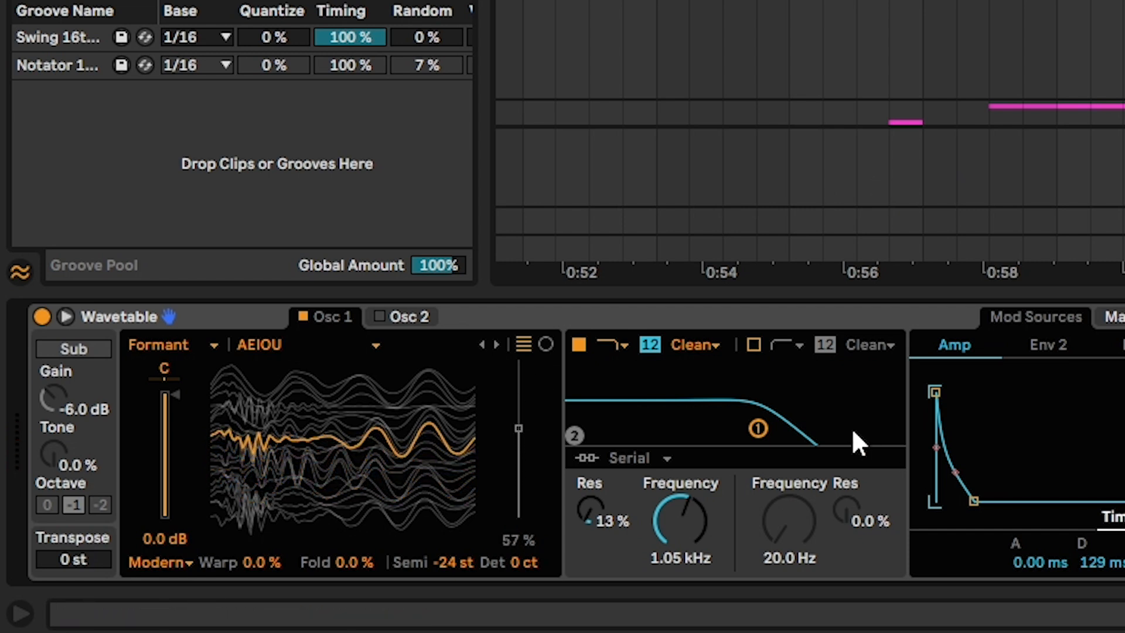
Step: Try shortening the Wavetable amp envelope's decay to 30.8 ms
{"action": "left_click_drag", "start_coordinate": [975, 501], "coordinate": [961, 501]}
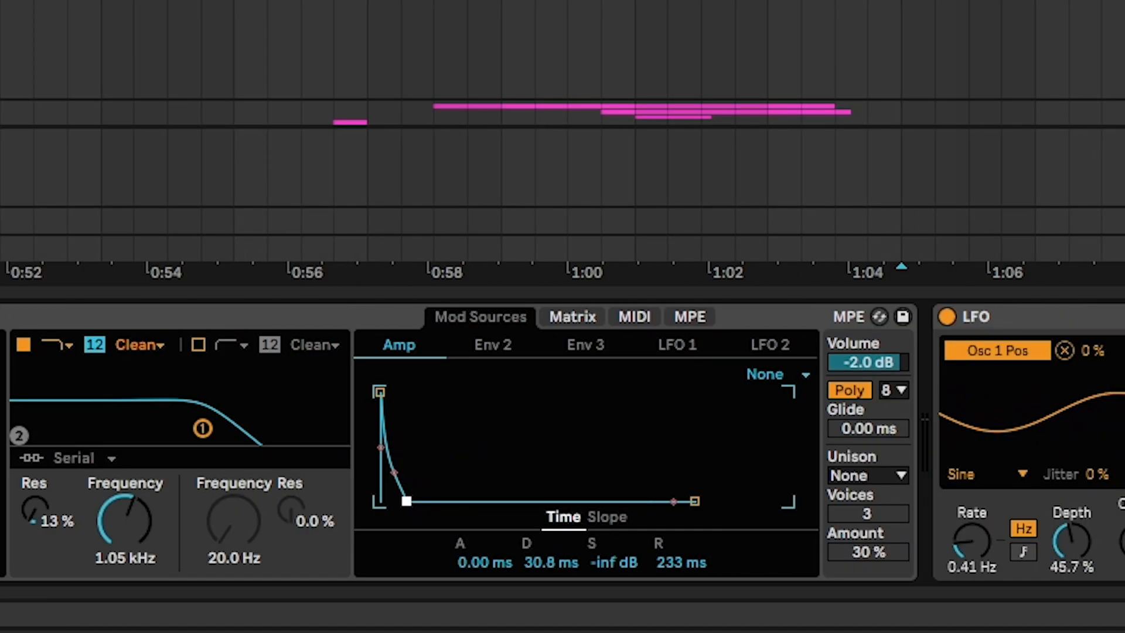
{"action": "mouse_move", "coordinate": [407, 501]}
{"action": "left_mouse_down"}
{"action": "mouse_move", "coordinate": [467, 500]}
{"action": "mouse_move", "coordinate": [419, 502]}
{"action": "left_mouse_up"}
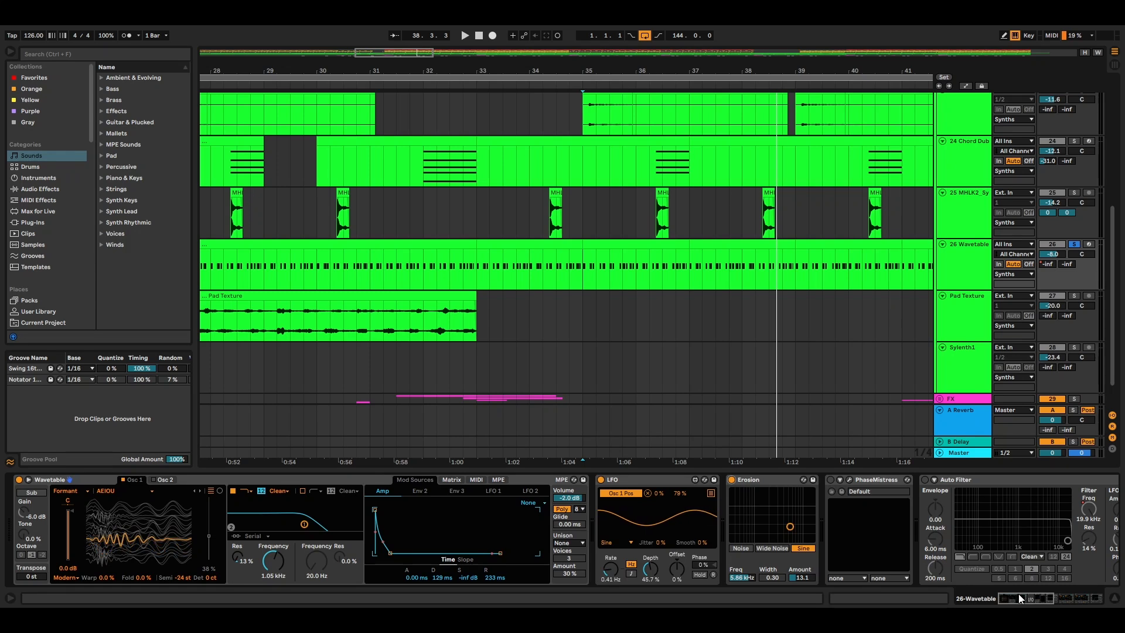
Step: Play the Wavetable track from bar 35 with the LFO and Erosion turned on
{"action": "left_click_drag", "start_coordinate": [1019, 593], "coordinate": [1026, 595]}
{"action": "key", "text": "space"}
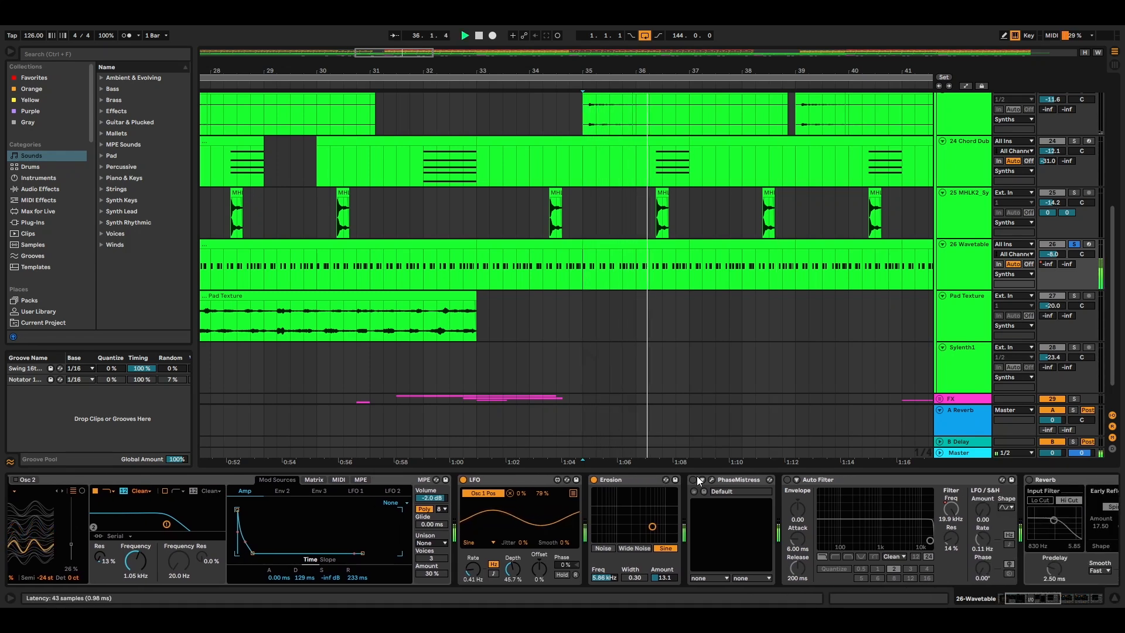
{"action": "key", "text": "space"}
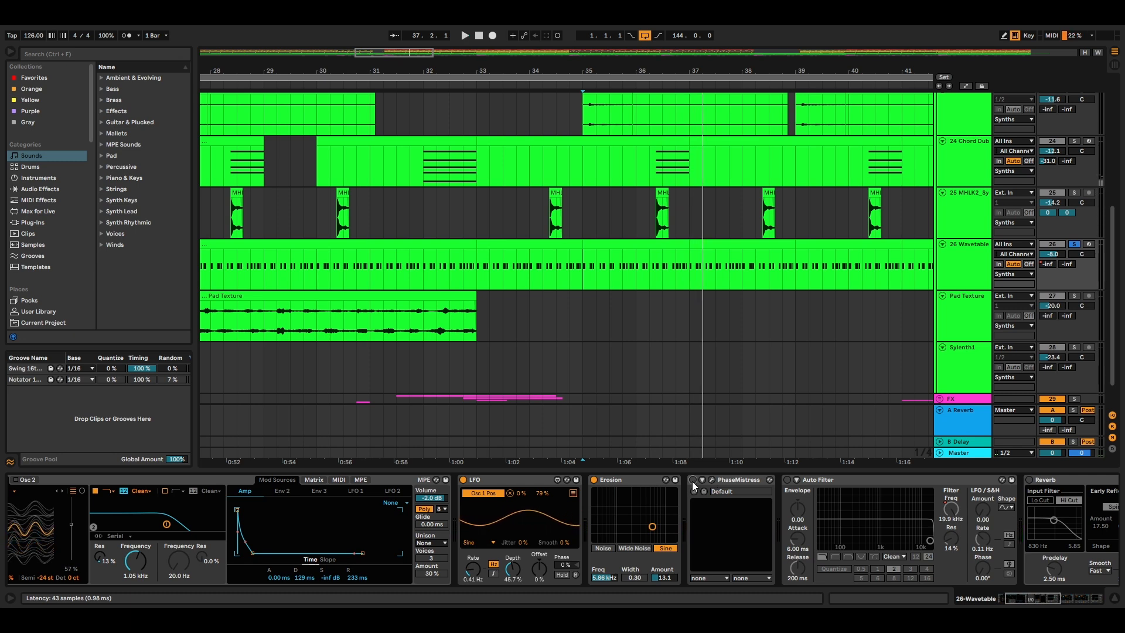
Step: Turn on PhaseMistress on the Wavetable track, view its plug-in window, and play the track from bar 35
{"action": "left_click", "coordinate": [712, 480]}
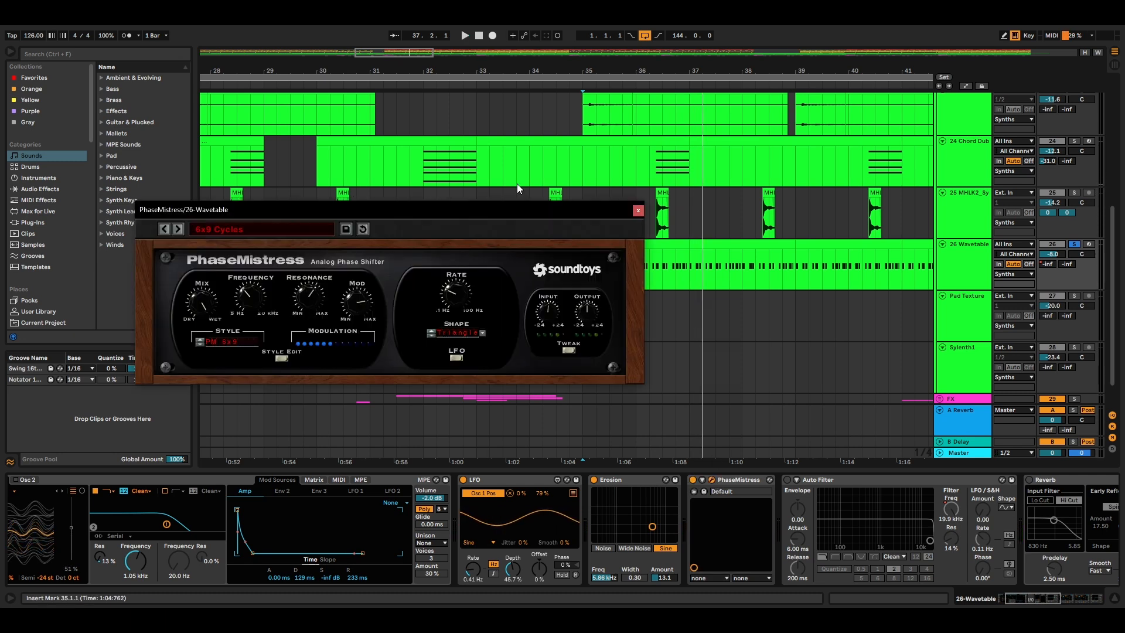
{"action": "left_click_drag", "start_coordinate": [385, 209], "coordinate": [448, 197]}
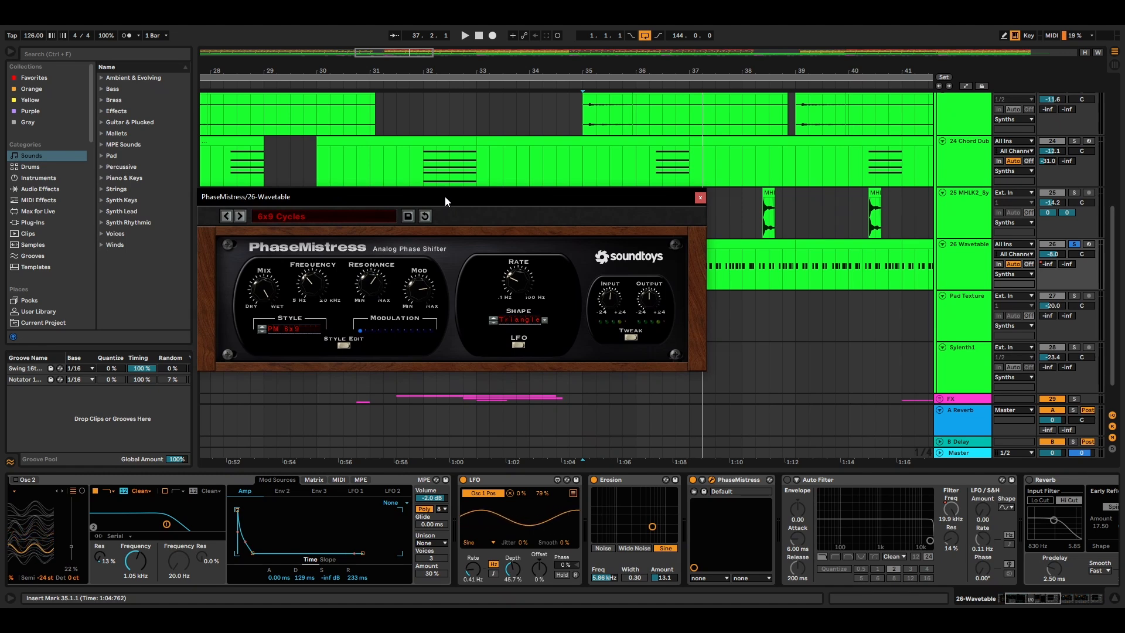
{"action": "left_click_drag", "start_coordinate": [446, 202], "coordinate": [563, 184]}
{"action": "key", "text": "space"}
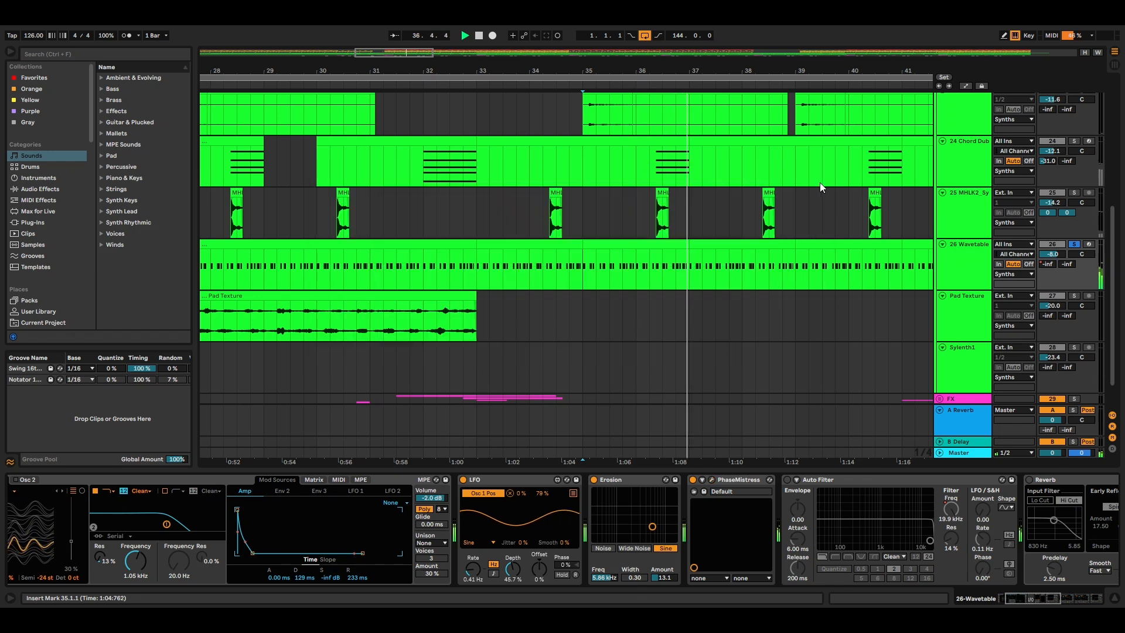
Step: Turn on the first Auto Filter and the Reverb effects in the Wavetable track's chain, and play the track from bar 35
{"action": "left_click", "coordinate": [819, 180]}
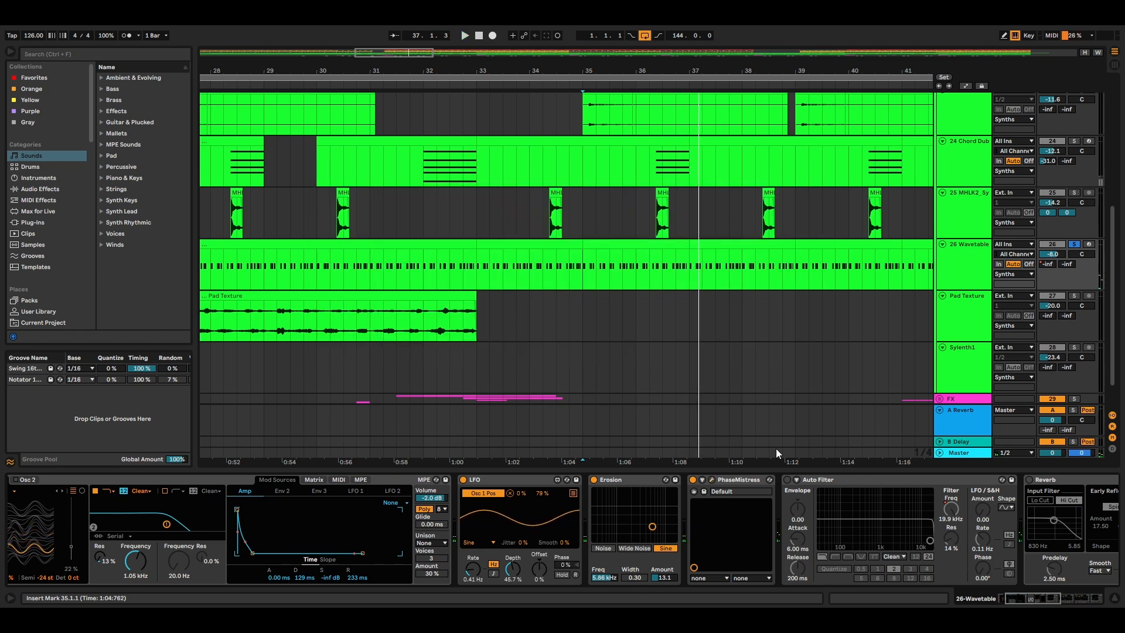
{"action": "scroll", "coordinate": [949, 529], "scroll_direction": "right", "scroll_amount": 5}
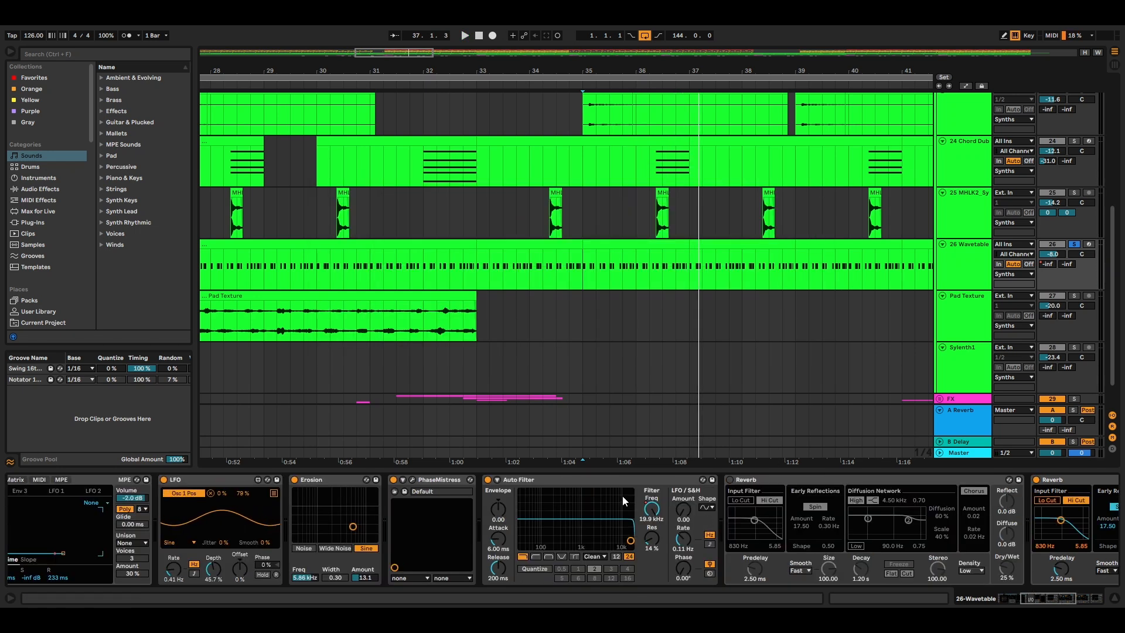
{"action": "left_click", "coordinate": [730, 479]}
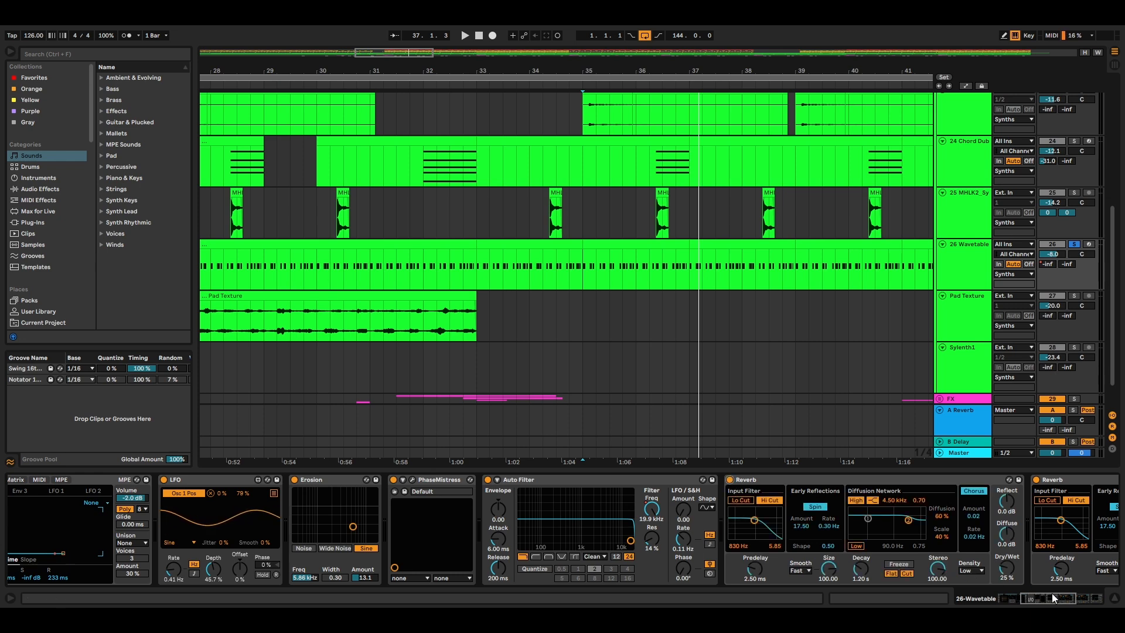
{"action": "left_click_drag", "start_coordinate": [1052, 594], "coordinate": [1065, 597]}
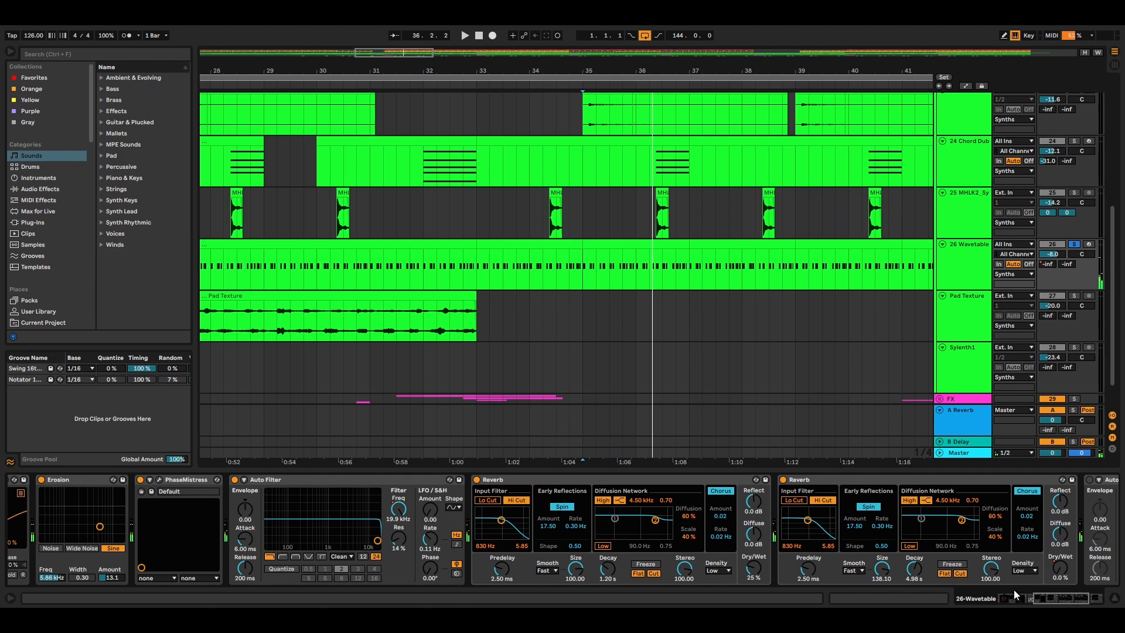
{"action": "left_click_drag", "start_coordinate": [1057, 599], "coordinate": [1068, 600]}
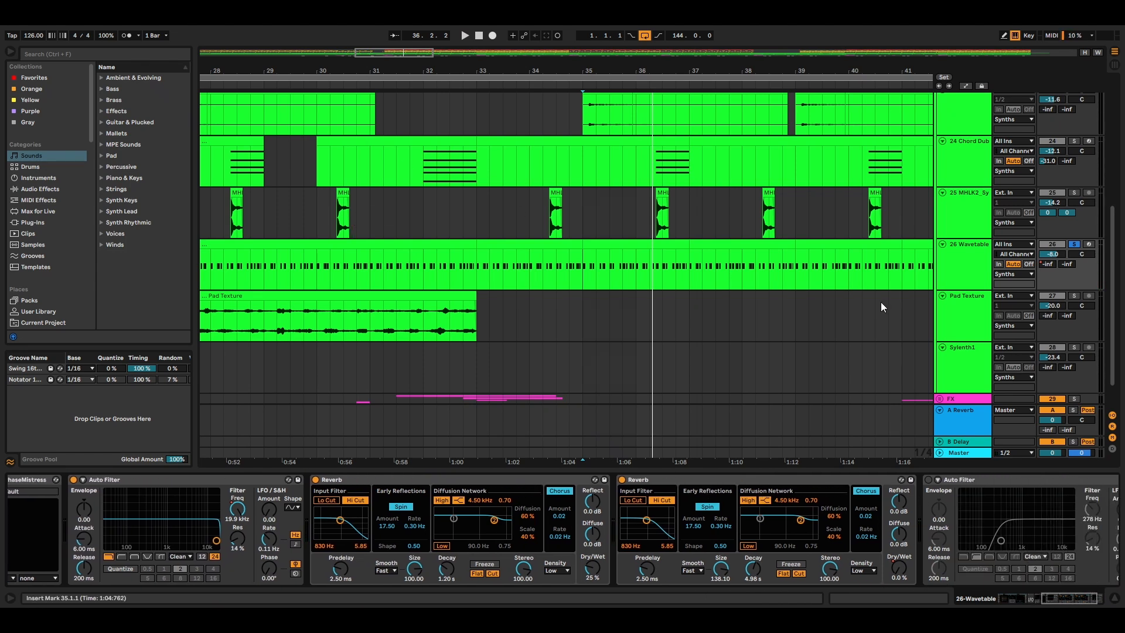
Step: Turn on the last Auto Filter in the Wavetable track's chain and play the track from bar 35
{"action": "left_click", "coordinate": [984, 481]}
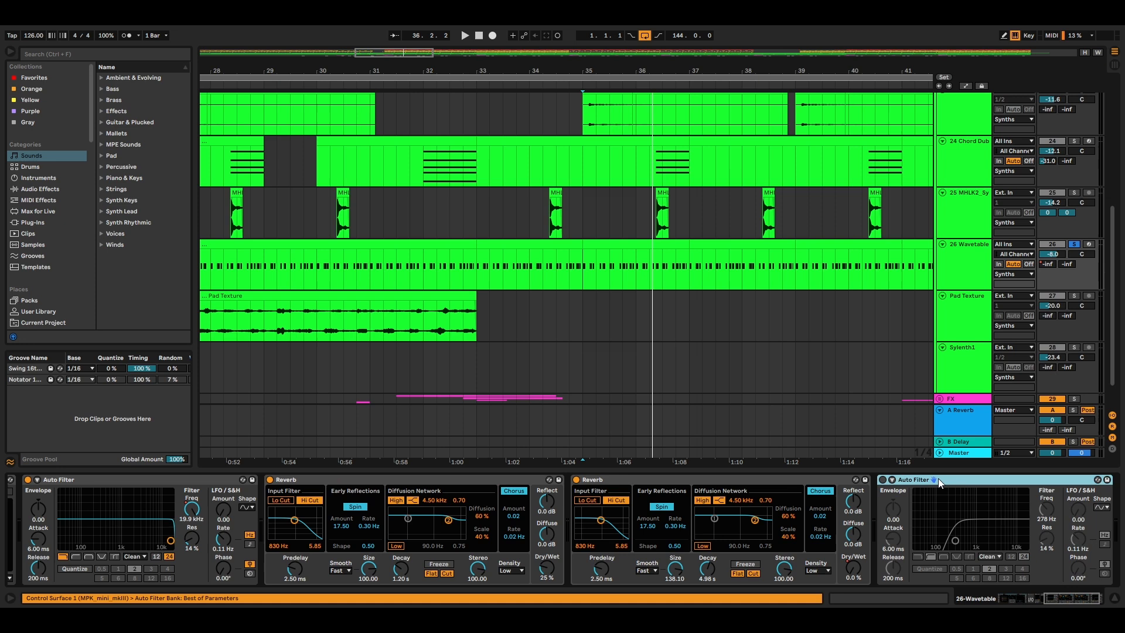
{"action": "left_click", "coordinate": [883, 480]}
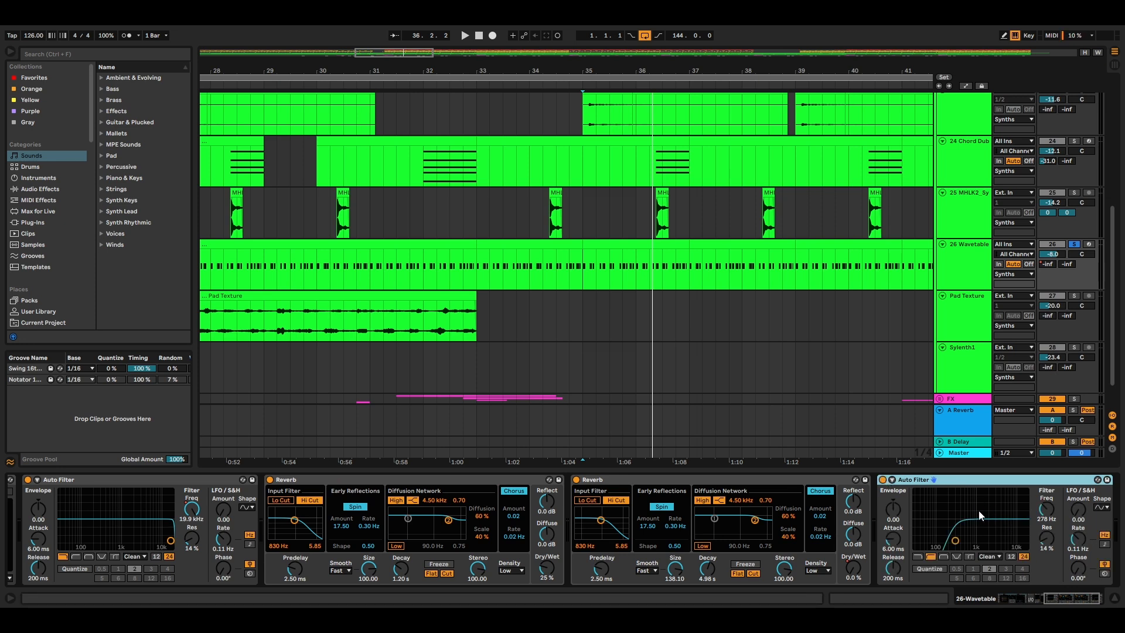
{"action": "key", "text": "space"}
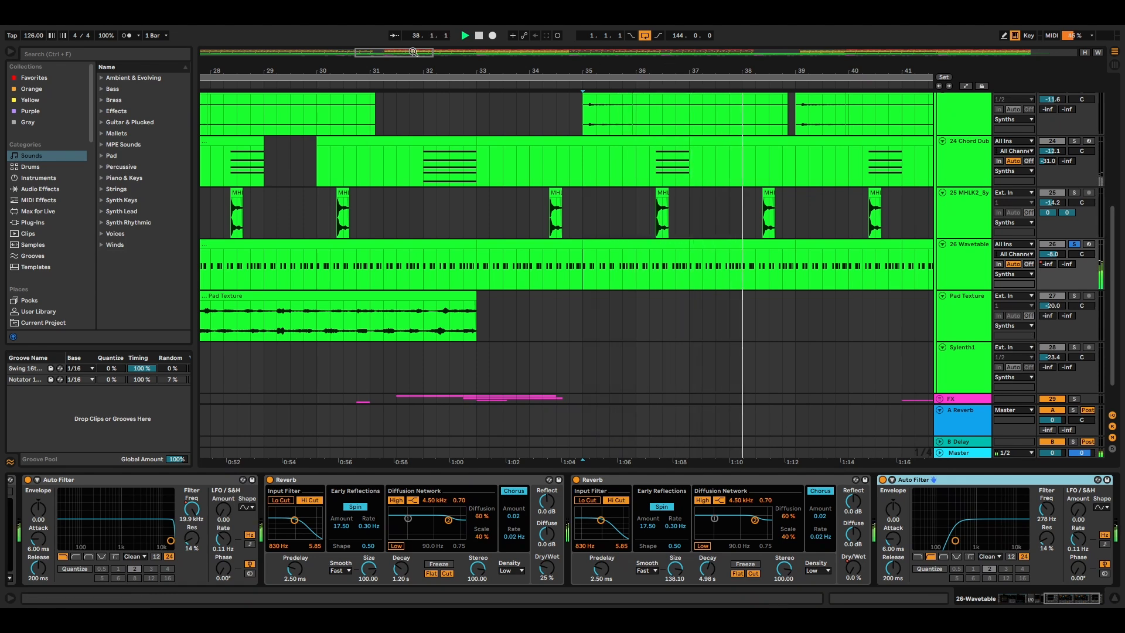
{"action": "key", "text": "space"}
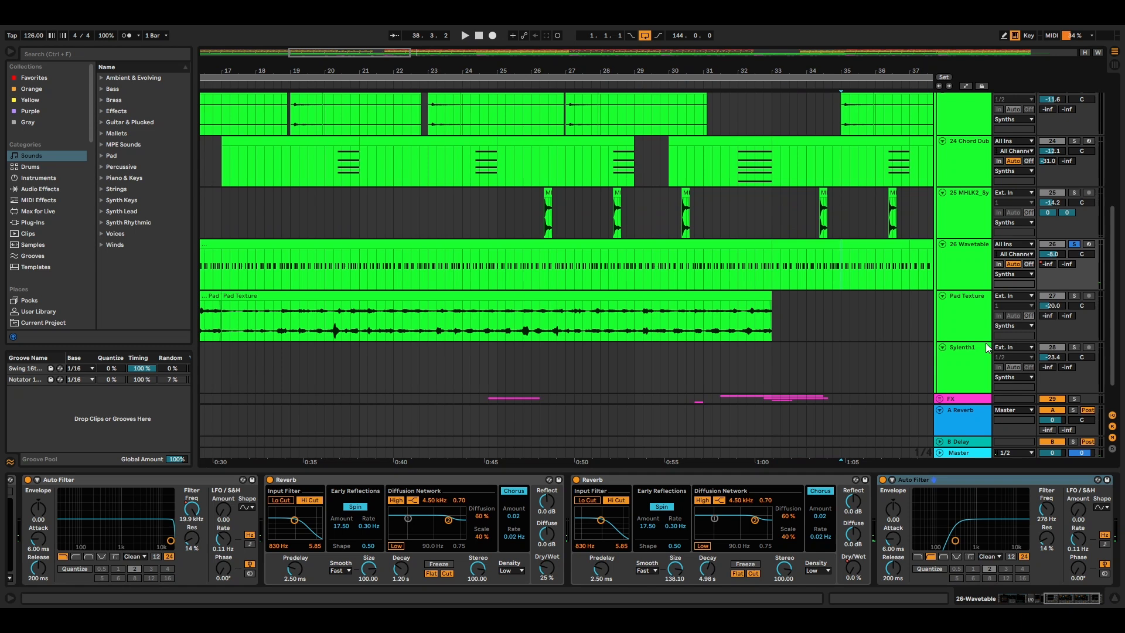
Step: Solo the Pad Texture track and play it from 24.2.1
{"action": "left_click", "coordinate": [1074, 296]}
{"action": "left_click", "coordinate": [468, 318]}
{"action": "key", "text": "space"}
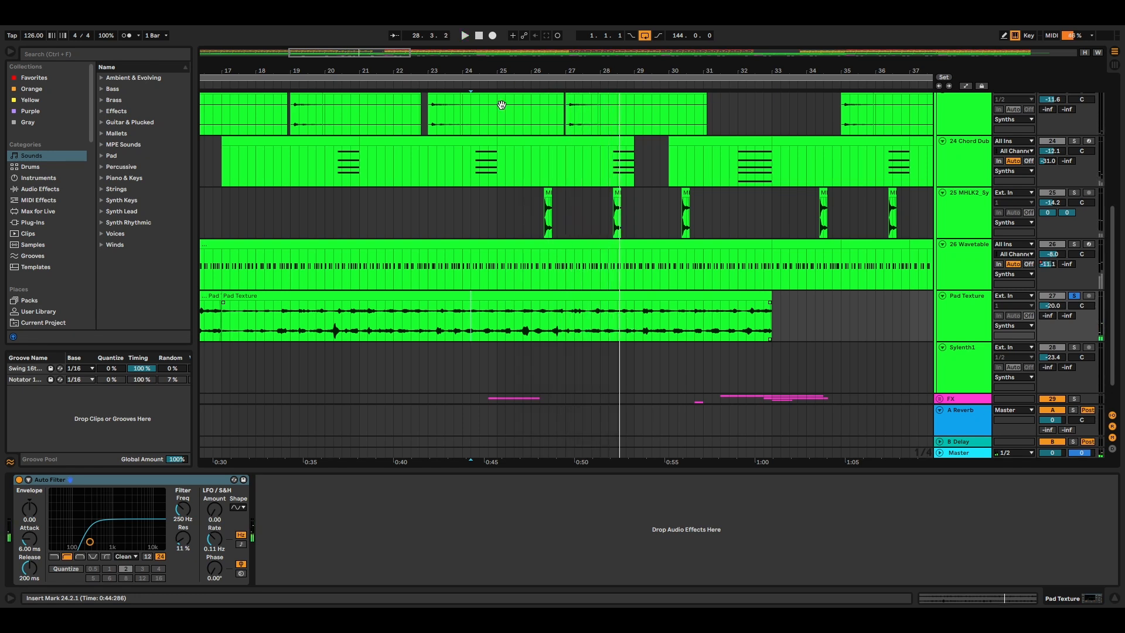
Step: Play the frozen Sylenth1 part in the Synths group from 51.3.1
{"action": "left_click_drag", "start_coordinate": [348, 56], "coordinate": [827, 329]}
{"action": "scroll", "coordinate": [907, 327], "scroll_direction": "down", "scroll_amount": 2}
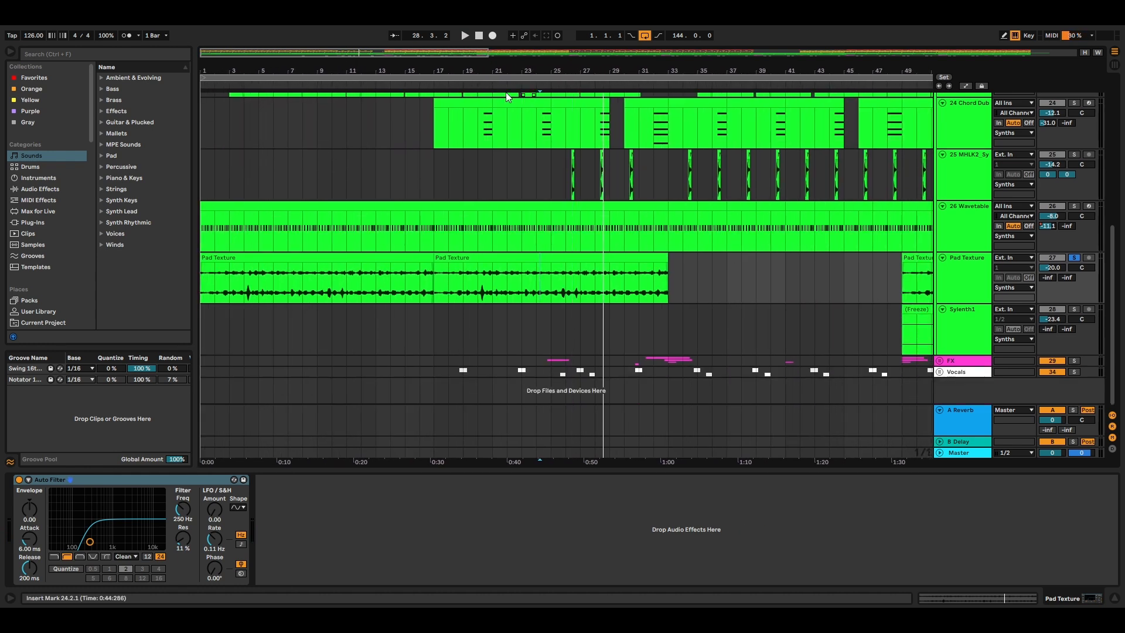
{"action": "left_click_drag", "start_coordinate": [410, 56], "coordinate": [539, 57]}
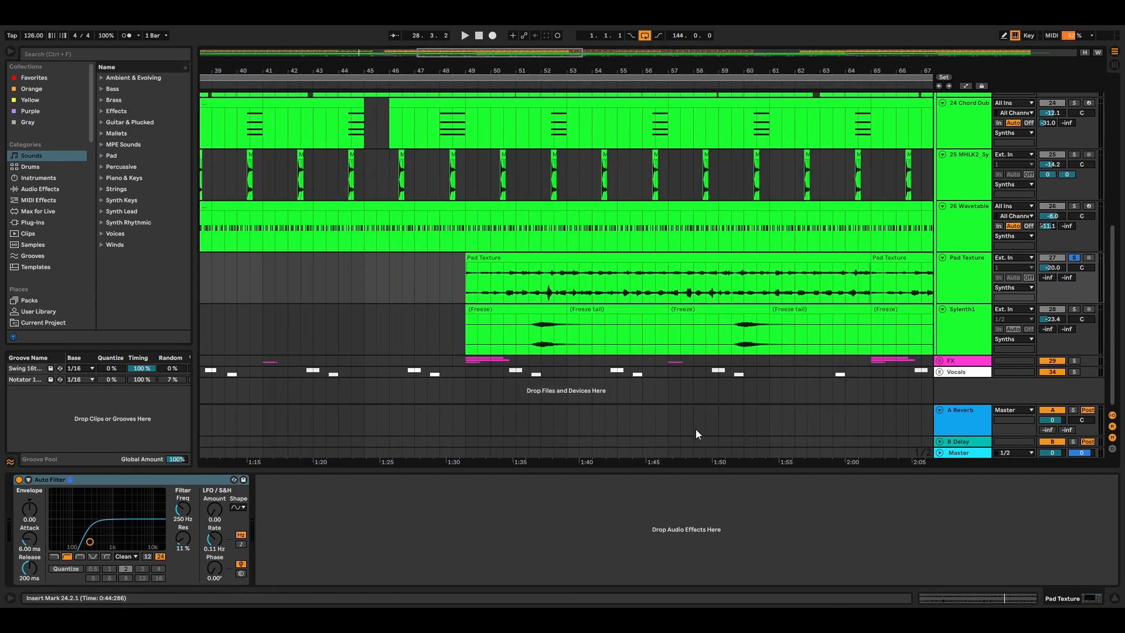
{"action": "left_click", "coordinate": [529, 340]}
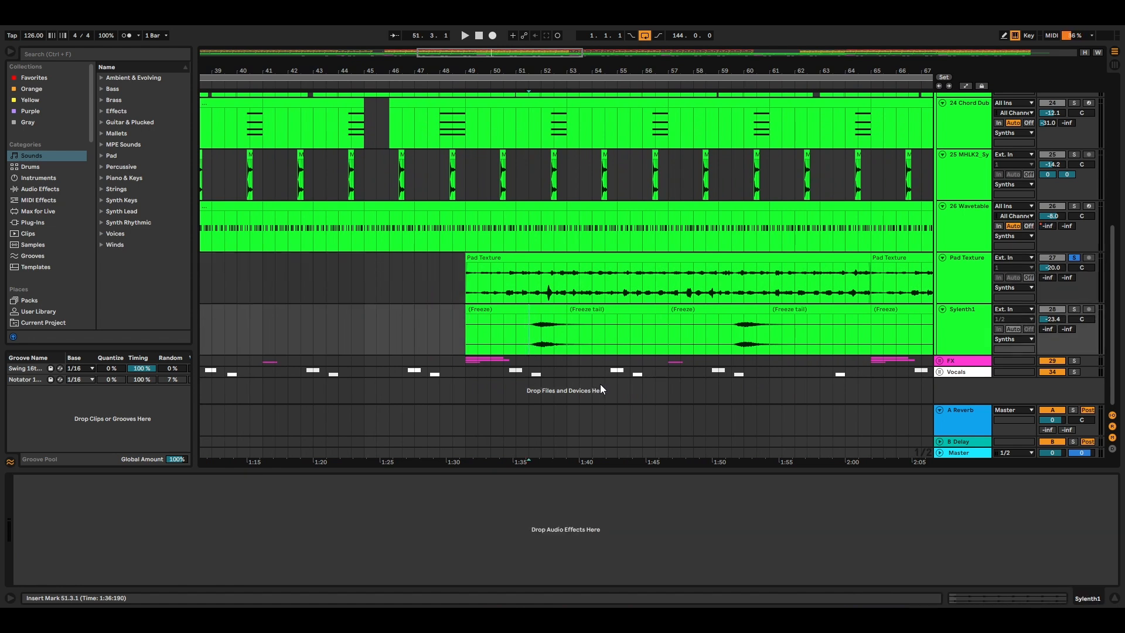
{"action": "key", "text": "space"}
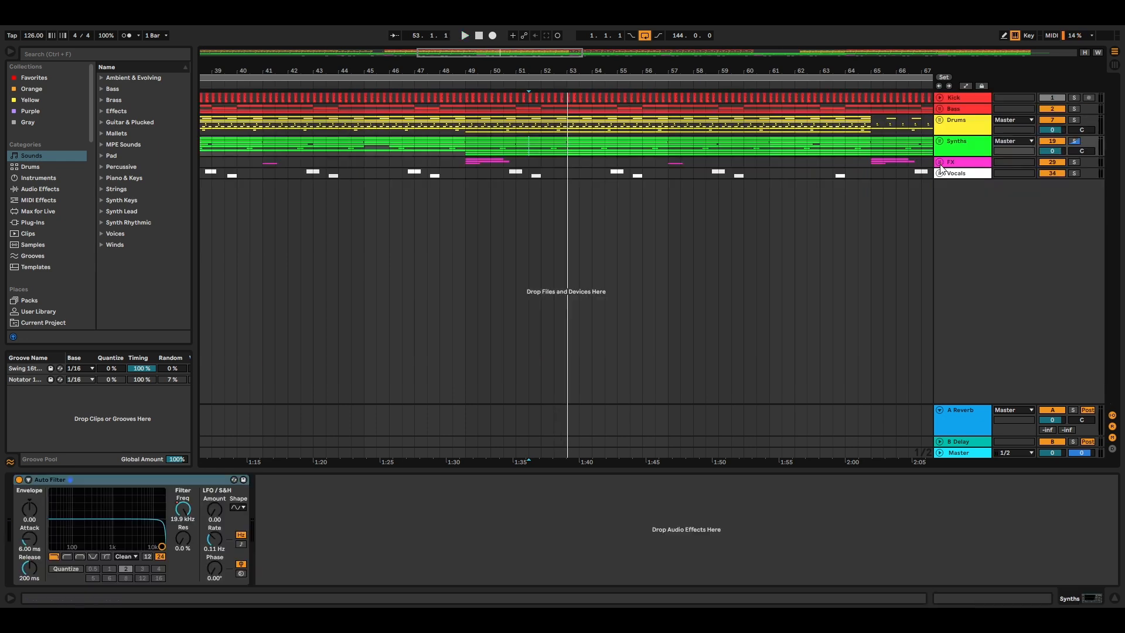
Step: Unfold the FX group, solo its Sylenth1 track, and play the clip starting at bar 49
{"action": "left_click", "coordinate": [940, 162]}
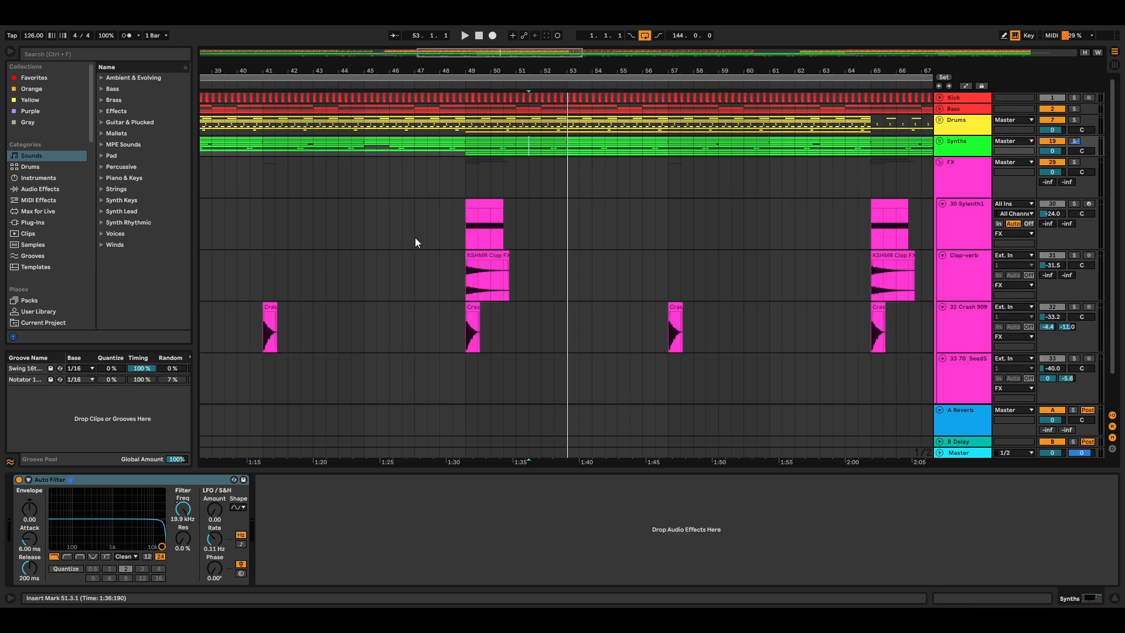
{"action": "left_click", "coordinate": [466, 210]}
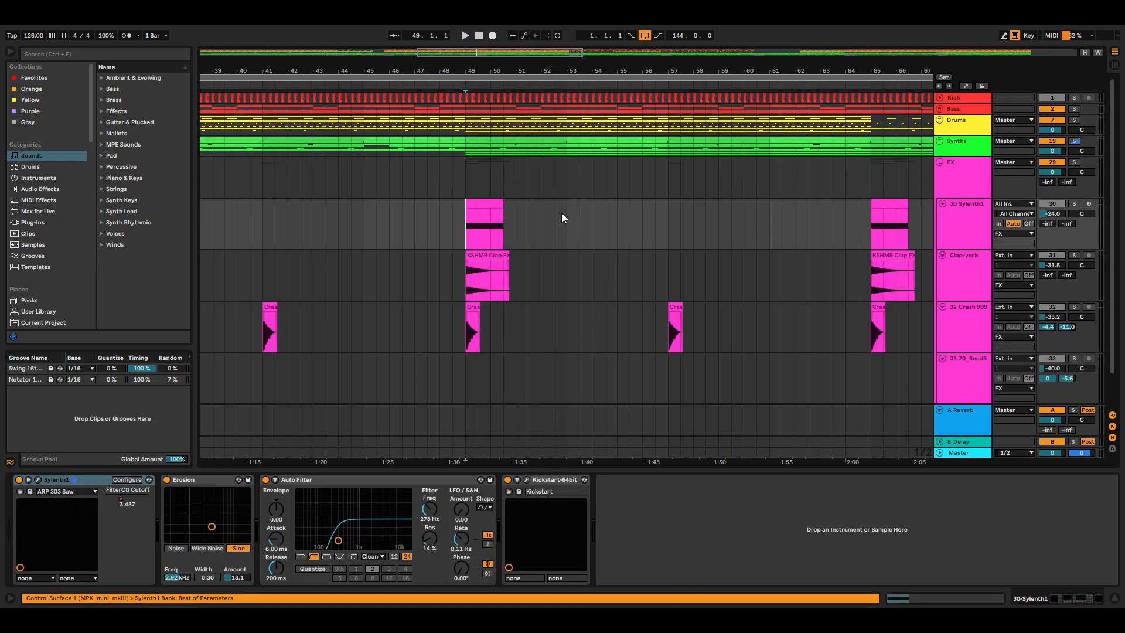
{"action": "left_click", "coordinate": [1078, 206]}
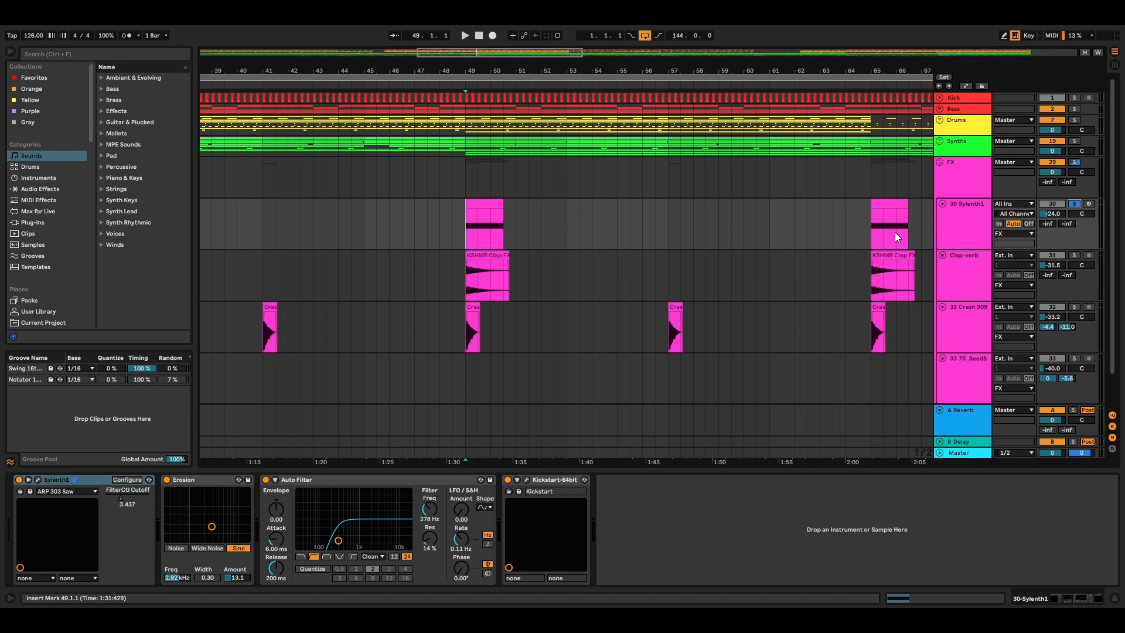
{"action": "key", "text": "space"}
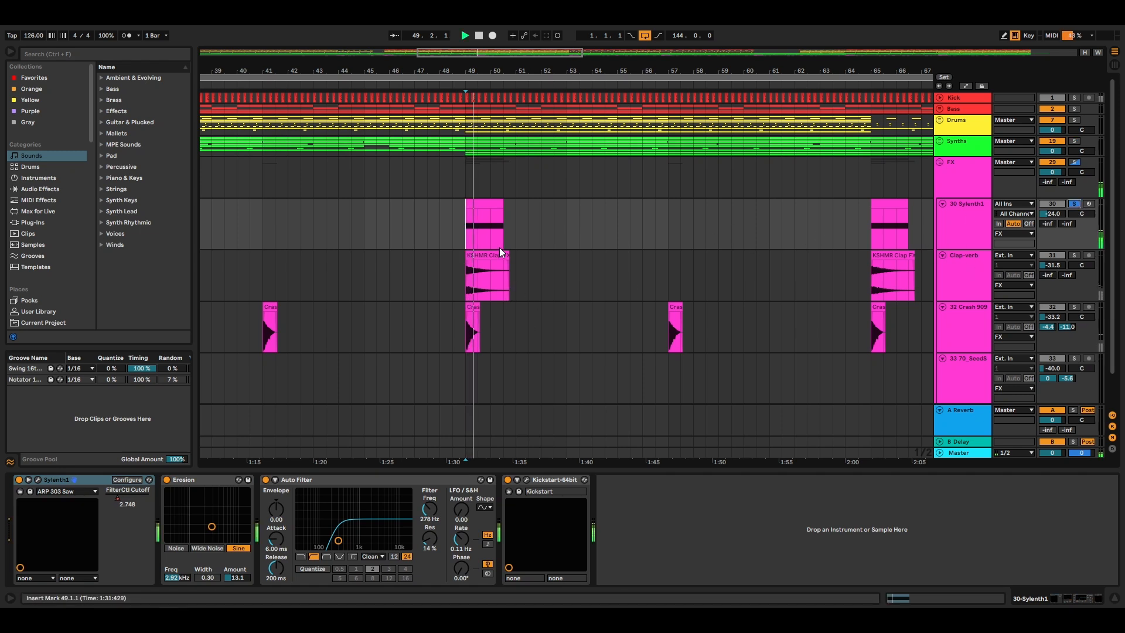
{"action": "key", "text": "space"}
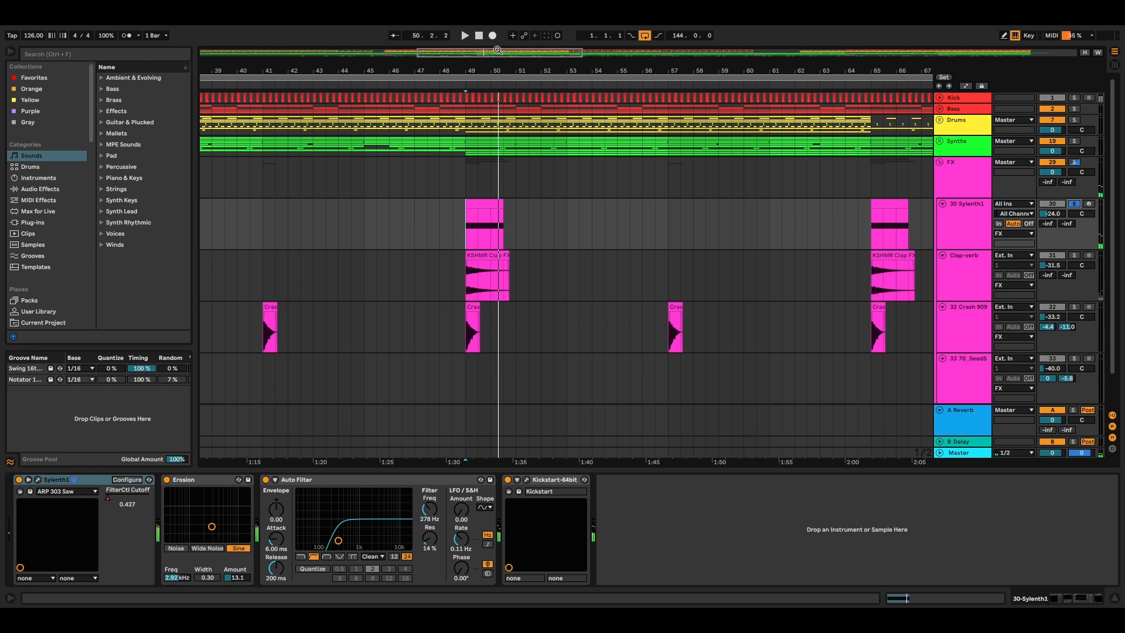
Step: Play the FX group's soloed Sylenth1 track from its earlier clip at 31.3.1
{"action": "left_click_drag", "start_coordinate": [500, 50], "coordinate": [405, 50]}
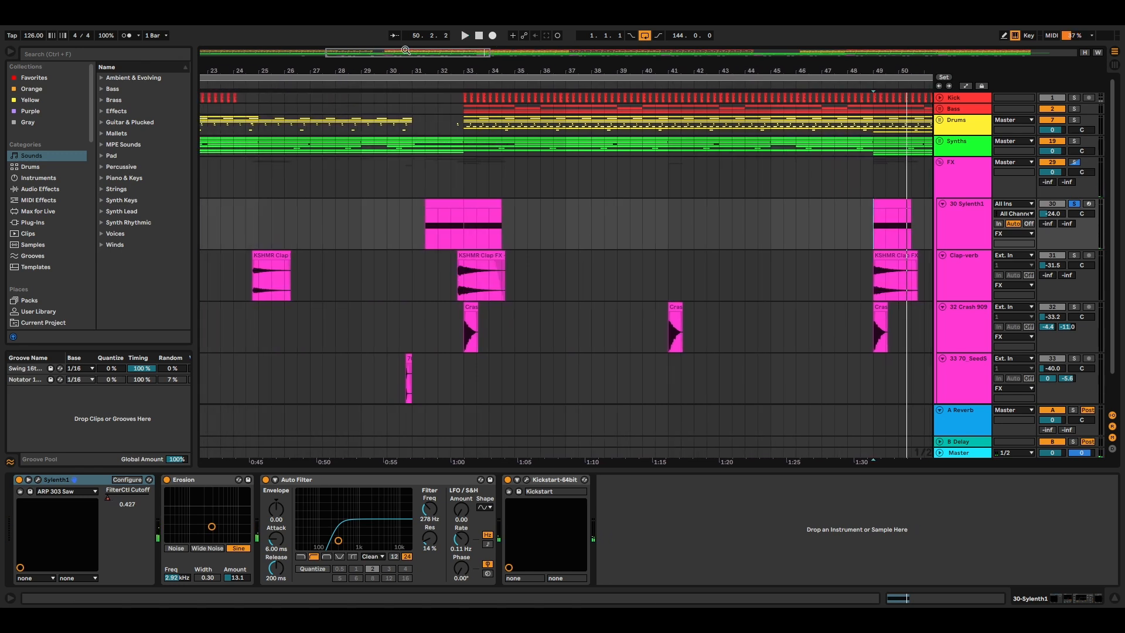
{"action": "left_click", "coordinate": [423, 230]}
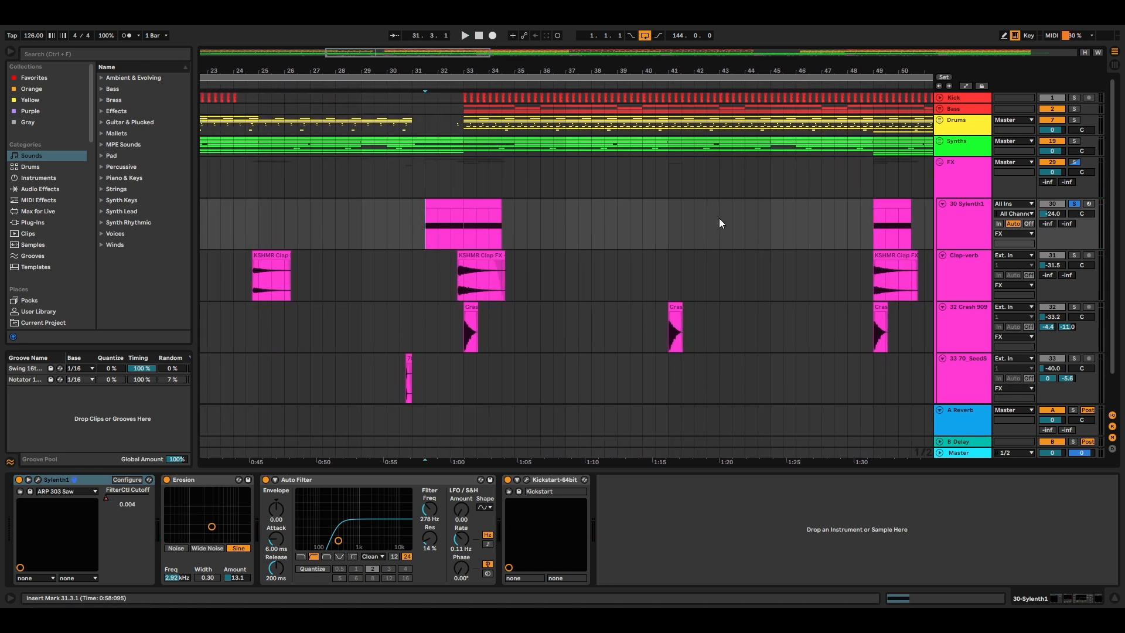
{"action": "key", "text": "space"}
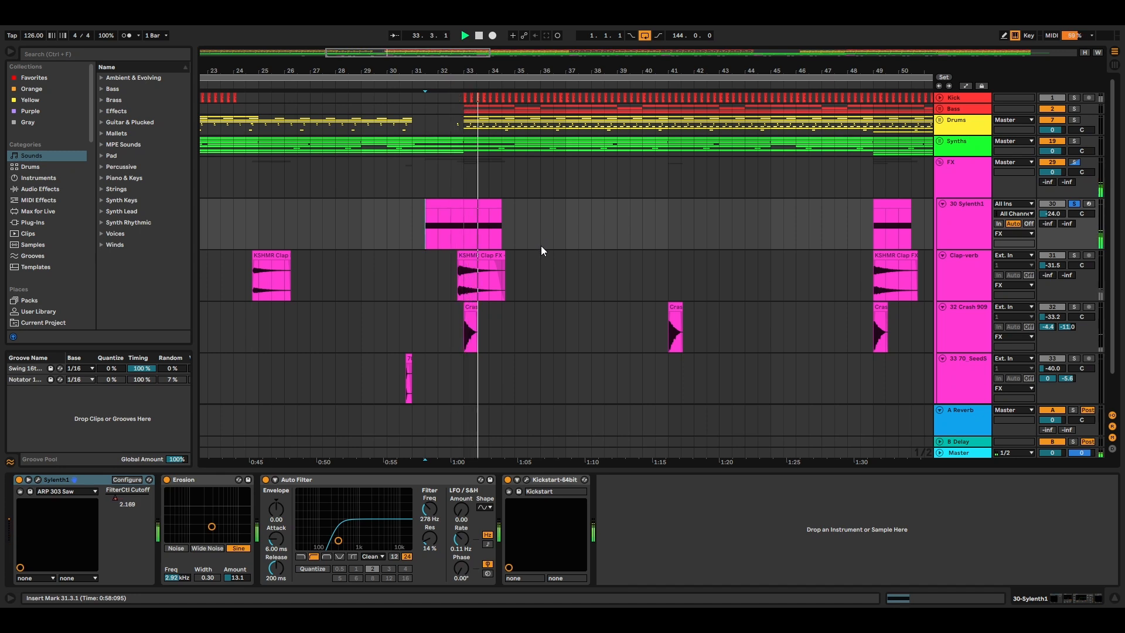
{"action": "key", "text": "space"}
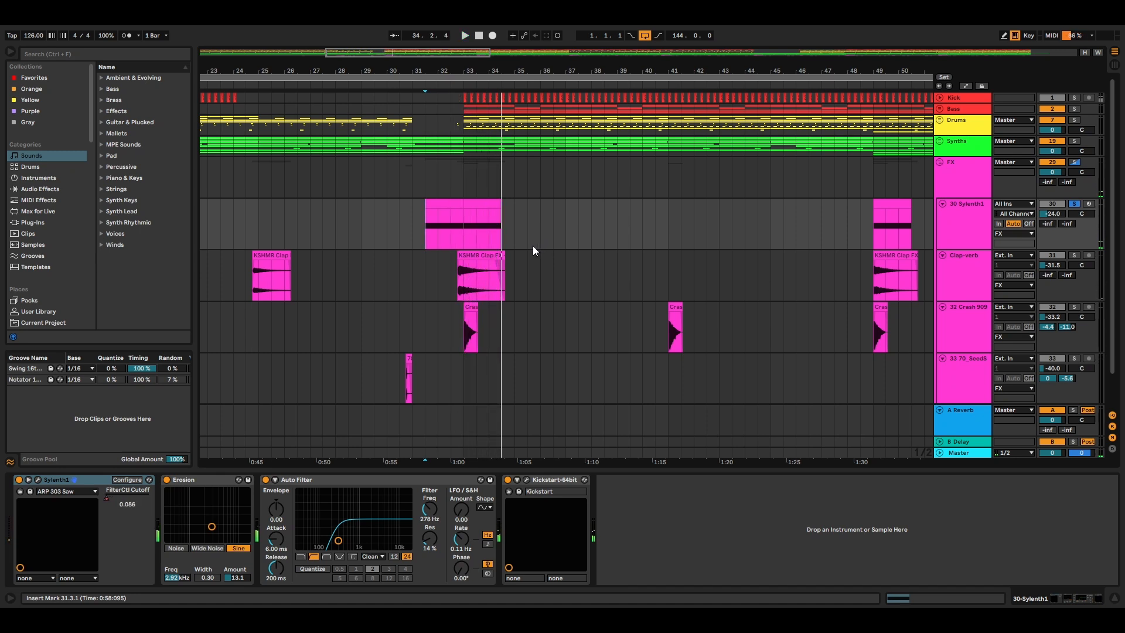
Step: Solo Clap-verb together with Clap 1 from the Drums group, and play them from 32.3.1 and from 24.3.1
{"action": "left_click", "coordinate": [451, 276]}
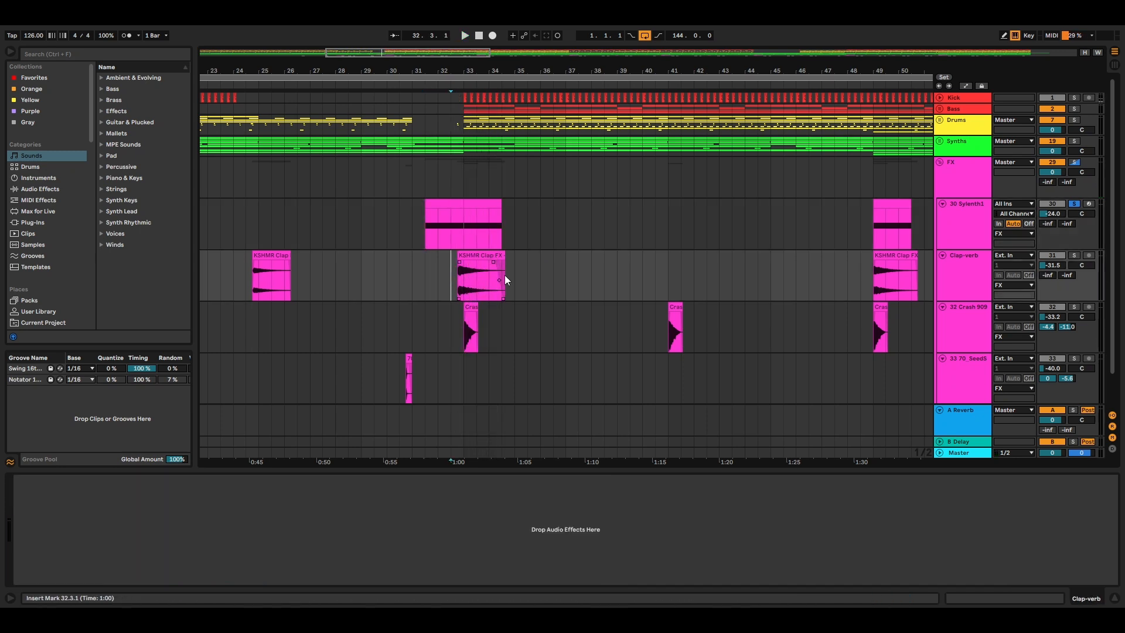
{"action": "left_click", "coordinate": [1074, 257]}
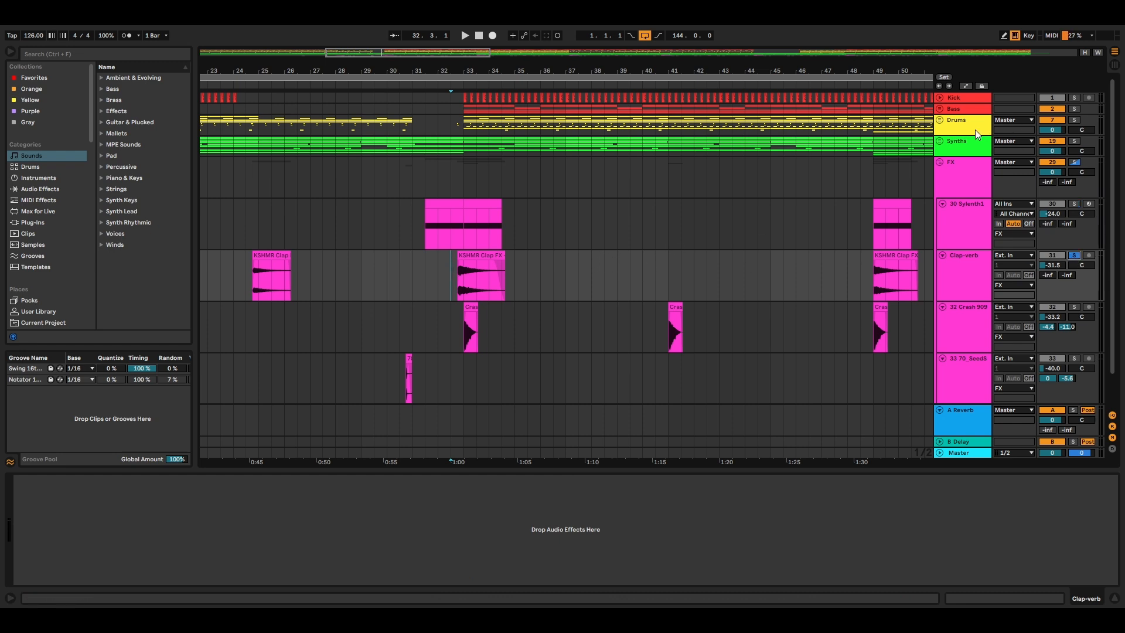
{"action": "left_click", "coordinate": [939, 120]}
{"action": "scroll", "coordinate": [645, 202], "scroll_direction": "down", "scroll_amount": 5}
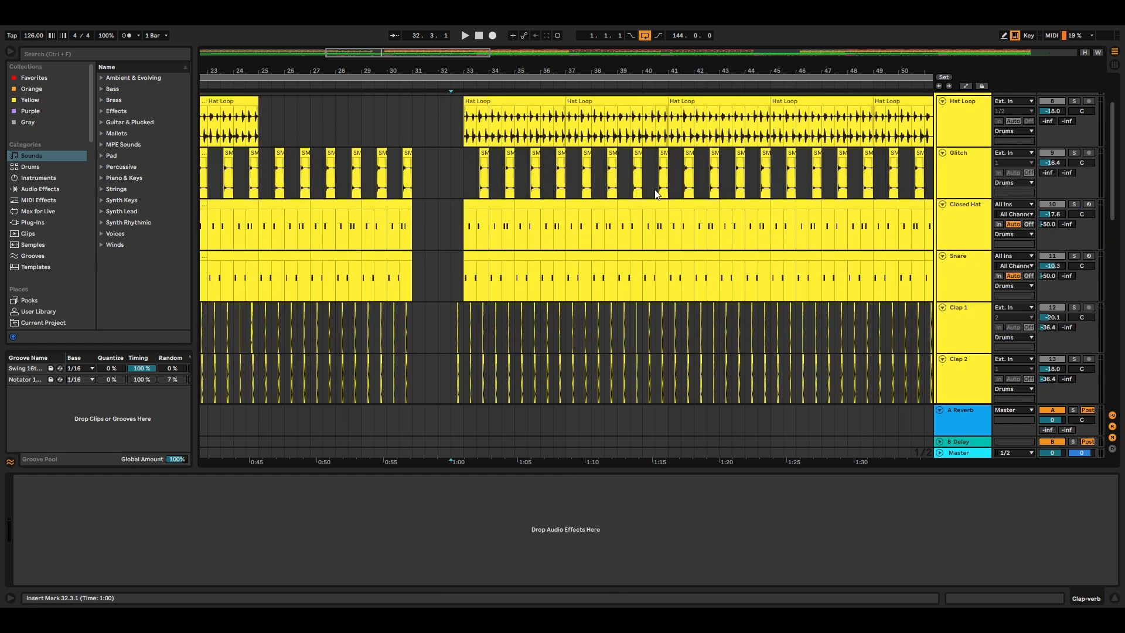
{"action": "left_click", "coordinate": [1073, 249]}
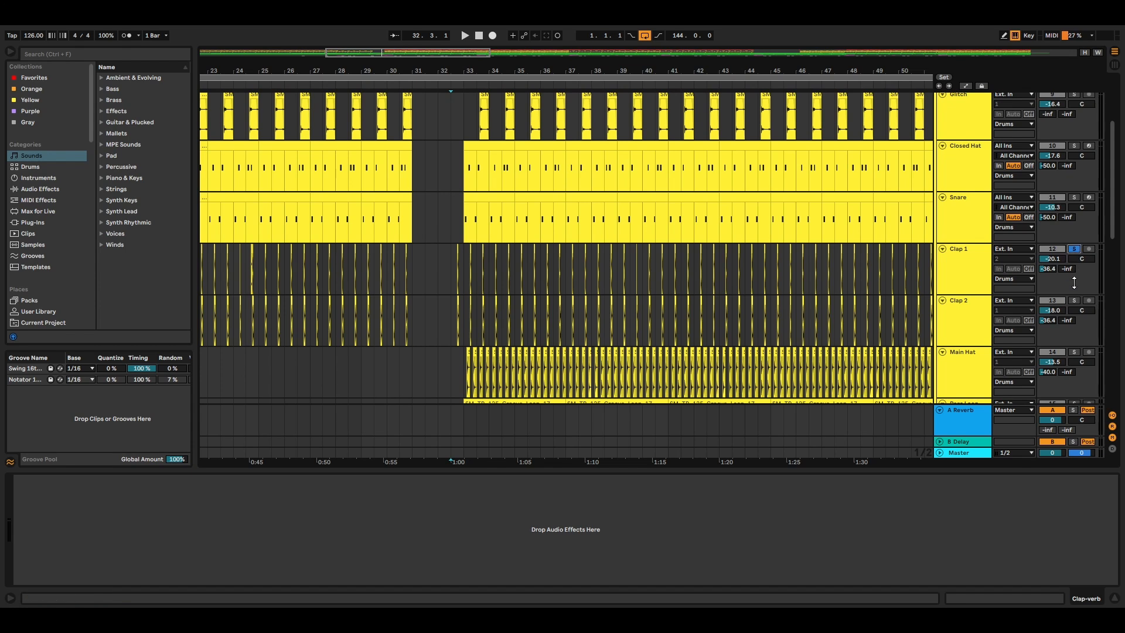
{"action": "left_click_drag", "start_coordinate": [1118, 235], "coordinate": [1098, 372]}
{"action": "scroll", "coordinate": [1019, 332], "scroll_direction": "down", "scroll_amount": 2}
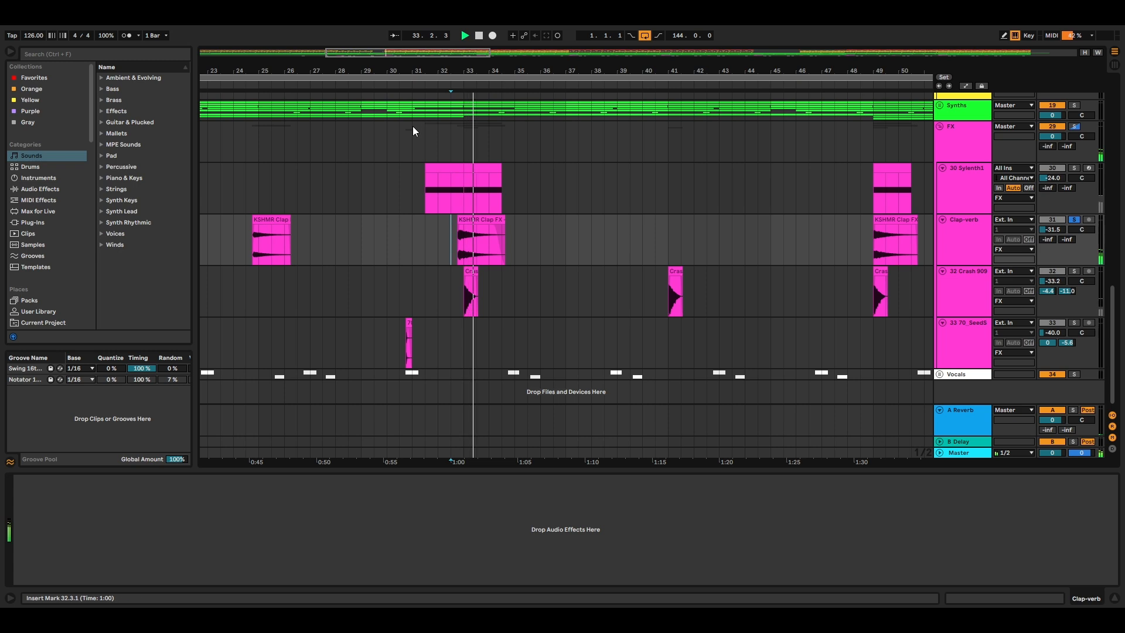
{"action": "left_click", "coordinate": [245, 147]}
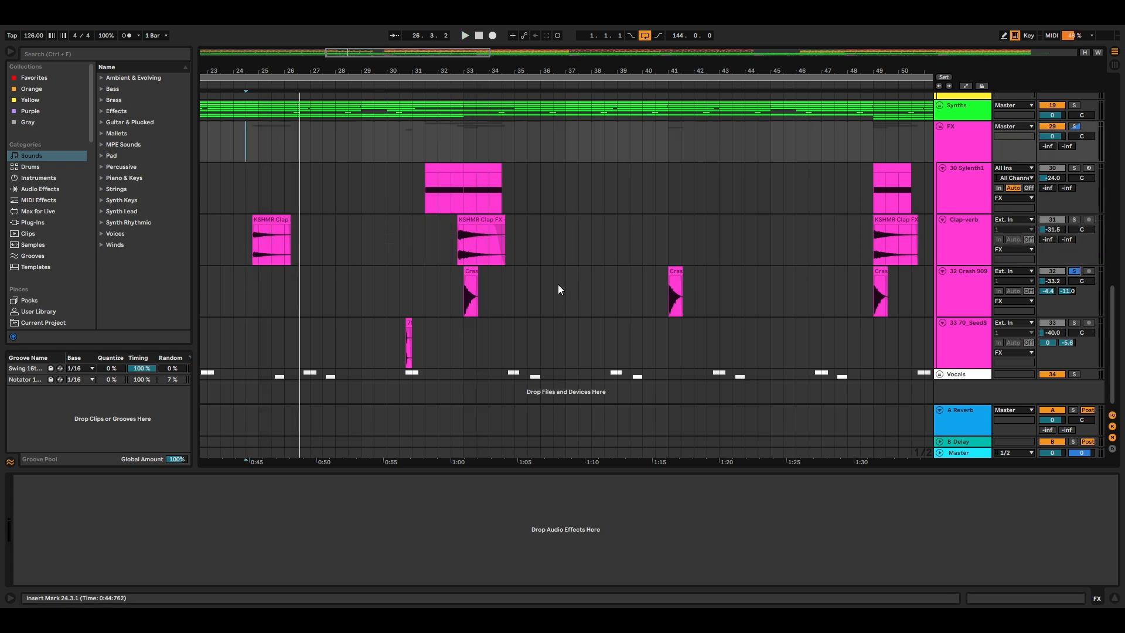
Step: Play the soloed Crash 909 track from bar 33, and solo and play the SeedShaker track from 30.3.1
{"action": "left_click", "coordinate": [467, 301]}
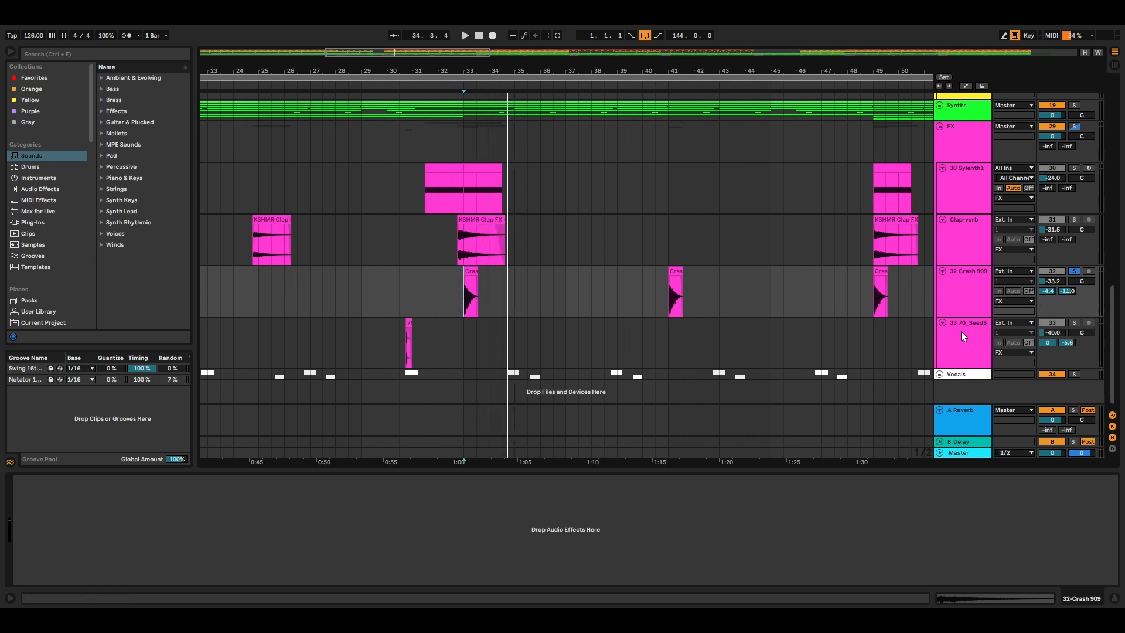
{"action": "left_click", "coordinate": [401, 343]}
{"action": "left_click_drag", "start_coordinate": [481, 71], "coordinate": [693, 123]}
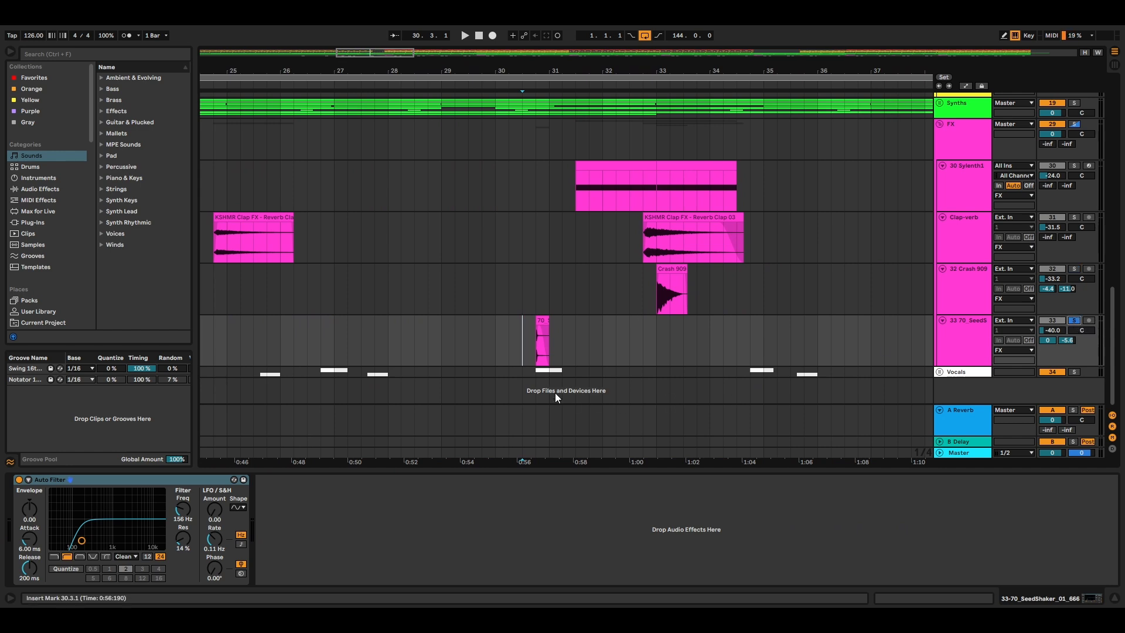
{"action": "key", "text": "space"}
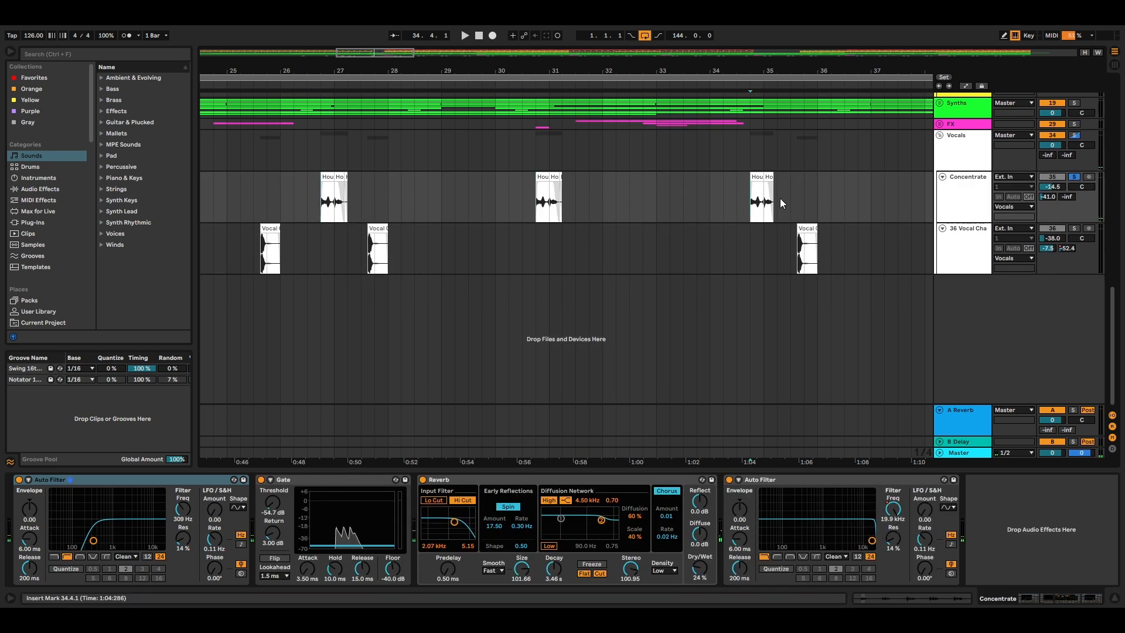
Step: Play the soloed Concentrate vocal track in the Vocals group from 34.4.1
{"action": "key", "text": "space"}
{"action": "key", "text": "space"}
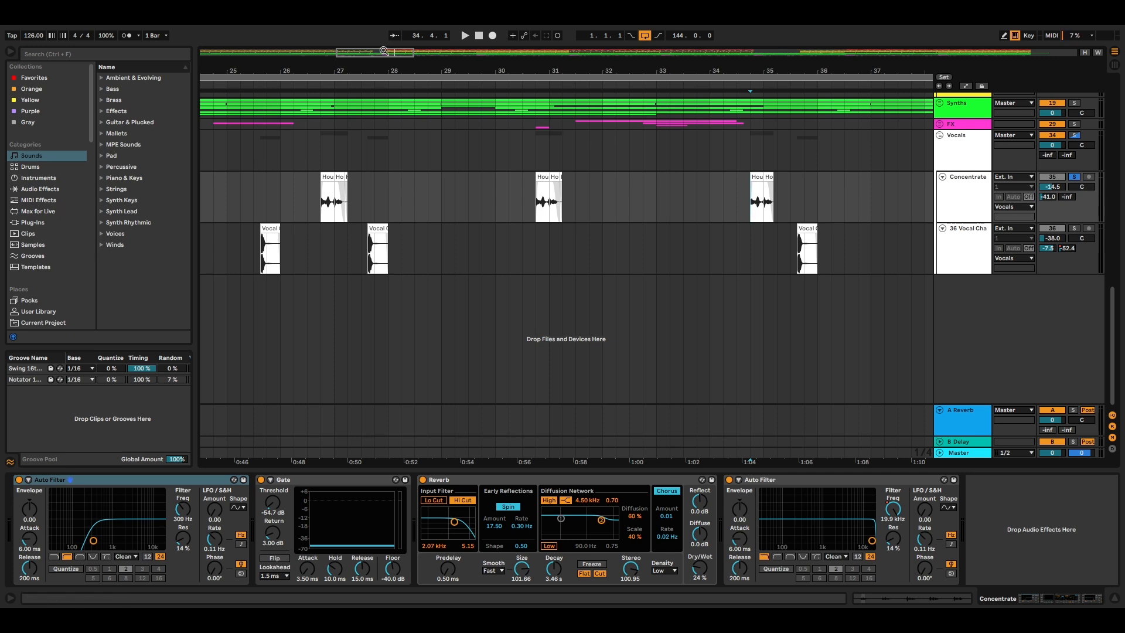
{"action": "mouse_move", "coordinate": [384, 51]}
{"action": "left_mouse_down"}
{"action": "mouse_move", "coordinate": [386, 82]}
{"action": "mouse_move", "coordinate": [386, 36]}
{"action": "left_mouse_up"}
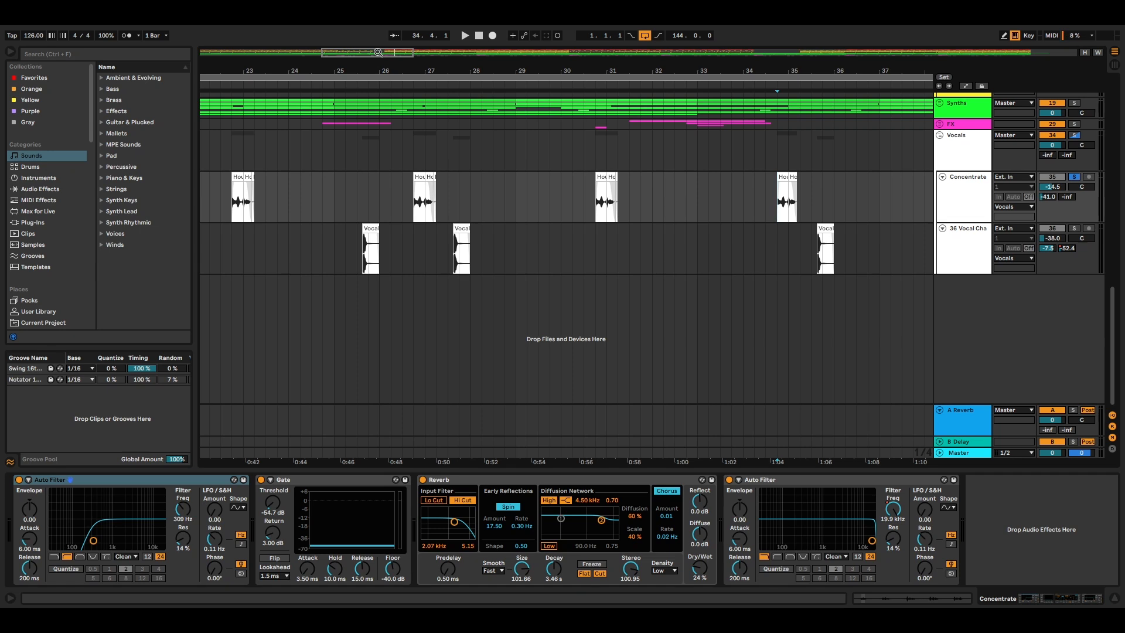
Step: Bypass both Auto Filters, the Gate and the Reverb on the Concentrate vocal, and play it dry from 30.4.1
{"action": "left_click", "coordinate": [122, 484]}
{"action": "key", "text": "0"}
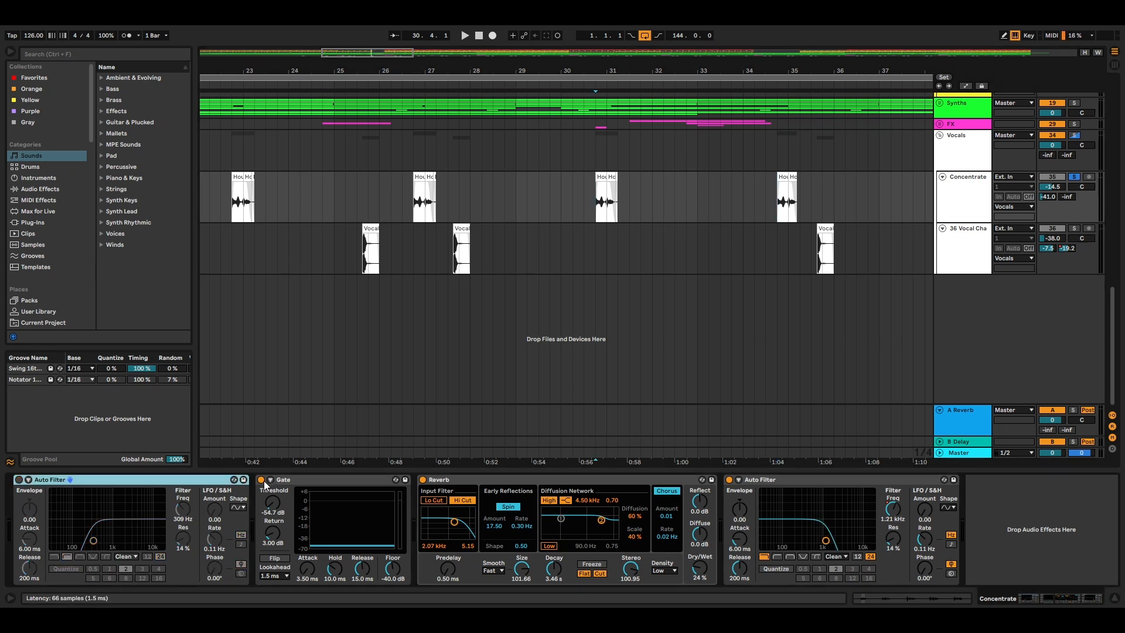
{"action": "left_click", "coordinate": [262, 479]}
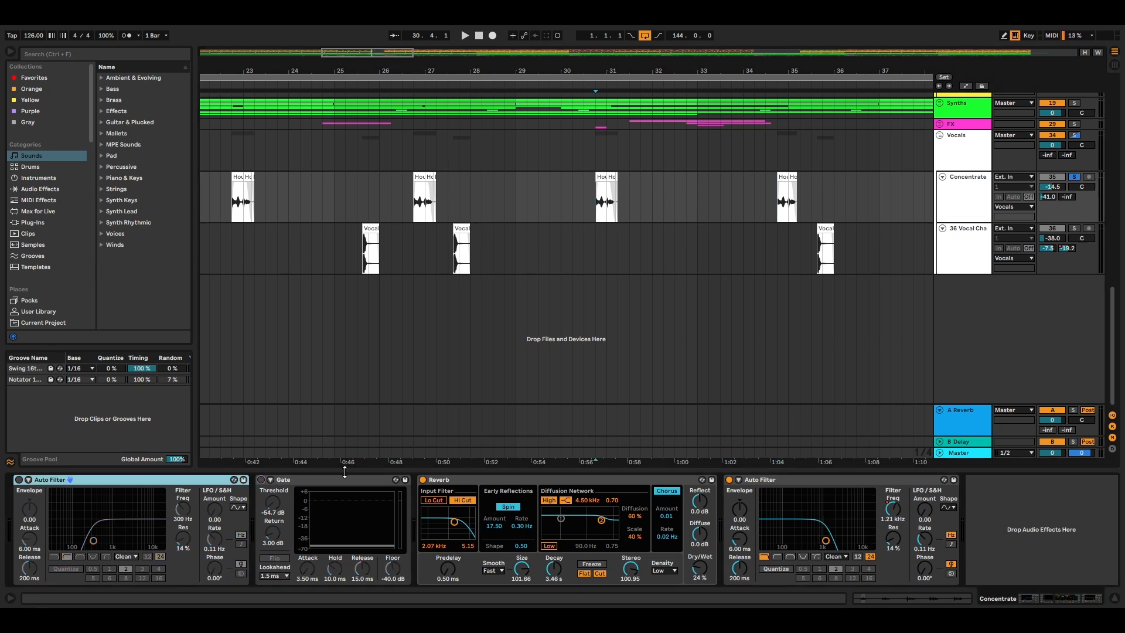
{"action": "left_click", "coordinate": [423, 480]}
{"action": "key", "text": "space"}
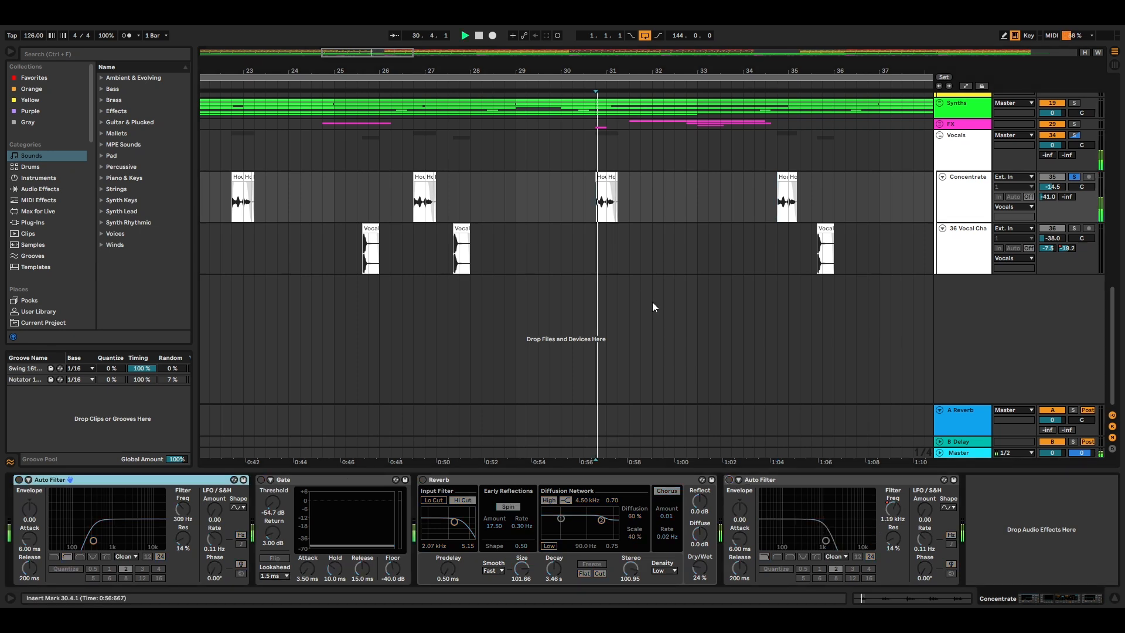
Step: Extend the start of the Concentrate clip to 30.3.1 and trim it back to 30.4.1
{"action": "left_click", "coordinate": [597, 179]}
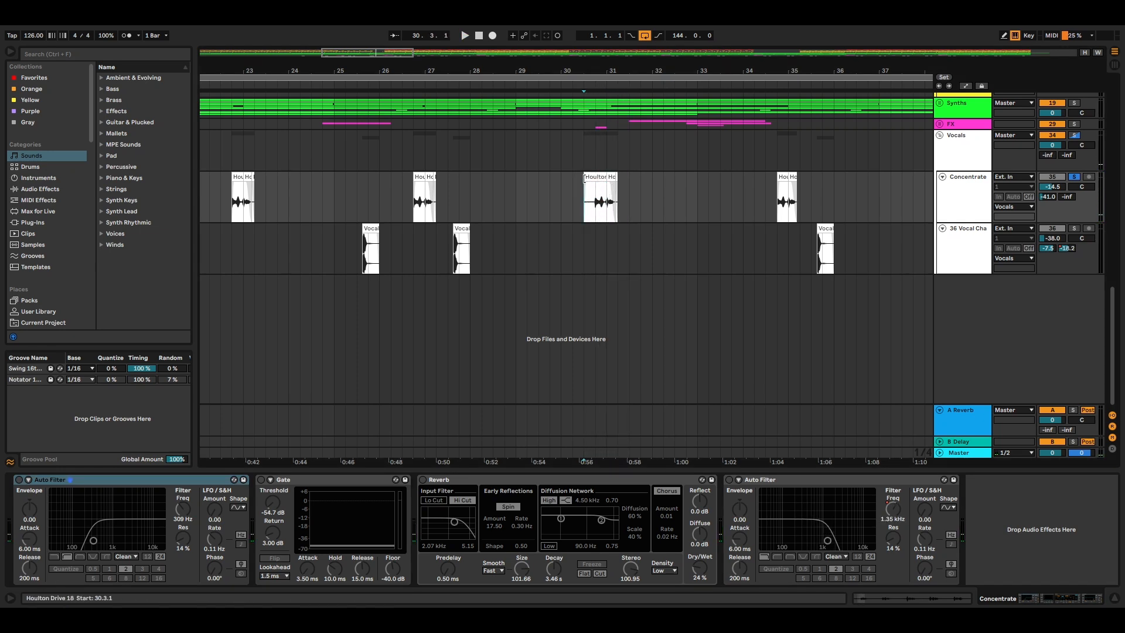
{"action": "left_click_drag", "start_coordinate": [584, 179], "coordinate": [596, 179]}
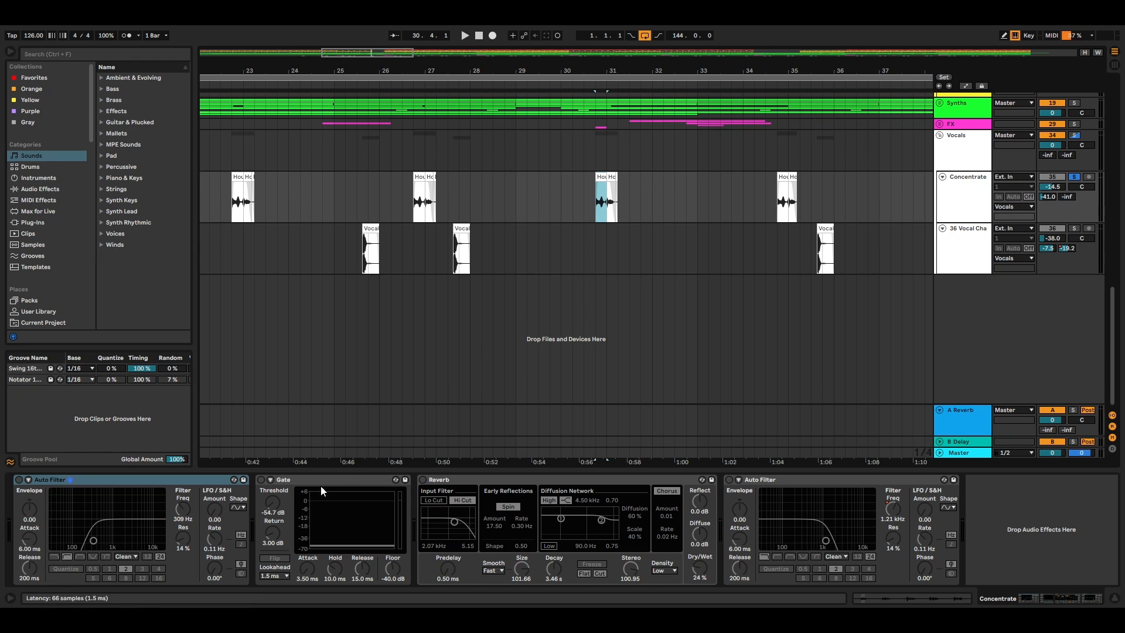
Step: Re-enable Concentrate's Gate, first Auto Filter, Reverb and last Auto Filter in turn while playing the vocal from 30.4.1
{"action": "left_click", "coordinate": [254, 490]}
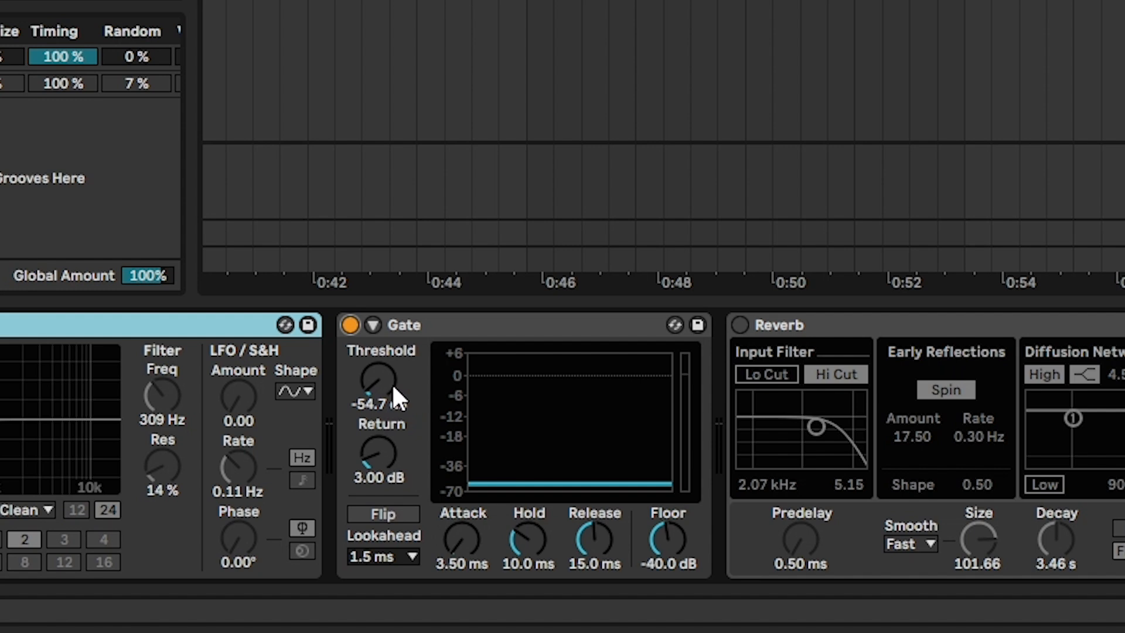
{"action": "key", "text": "space"}
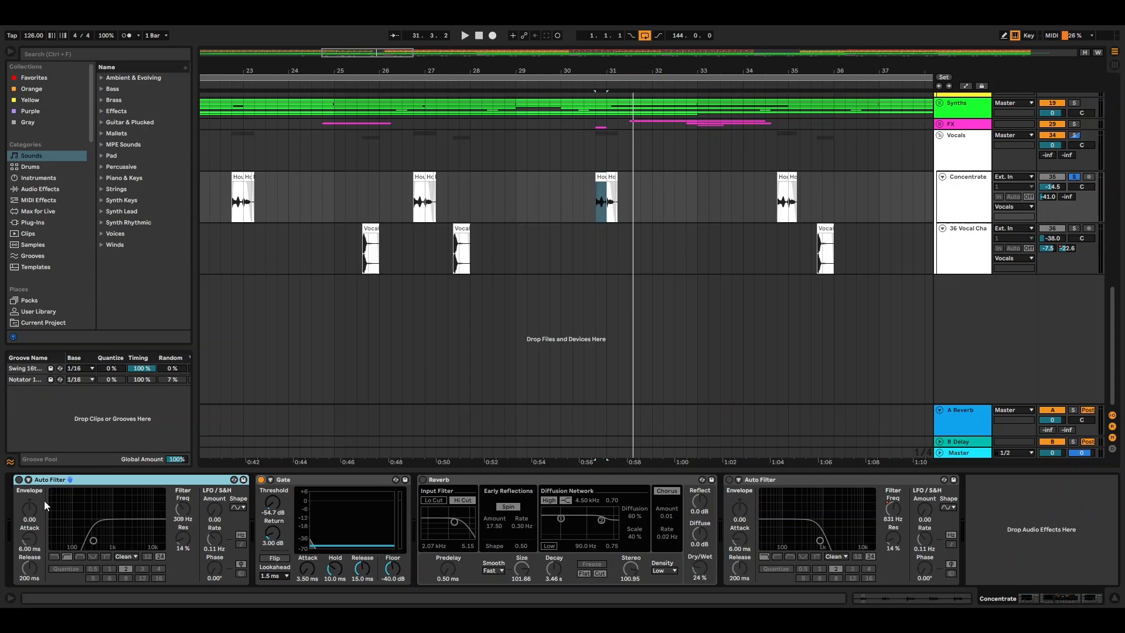
{"action": "left_click", "coordinate": [20, 480]}
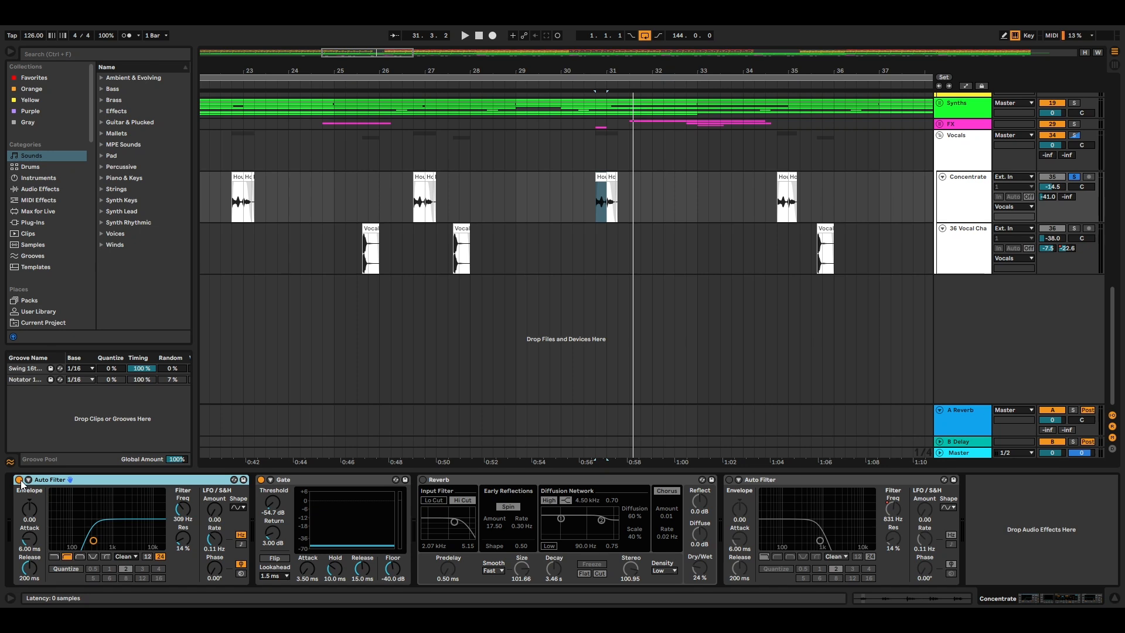
{"action": "key", "text": "space"}
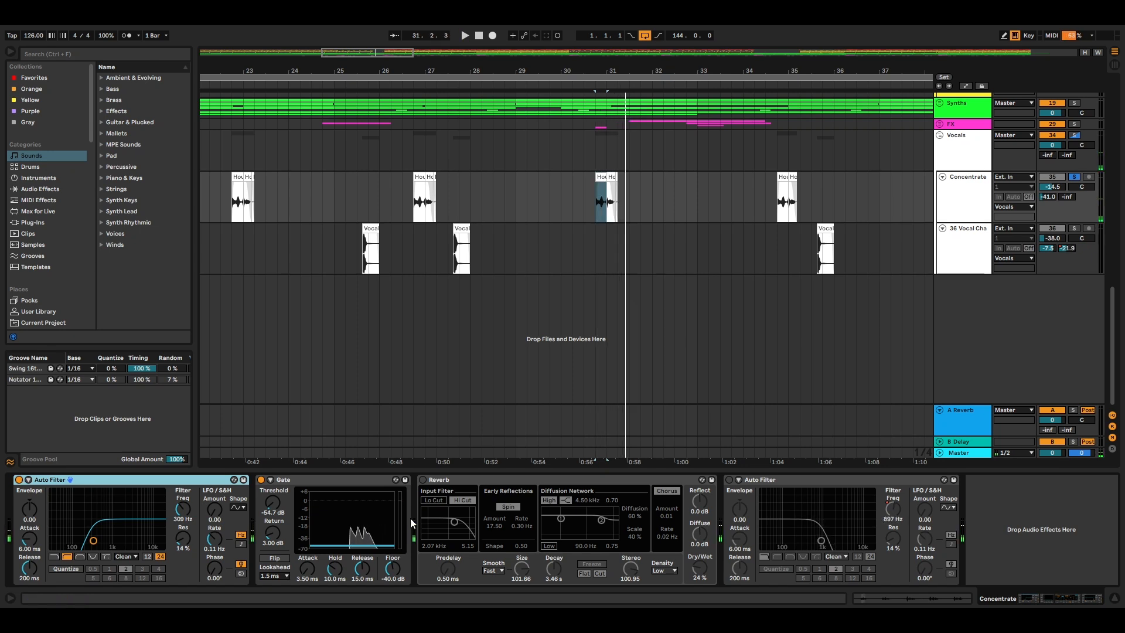
{"action": "left_click", "coordinate": [424, 480]}
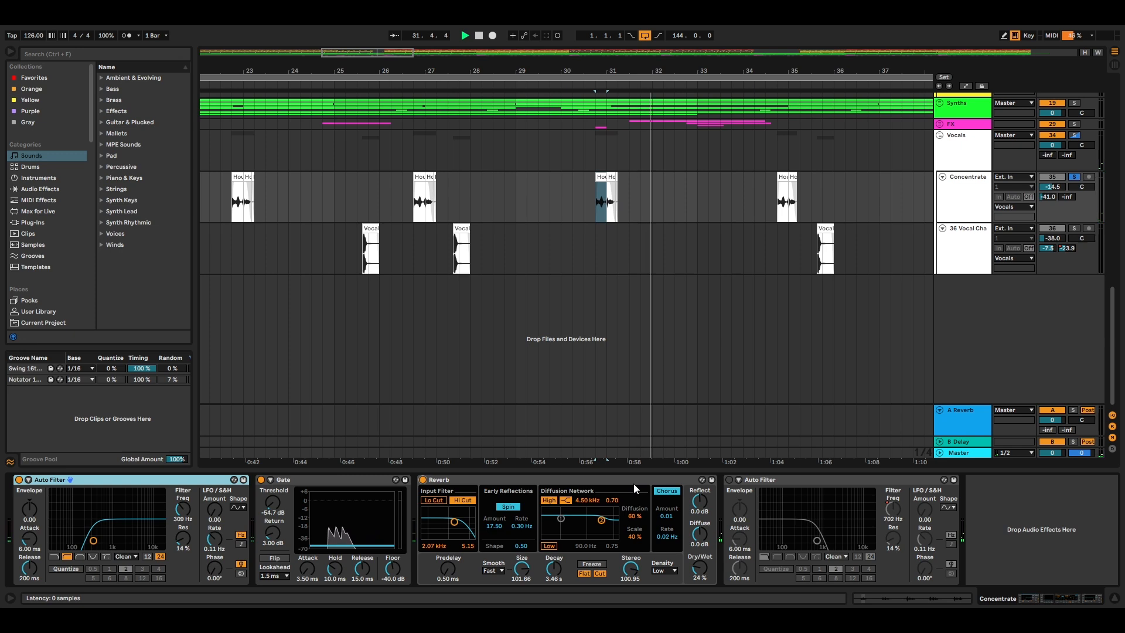
{"action": "key", "text": "space"}
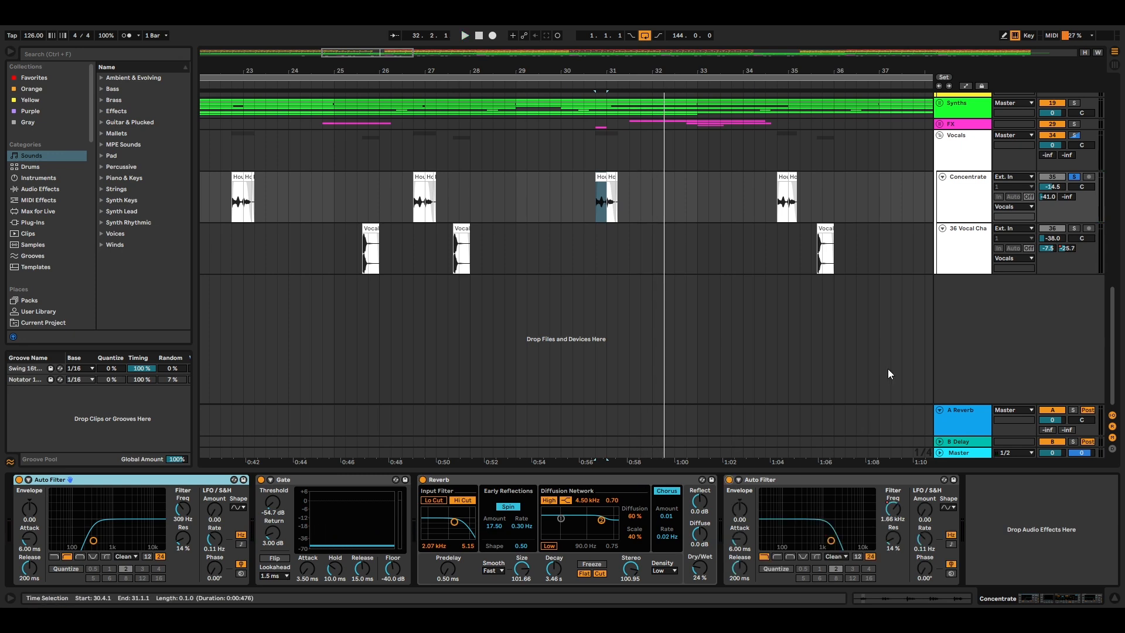
Step: Solo the Vocal Chant Breath track in place of Concentrate, and play it from 25.3.1 and from 27.3.1
{"action": "left_click", "coordinate": [484, 257]}
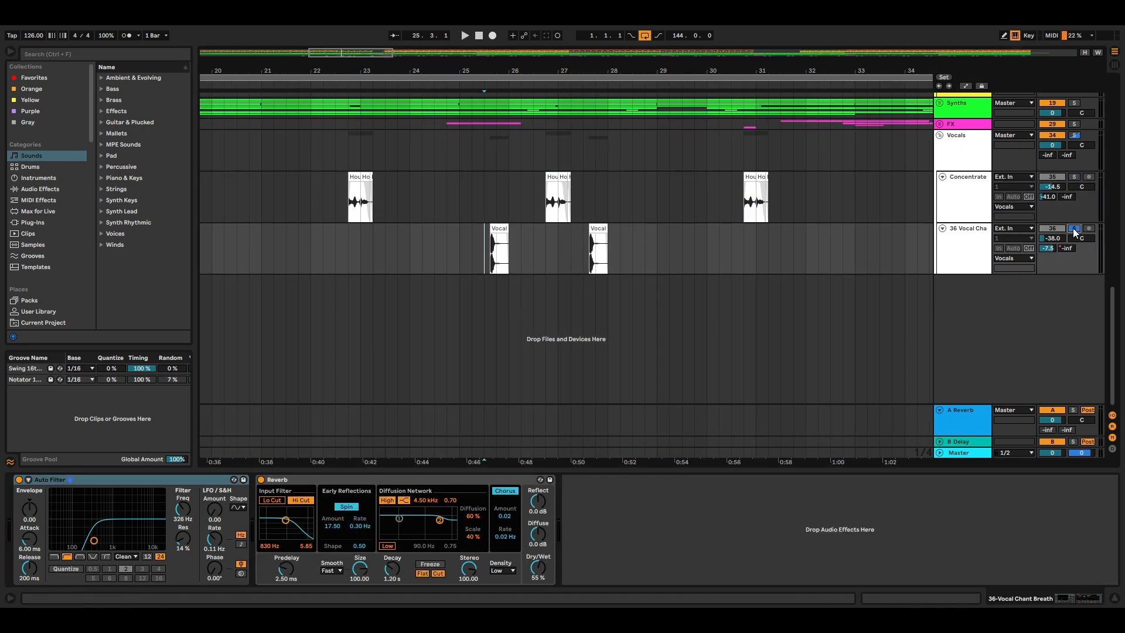
{"action": "key", "text": "space"}
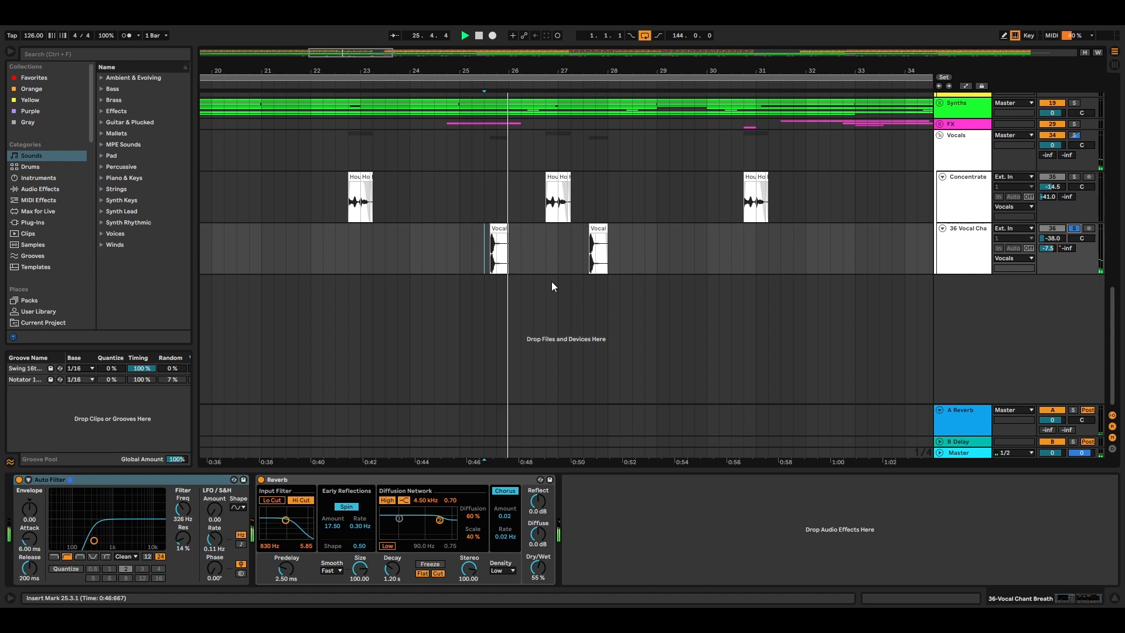
{"action": "left_click", "coordinate": [582, 262]}
{"action": "key", "text": "space"}
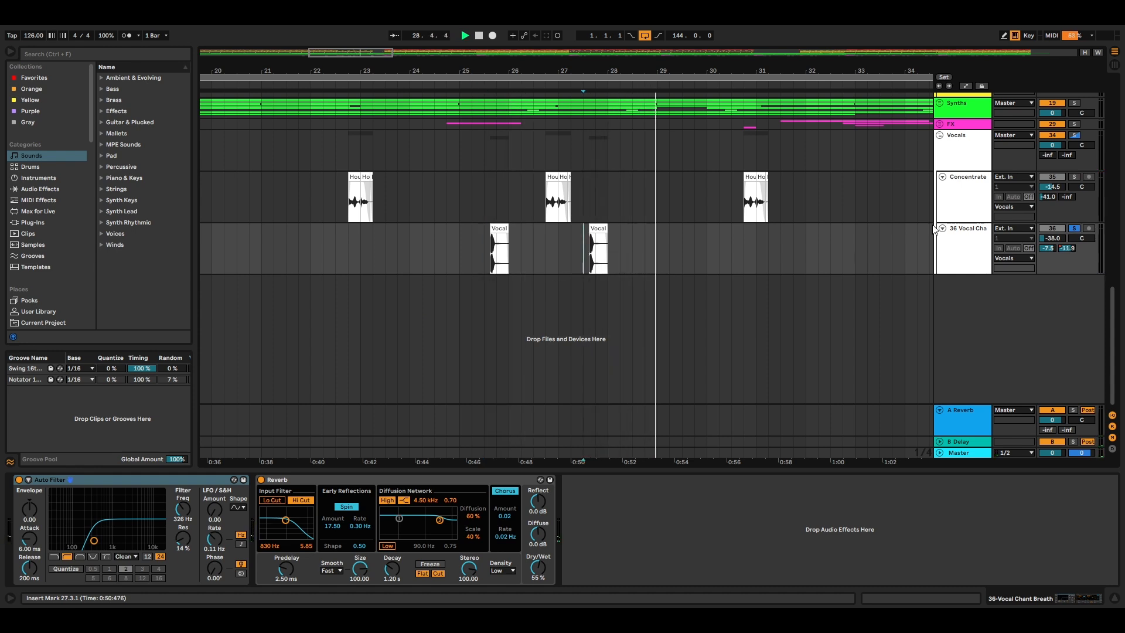
{"action": "key", "text": "space"}
Step: Collapse the Vocals group and the Drums group in the arrangement
{"action": "left_click", "coordinate": [940, 136]}
{"action": "scroll", "coordinate": [949, 159], "scroll_direction": "up", "scroll_amount": 8}
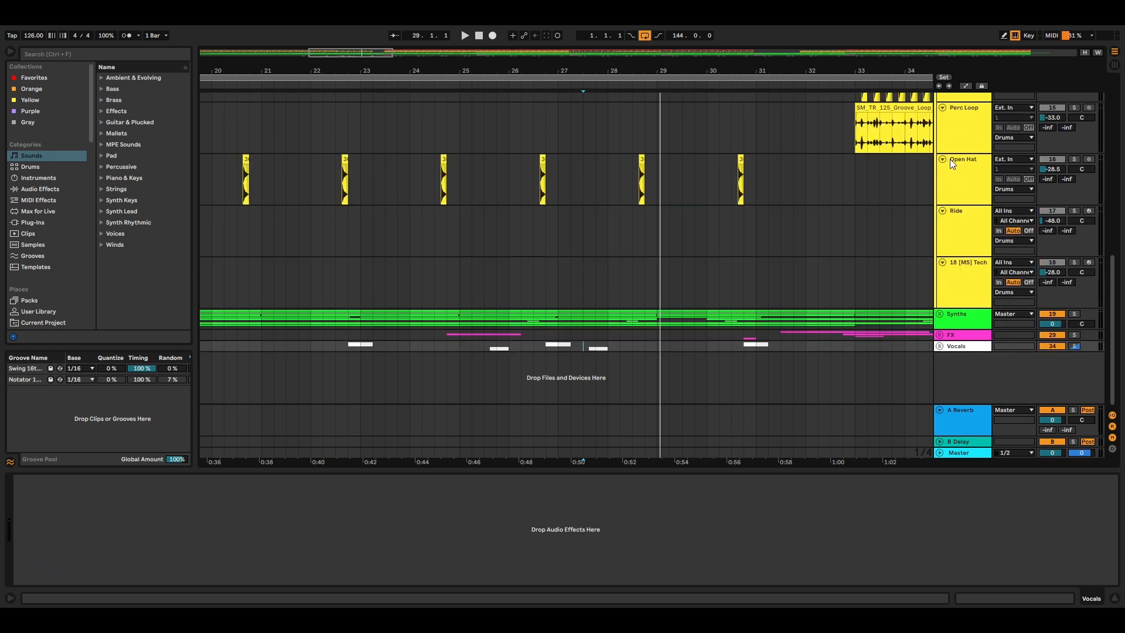
{"action": "scroll", "coordinate": [960, 157], "scroll_direction": "up", "scroll_amount": 5}
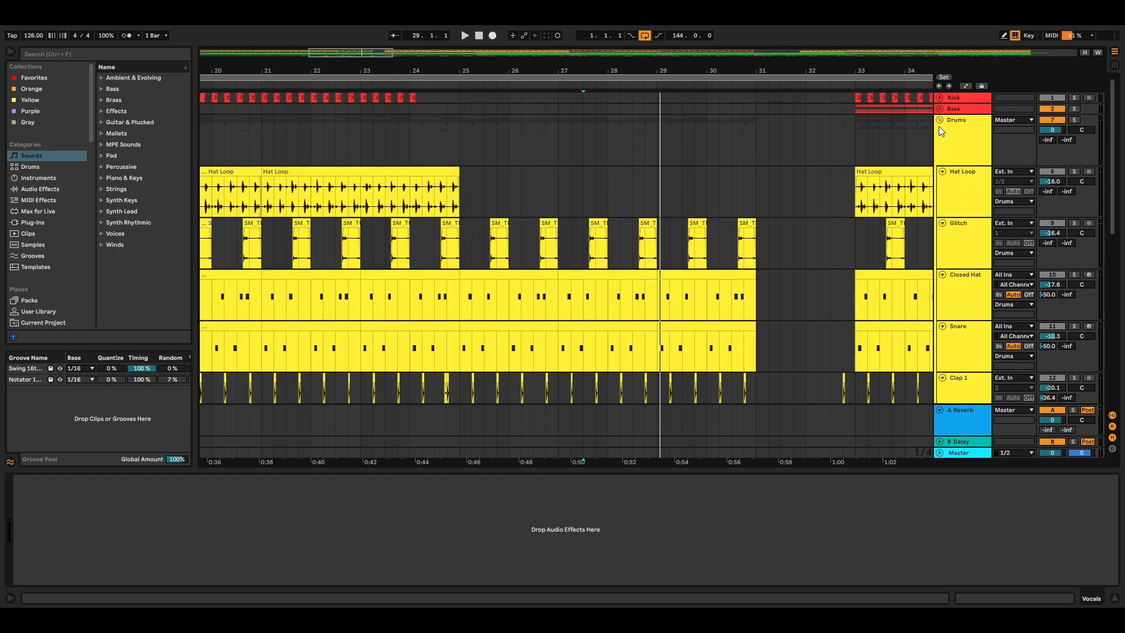
{"action": "left_click", "coordinate": [939, 122]}
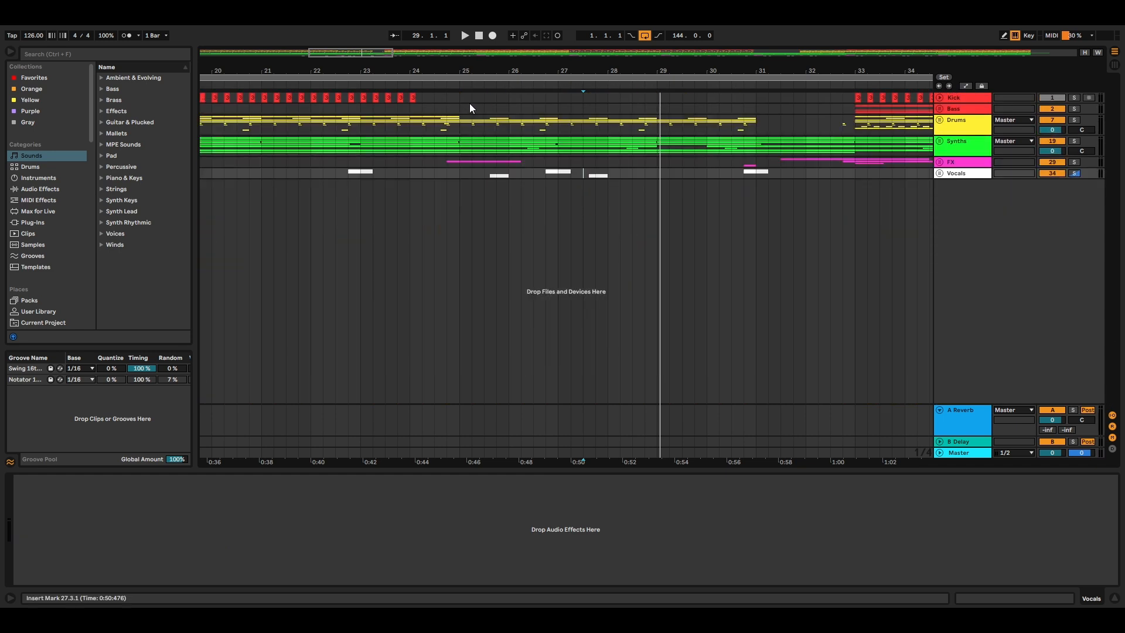
Step: Unsolo the Vocals group, select the Kick track, and play the full mix from 25.2.1
{"action": "left_click", "coordinate": [473, 104]}
{"action": "left_click", "coordinate": [943, 98]}
{"action": "key", "text": "space"}
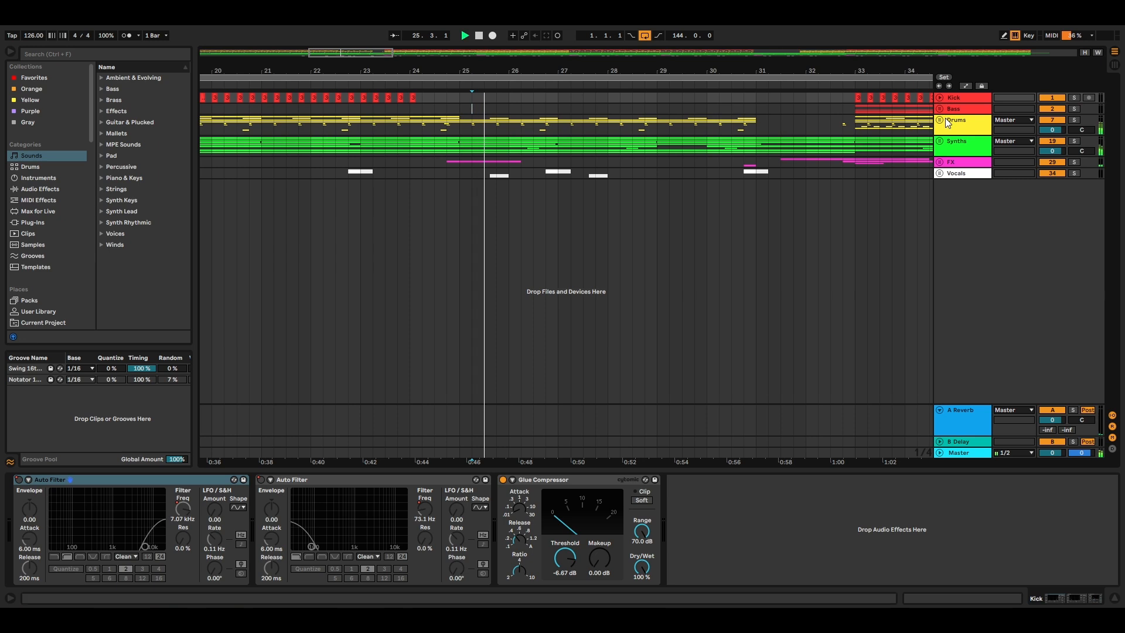
Step: Expand the Bass, Drums and Synths groups to follow their tracks while the full mix plays
{"action": "left_click", "coordinate": [940, 109]}
{"action": "scroll", "coordinate": [964, 164], "scroll_direction": "down", "scroll_amount": 2}
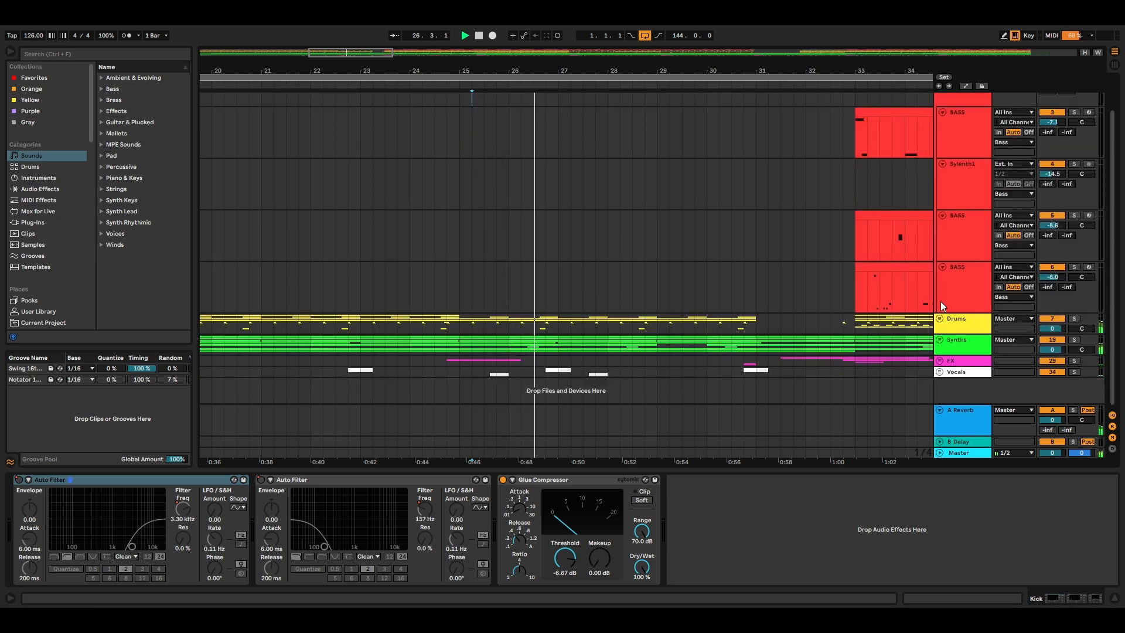
{"action": "left_click", "coordinate": [939, 320]}
{"action": "scroll", "coordinate": [959, 277], "scroll_direction": "down", "scroll_amount": 10}
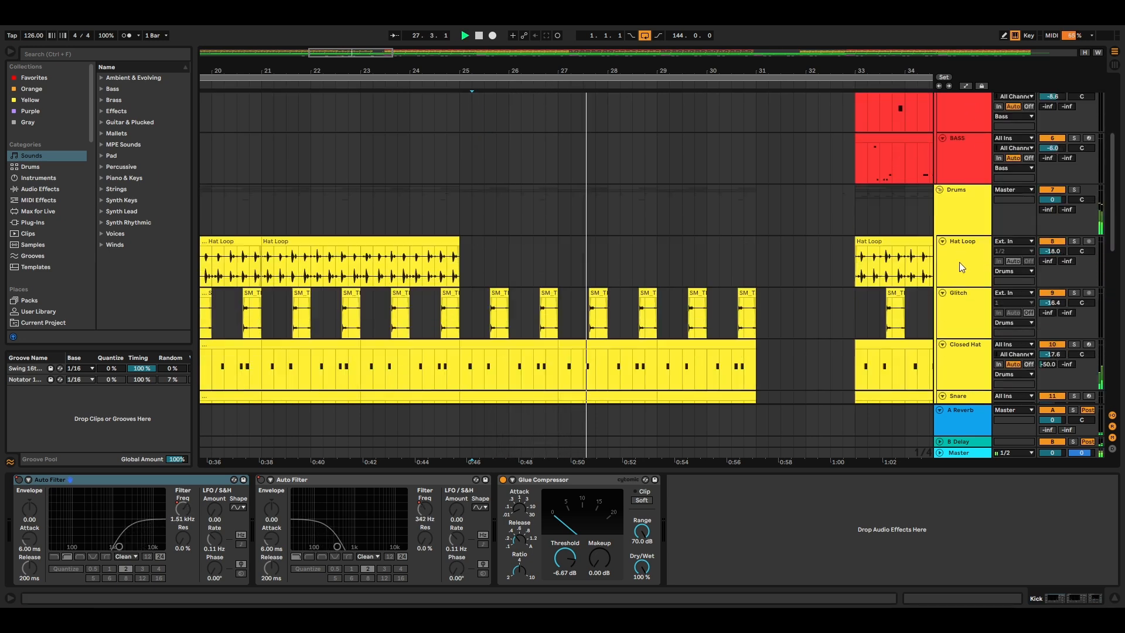
{"action": "scroll", "coordinate": [958, 254], "scroll_direction": "down", "scroll_amount": 15}
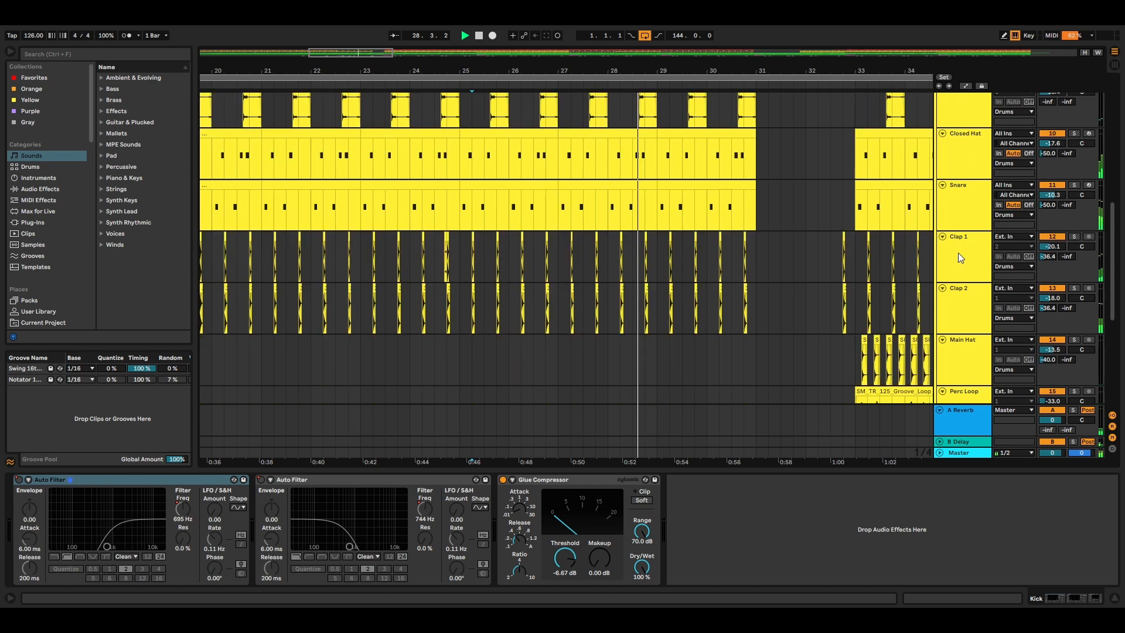
{"action": "scroll", "coordinate": [958, 258], "scroll_direction": "down", "scroll_amount": 7}
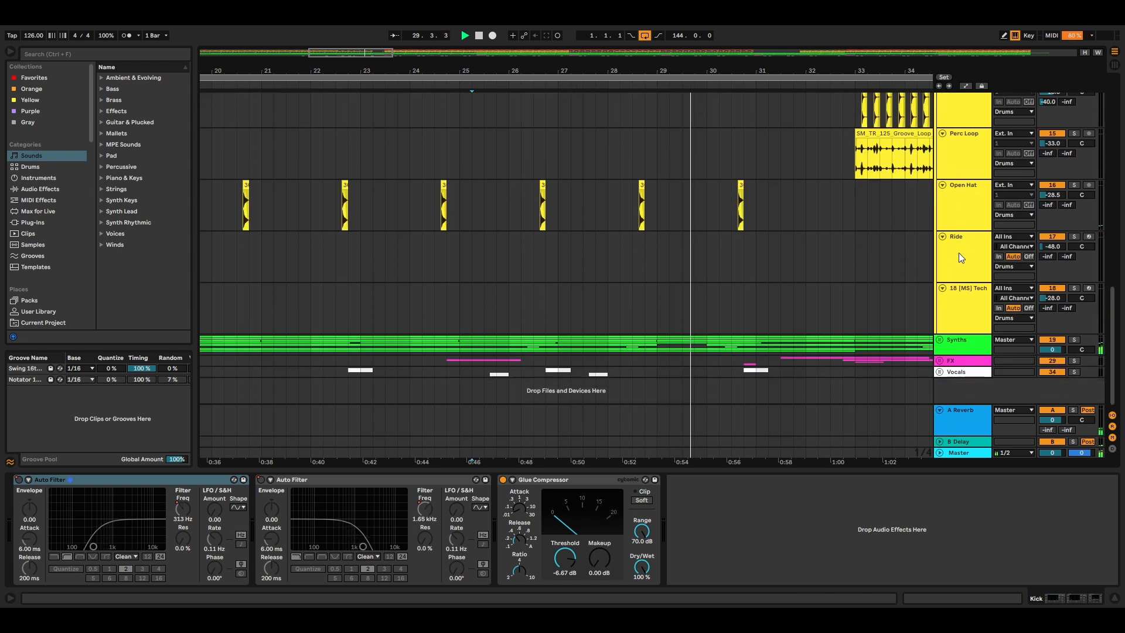
{"action": "left_click", "coordinate": [940, 340]}
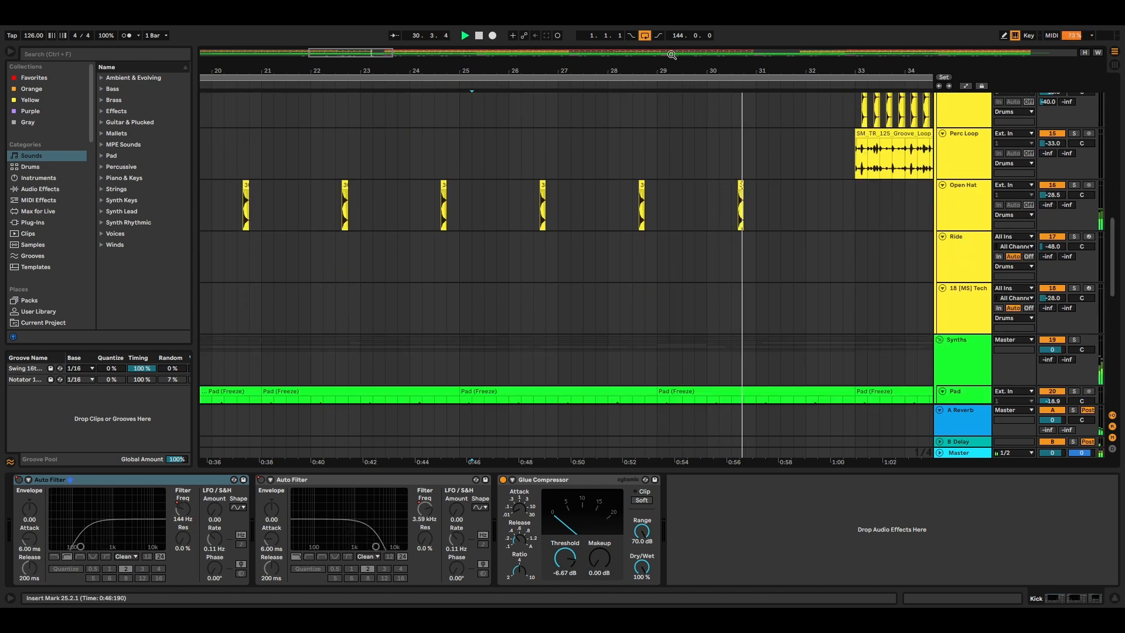
{"action": "left_click_drag", "start_coordinate": [524, 71], "coordinate": [524, 33]}
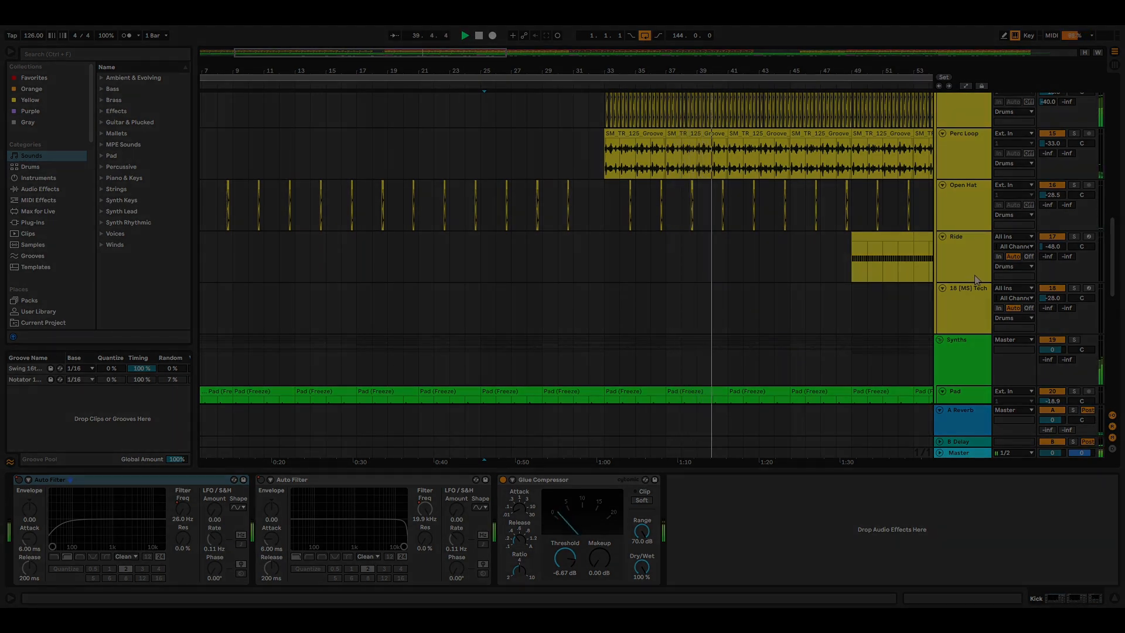
Step: Review the drum and bass tracks from bar 39 during playback, and collapse the Bass group
{"action": "scroll", "coordinate": [969, 272], "scroll_direction": "up", "scroll_amount": 2}
{"action": "scroll", "coordinate": [969, 267], "scroll_direction": "up", "scroll_amount": 6}
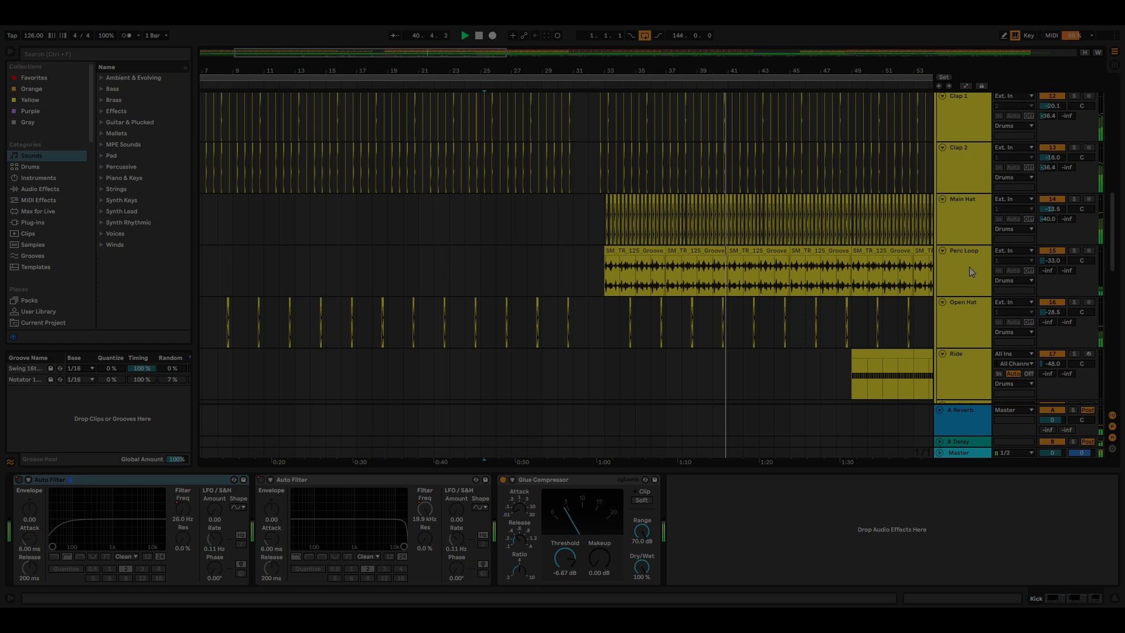
{"action": "scroll", "coordinate": [969, 263], "scroll_direction": "up", "scroll_amount": 5}
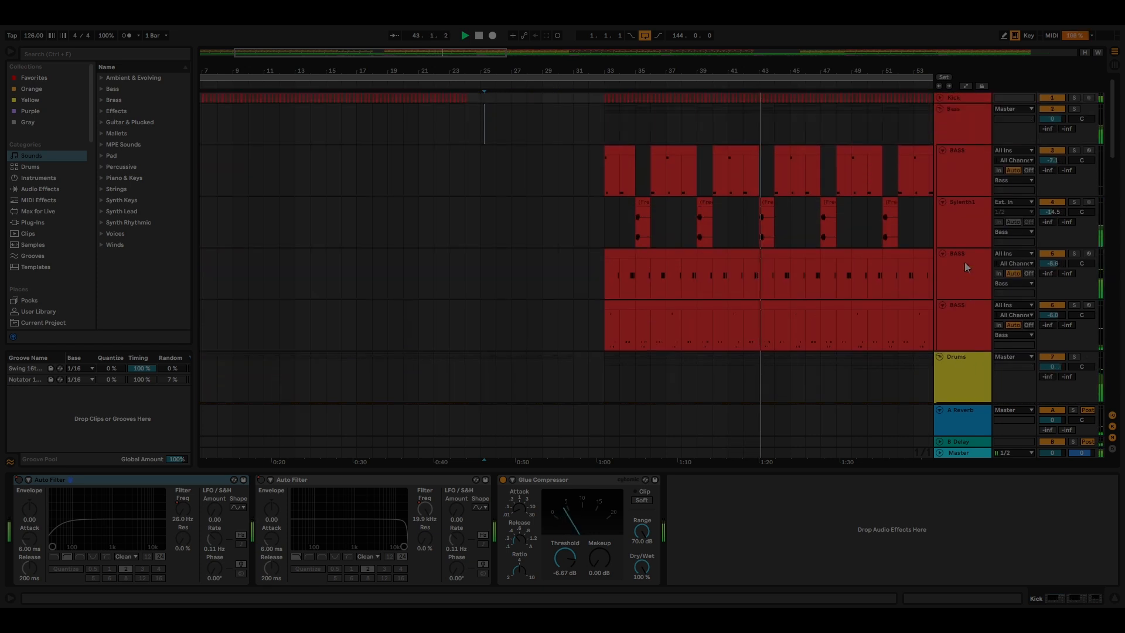
{"action": "left_click", "coordinate": [940, 109]}
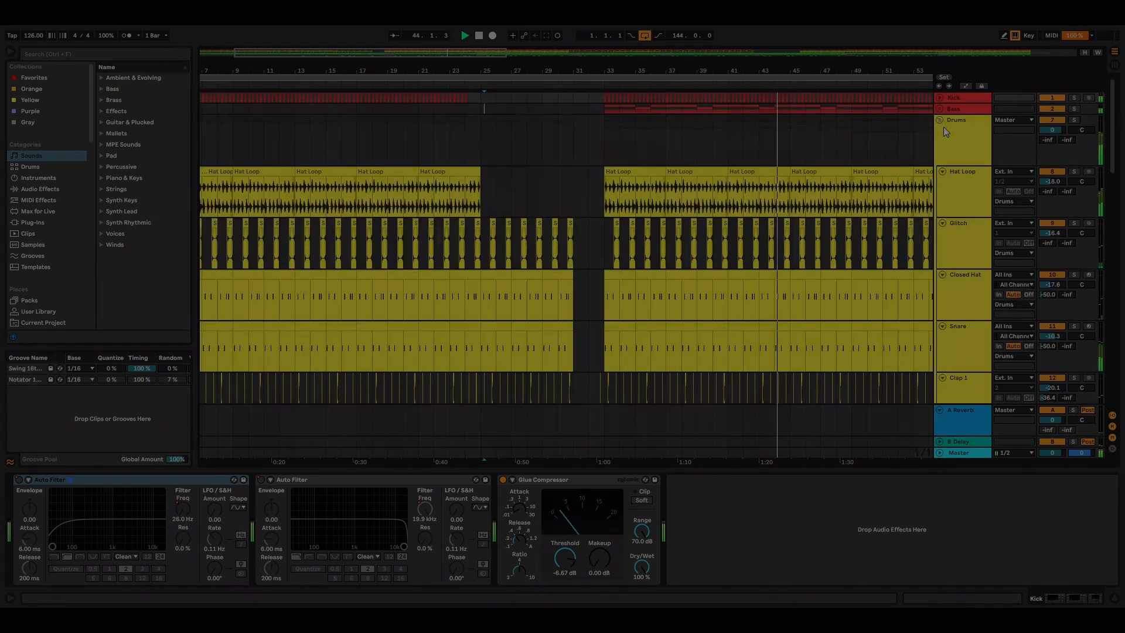